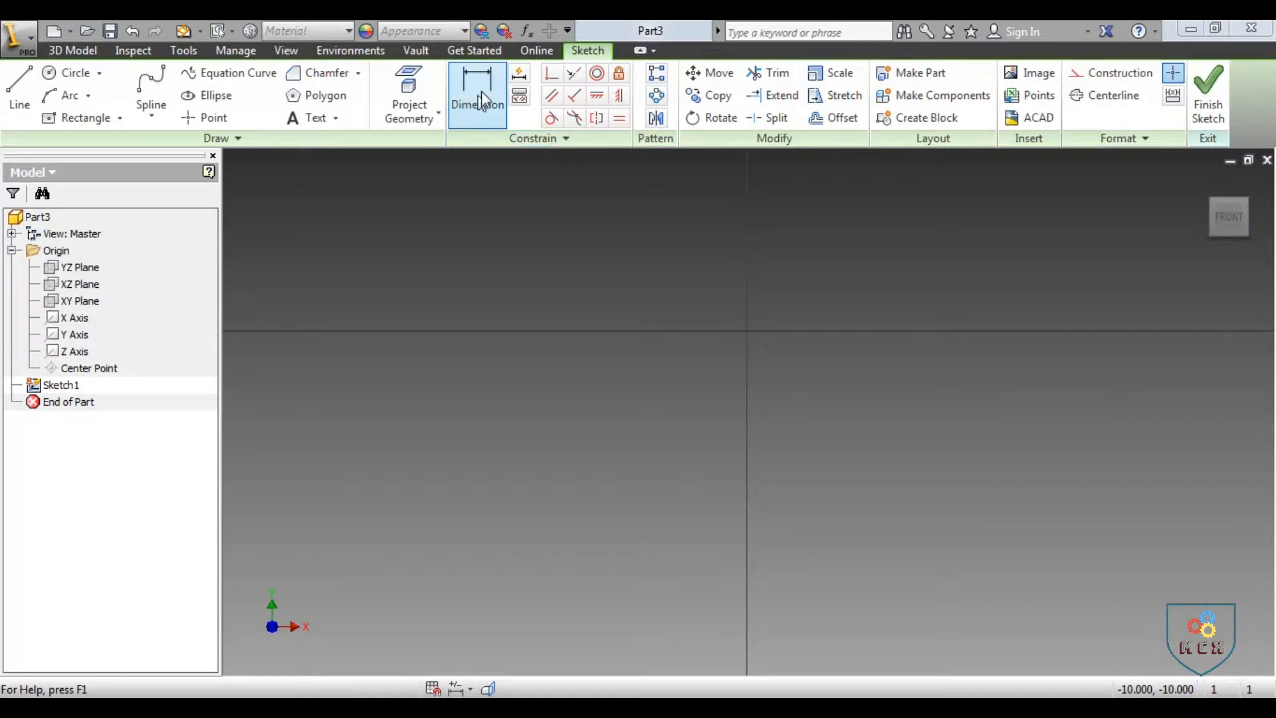
Sketch a horizontal line about 4182 mm long on the horizontal axis, left of the vertical axis
click(15, 89)
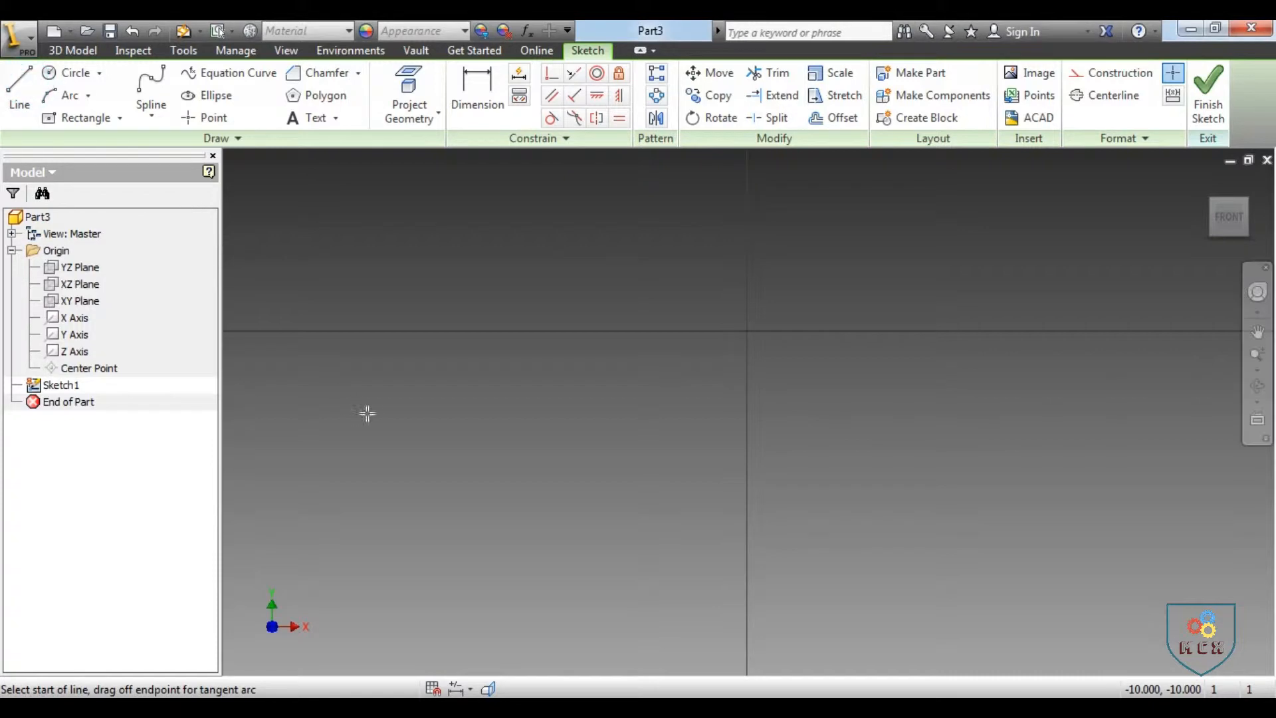
click(411, 331)
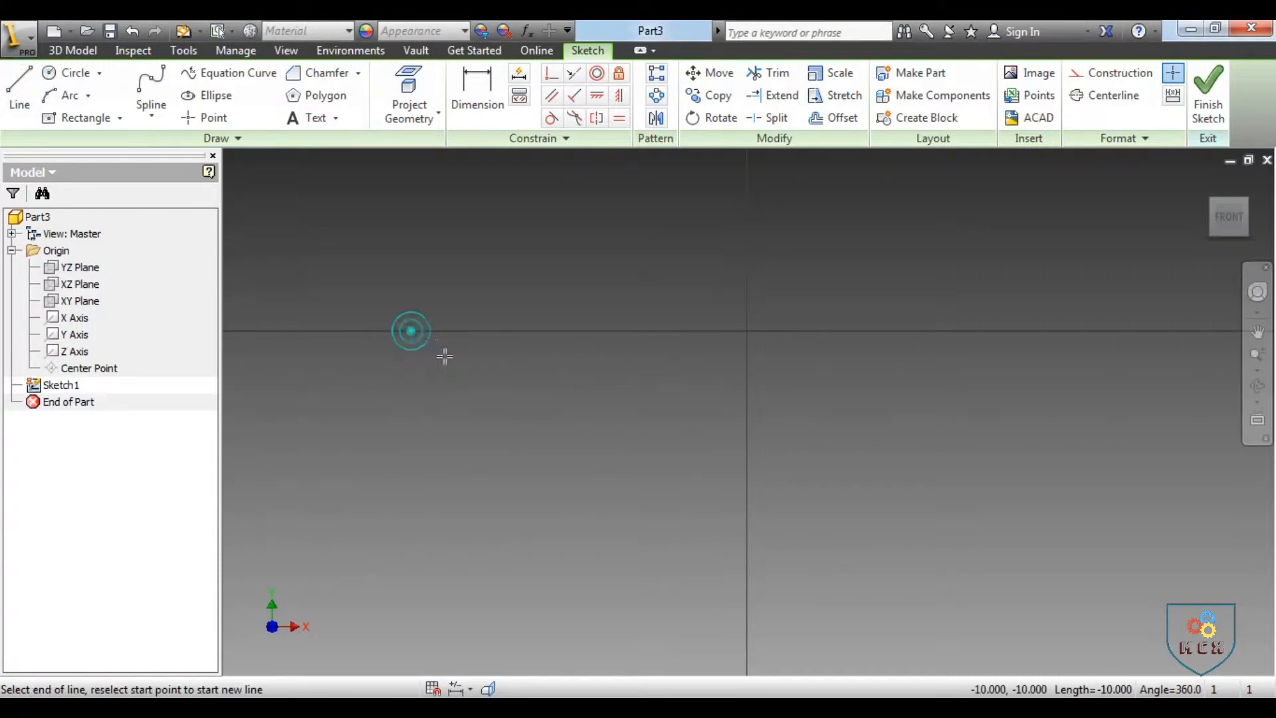
click(585, 330)
right_click(685, 331)
click(745, 331)
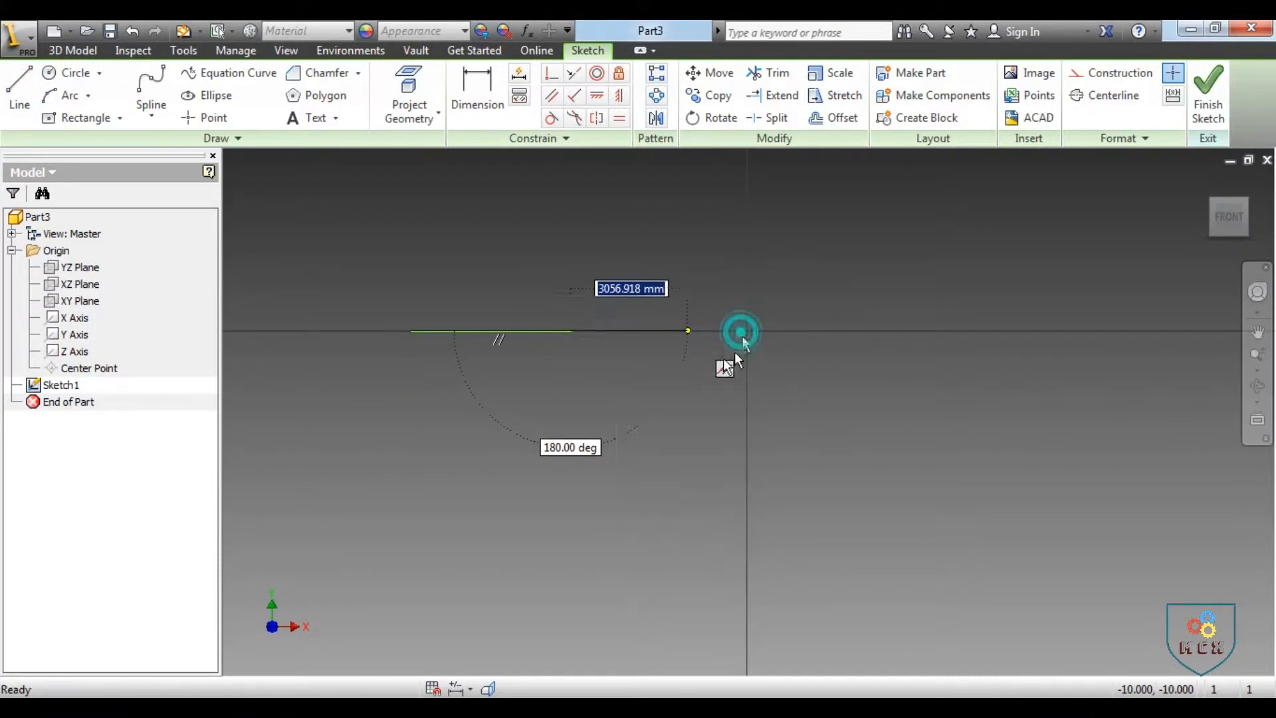
Dimension the line's length above it and set it to 5000 mm
click(480, 108)
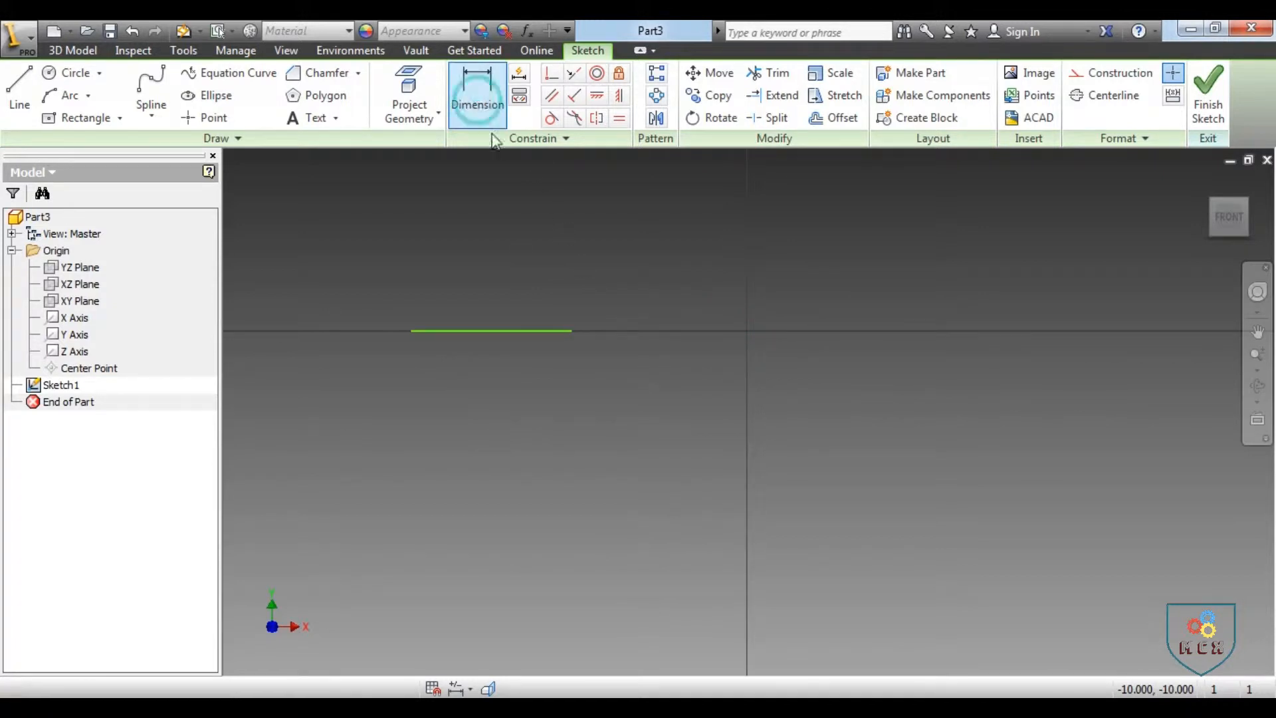
click(491, 327)
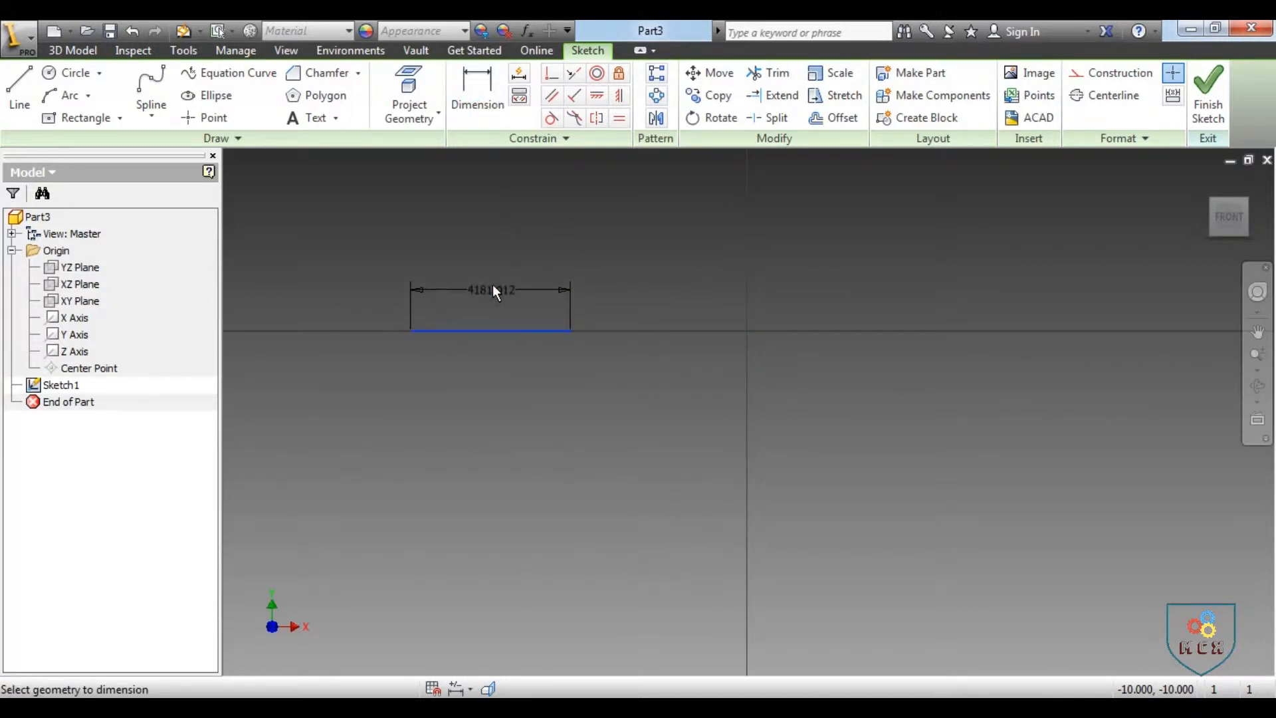
click(493, 276)
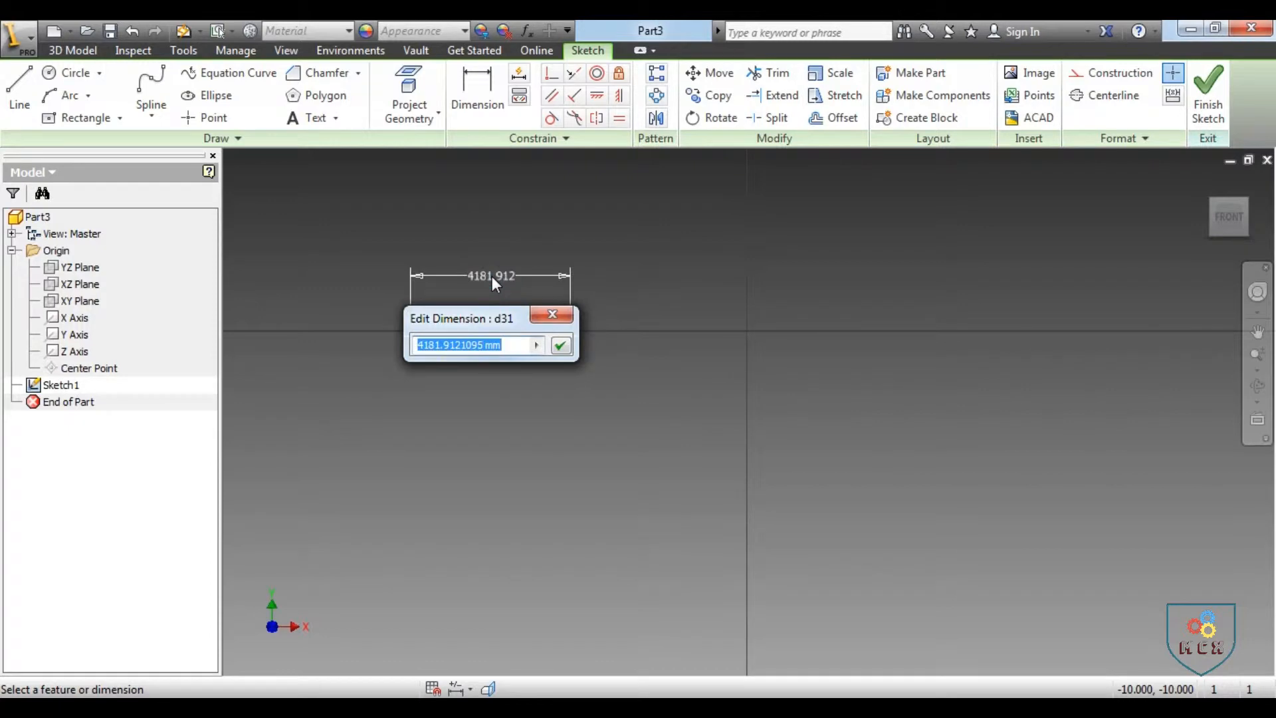
text(5000)
key(Return)
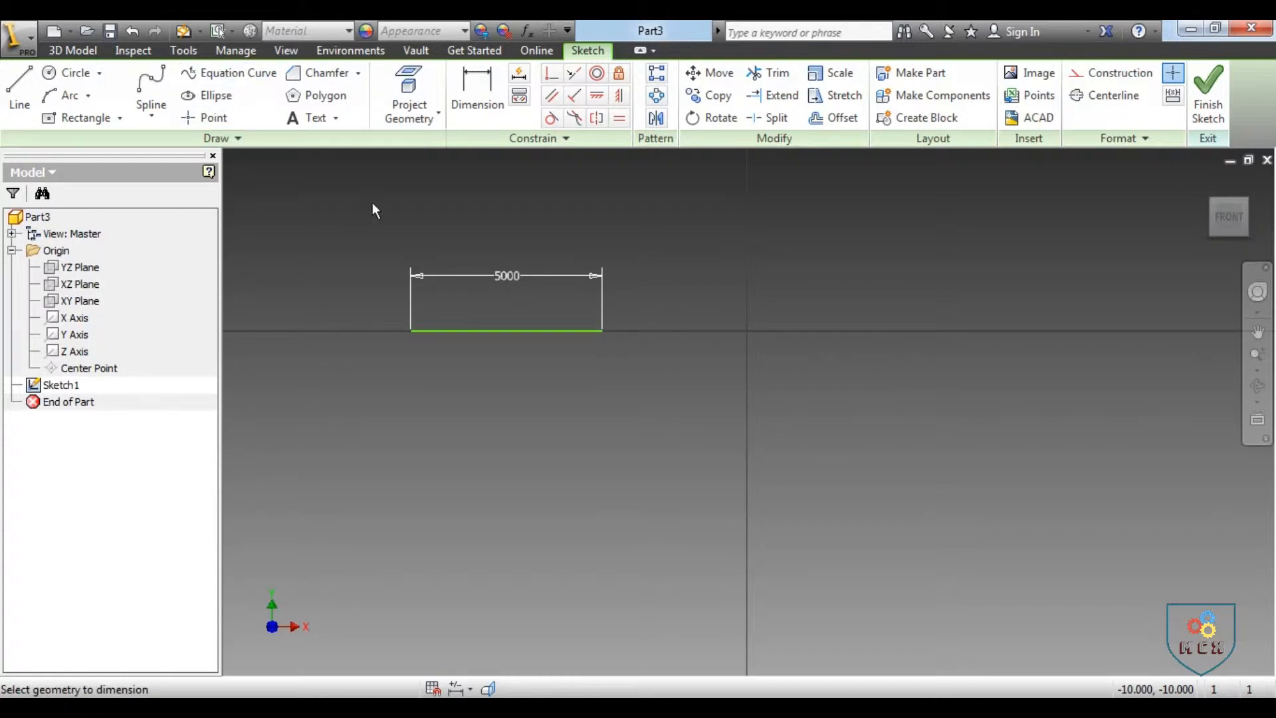
Sketch a second horizontal line about 5136 mm long below the 5000 mm line, starting under its left end
click(19, 86)
click(410, 408)
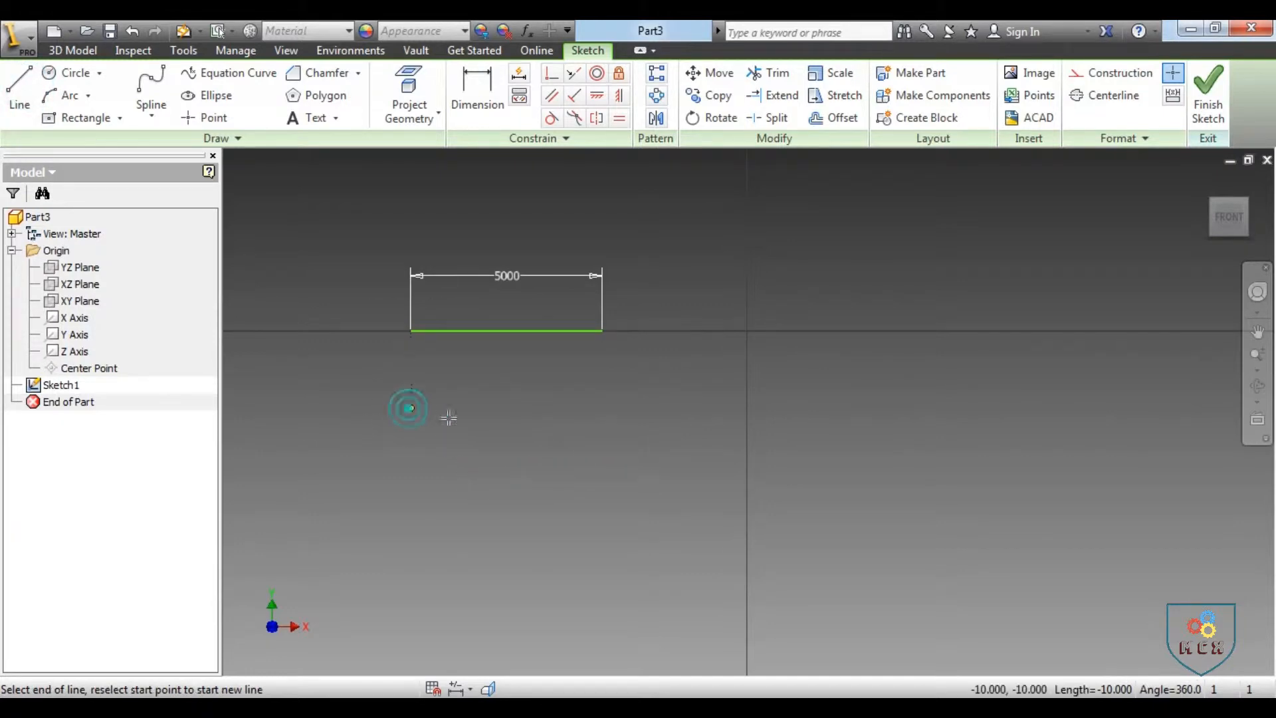
click(608, 410)
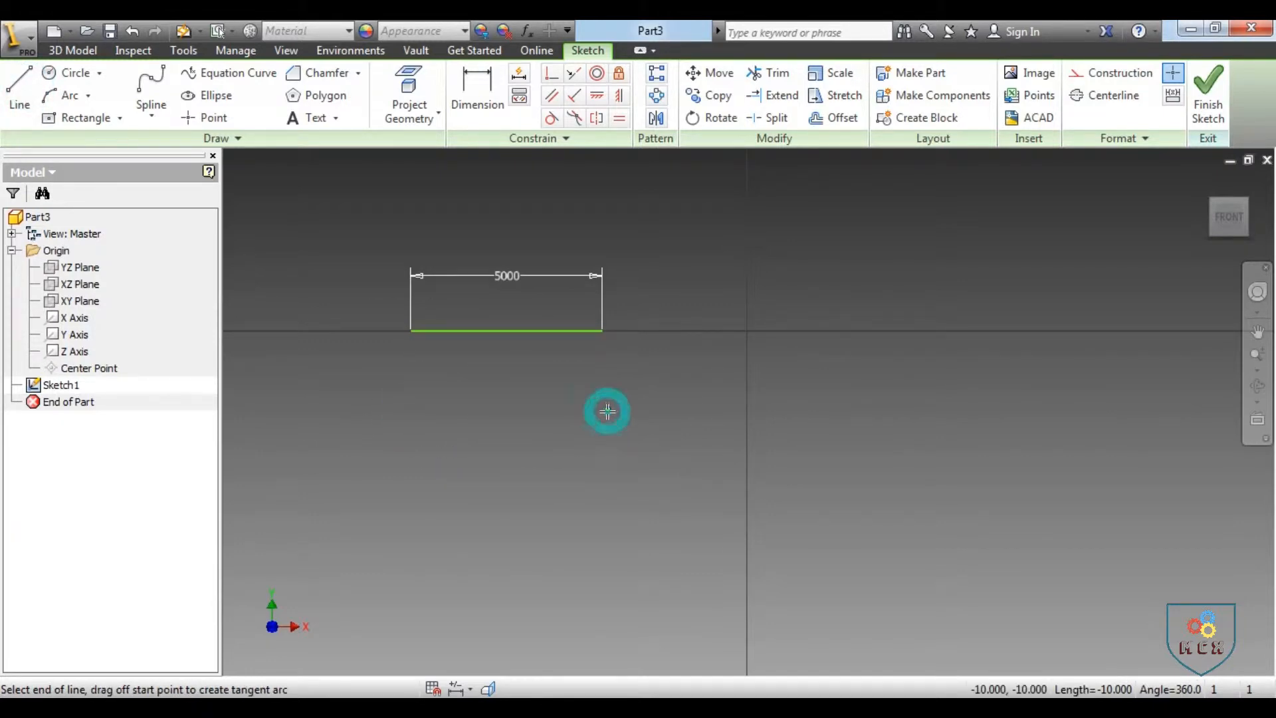
right_click(608, 409)
click(668, 412)
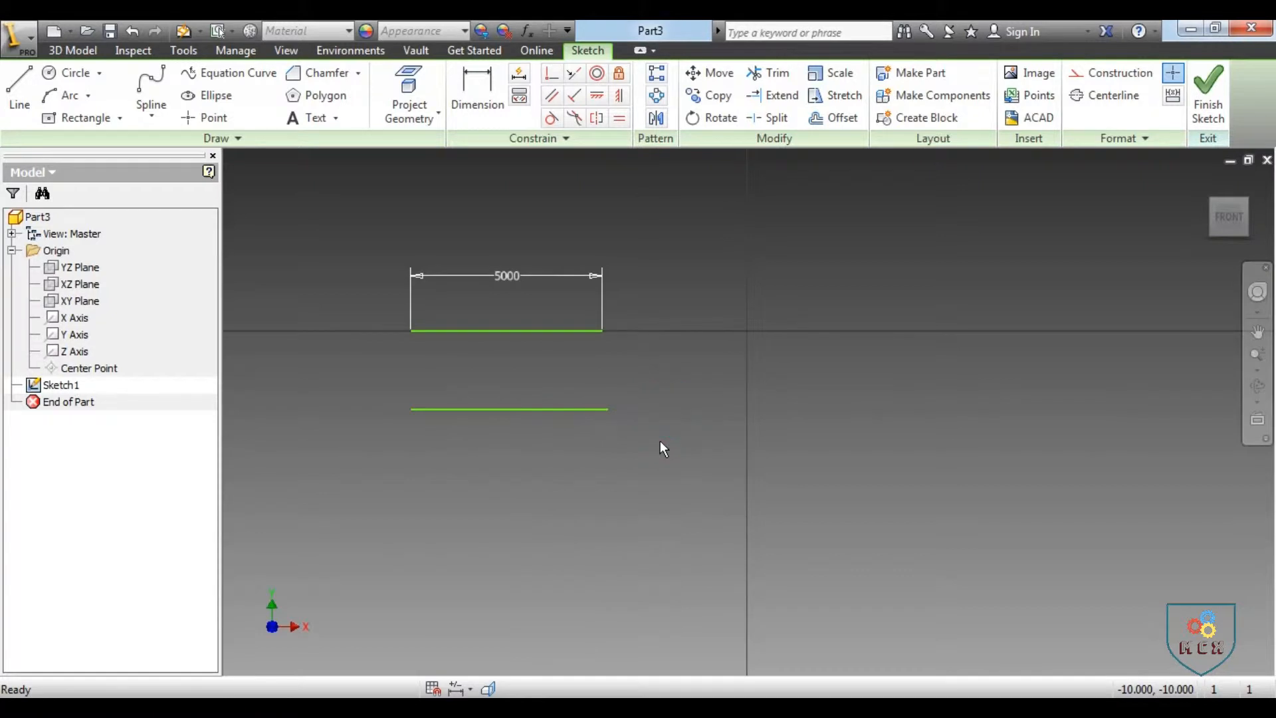
Apply Auto Dimension to the lower horizontal line with both dimensions and constraints enabled
click(520, 73)
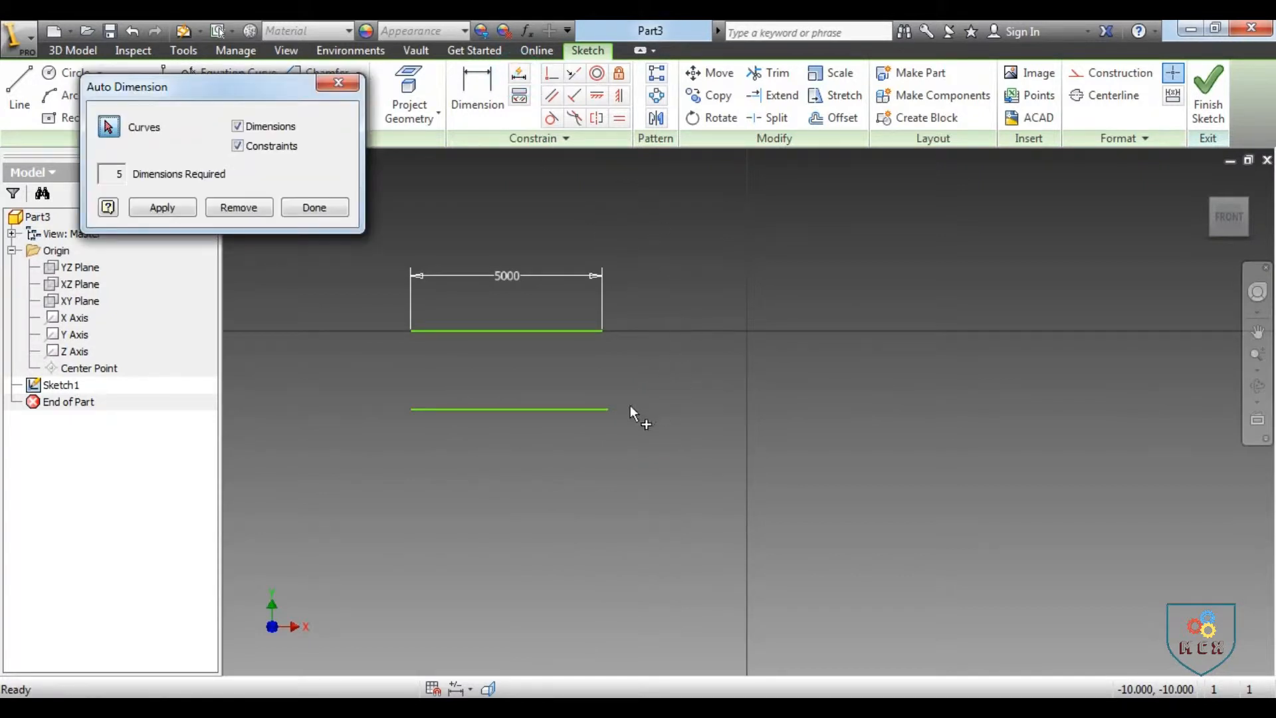
click(541, 408)
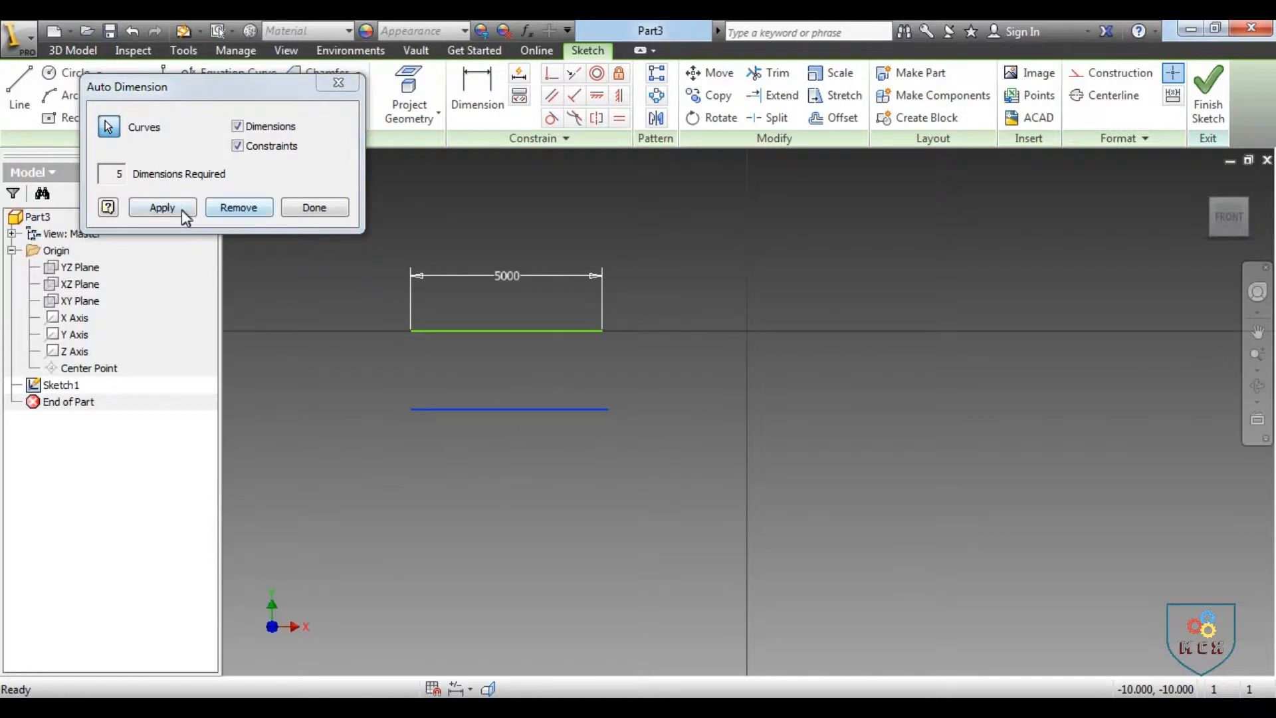
click(162, 207)
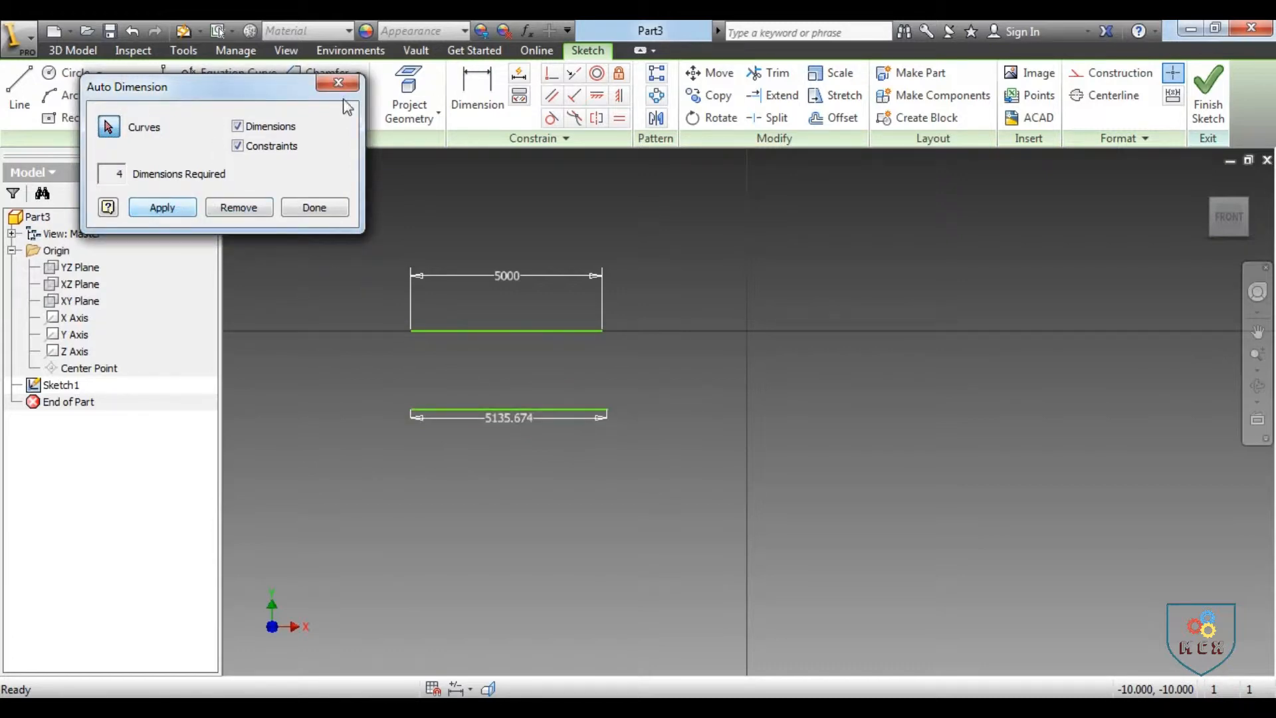
click(338, 82)
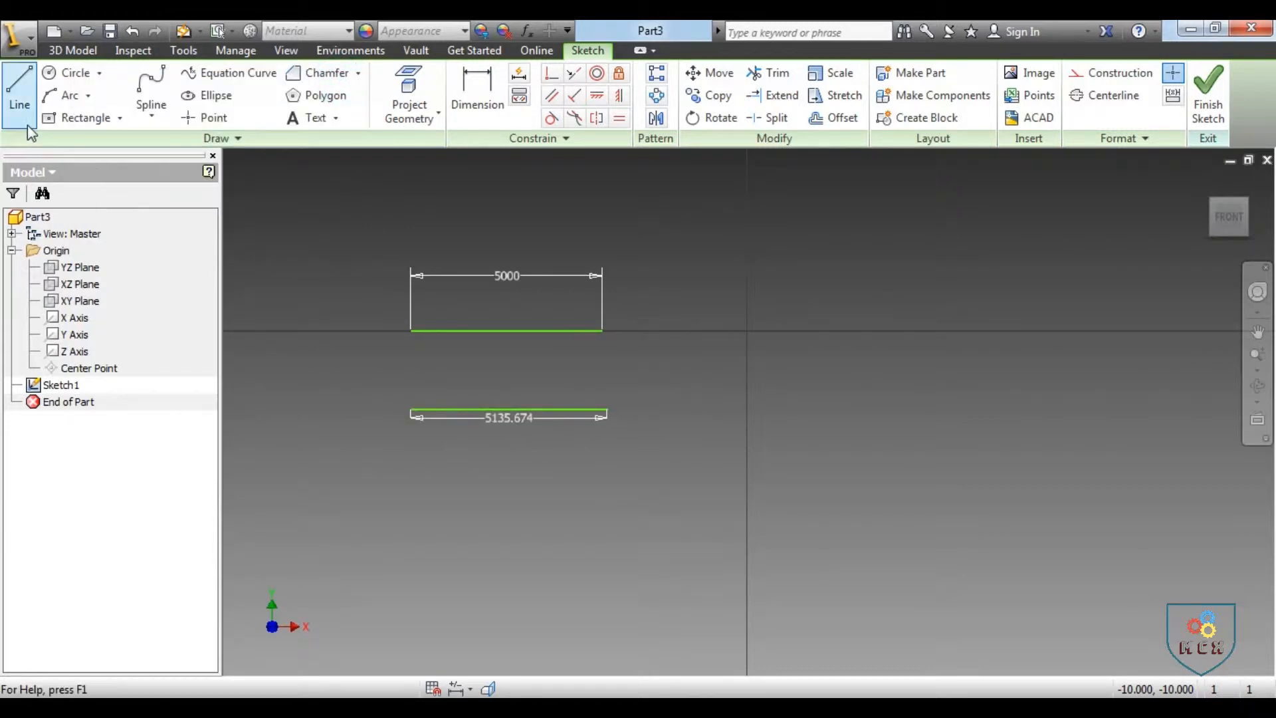
Sketch a wavy spline through five points above the horizontal axis, right of the dimensioned lines
click(151, 93)
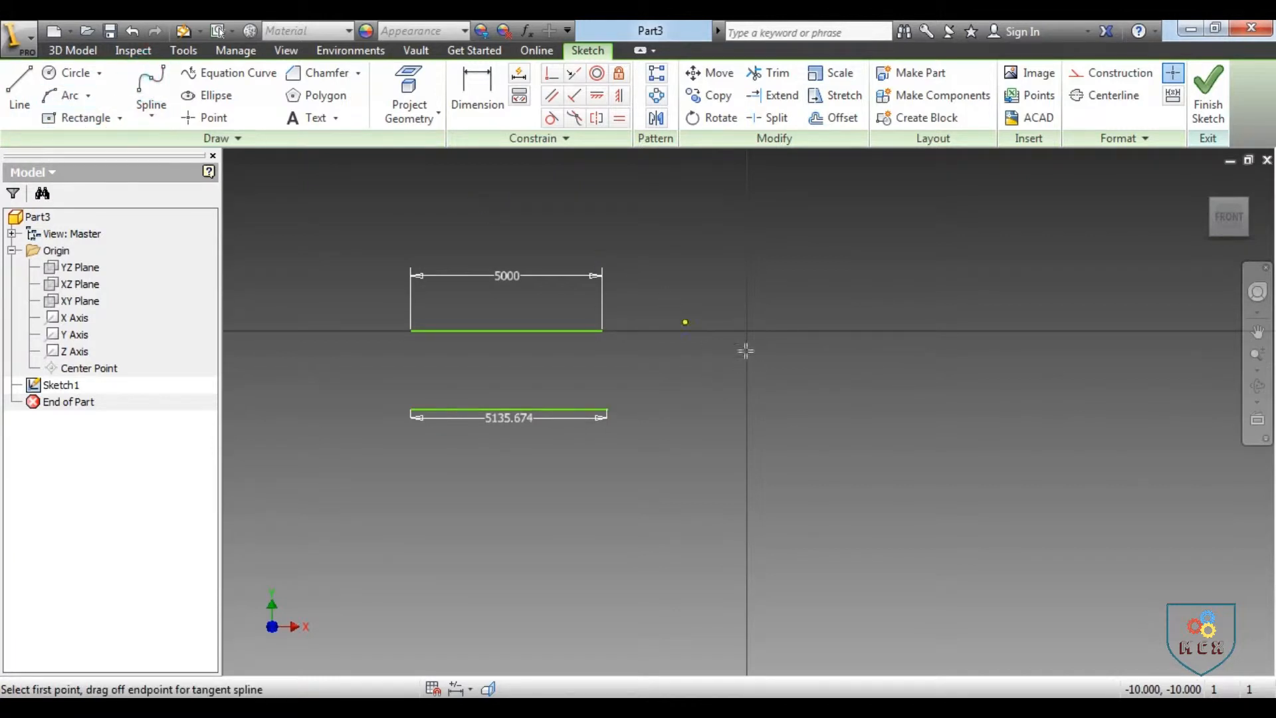
click(695, 266)
click(739, 224)
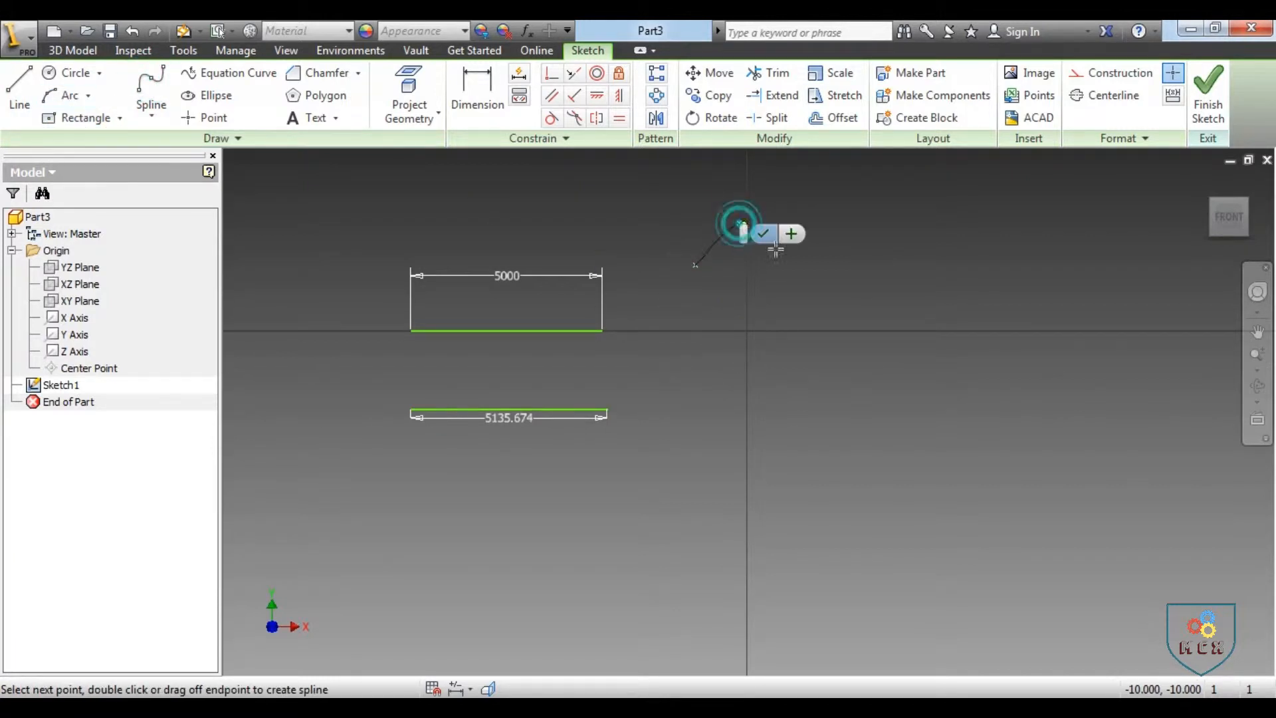
click(841, 282)
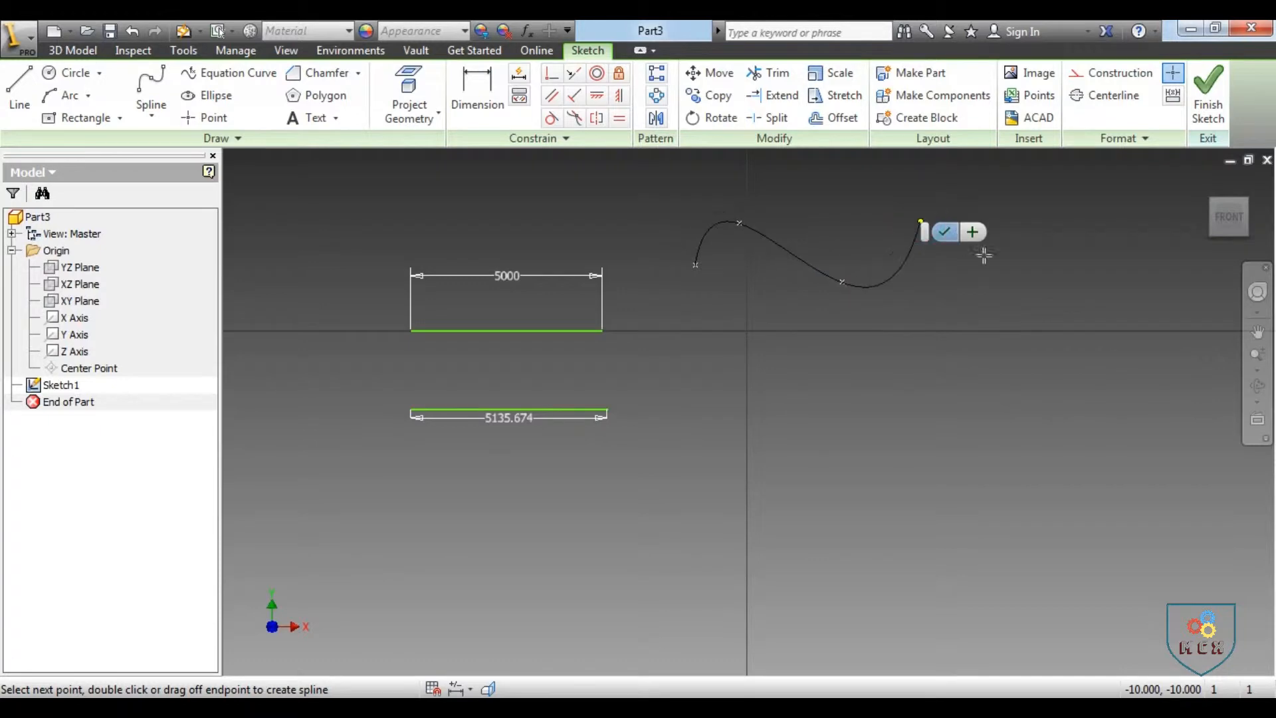
click(1045, 292)
right_click(1091, 259)
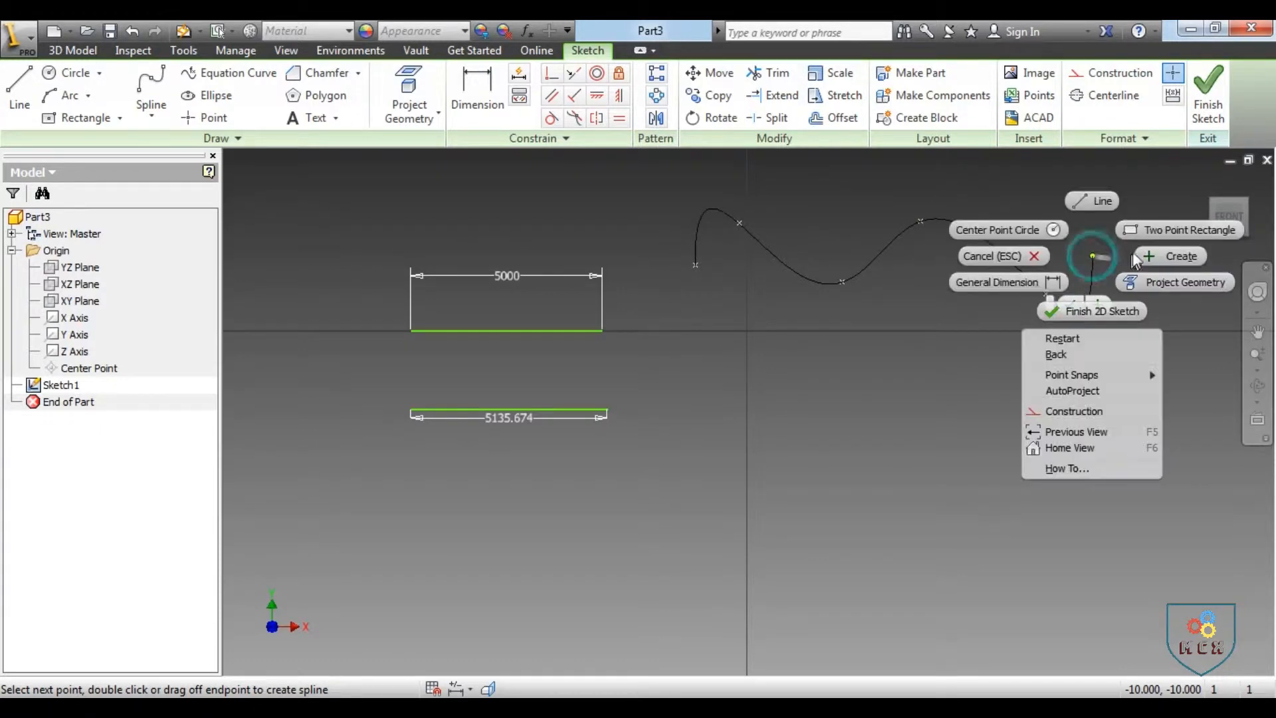
click(1178, 257)
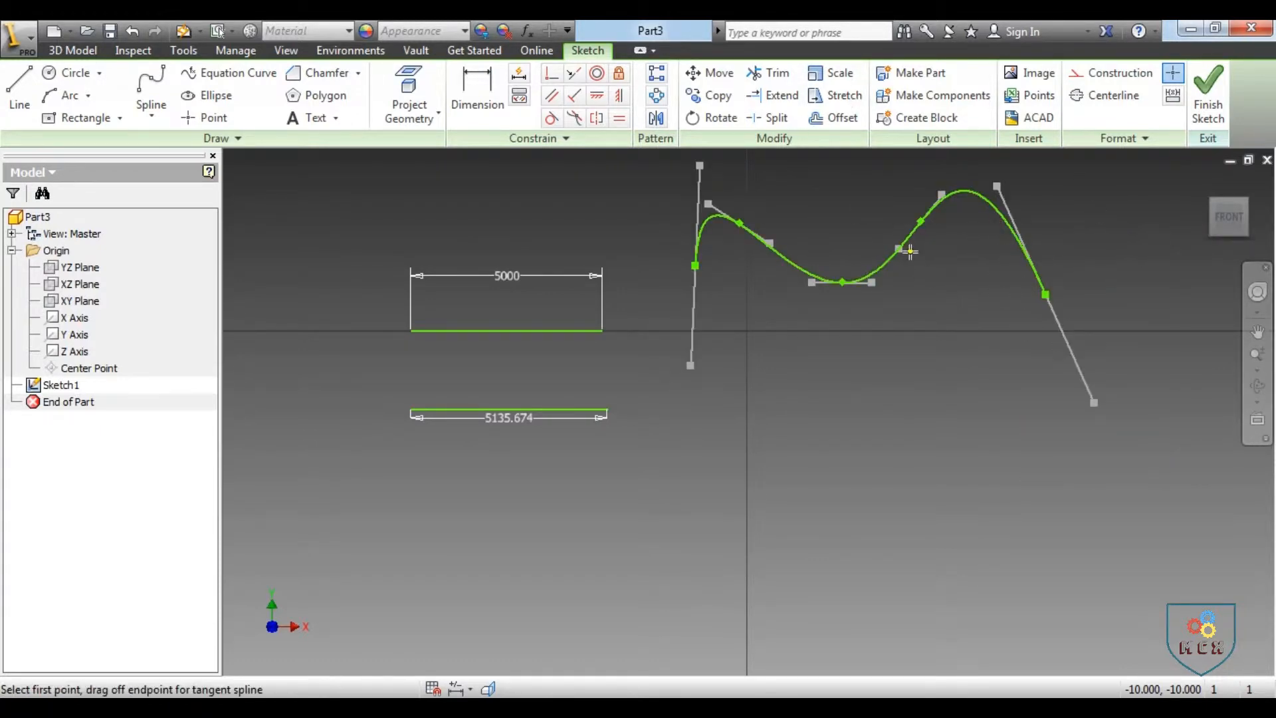
Apply Auto Dimension to the spline with both dimensions and constraints enabled
click(517, 75)
click(887, 261)
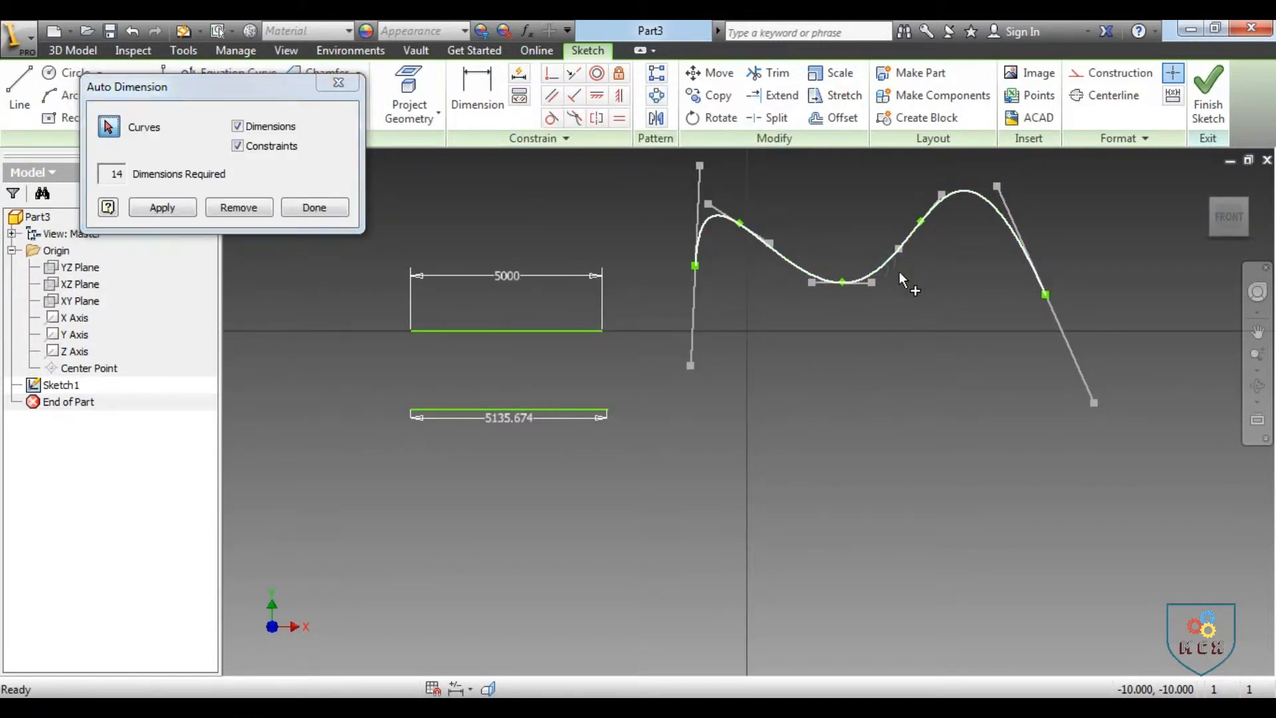
click(161, 207)
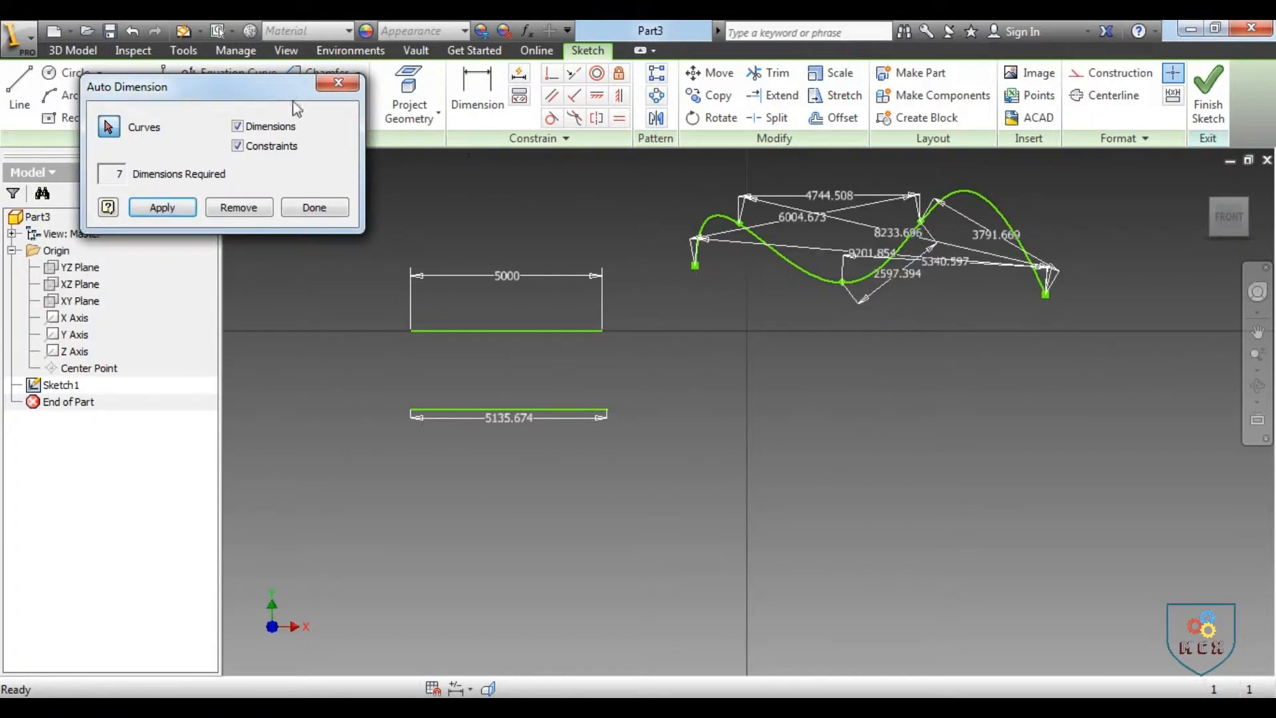
click(338, 82)
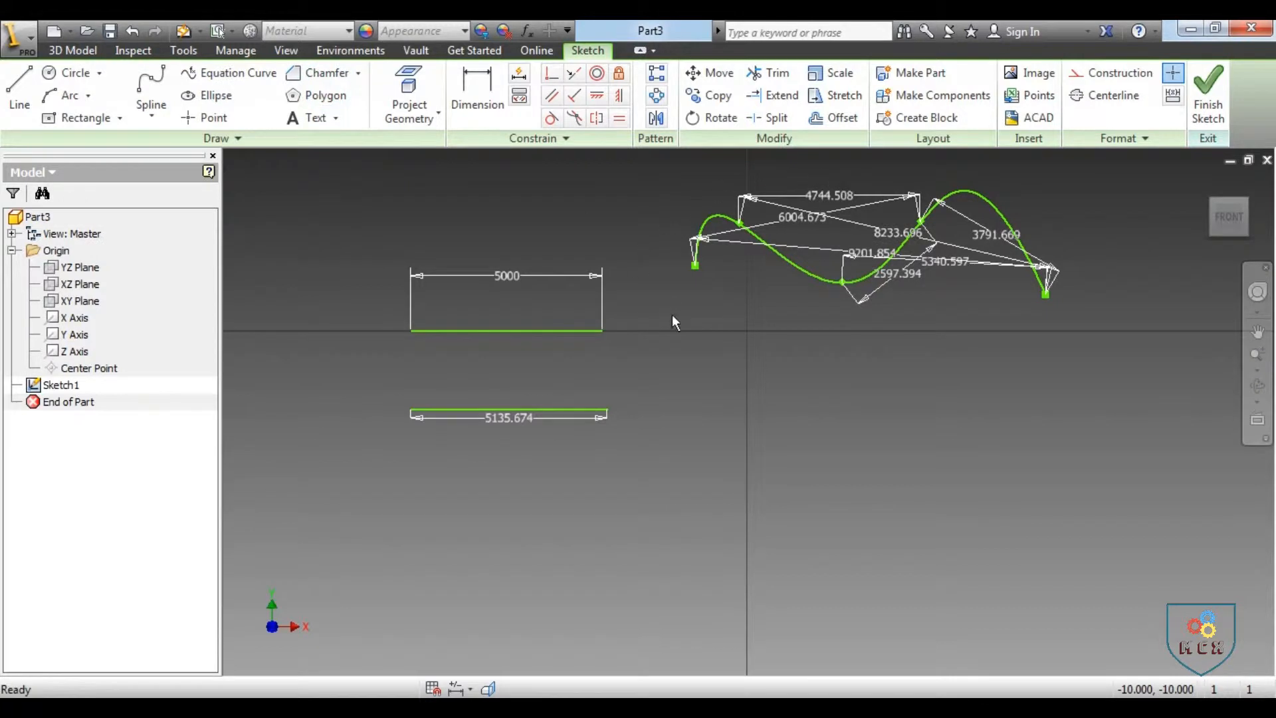
double_click(829, 195)
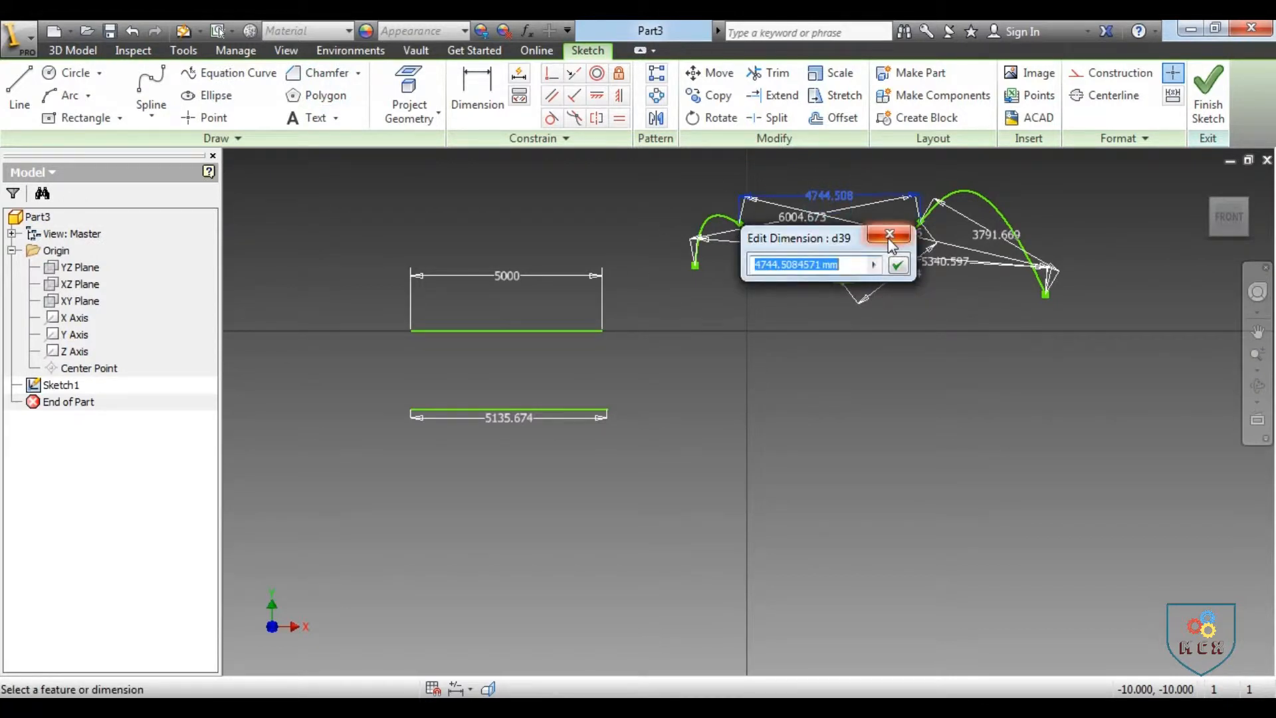
click(888, 239)
click(875, 399)
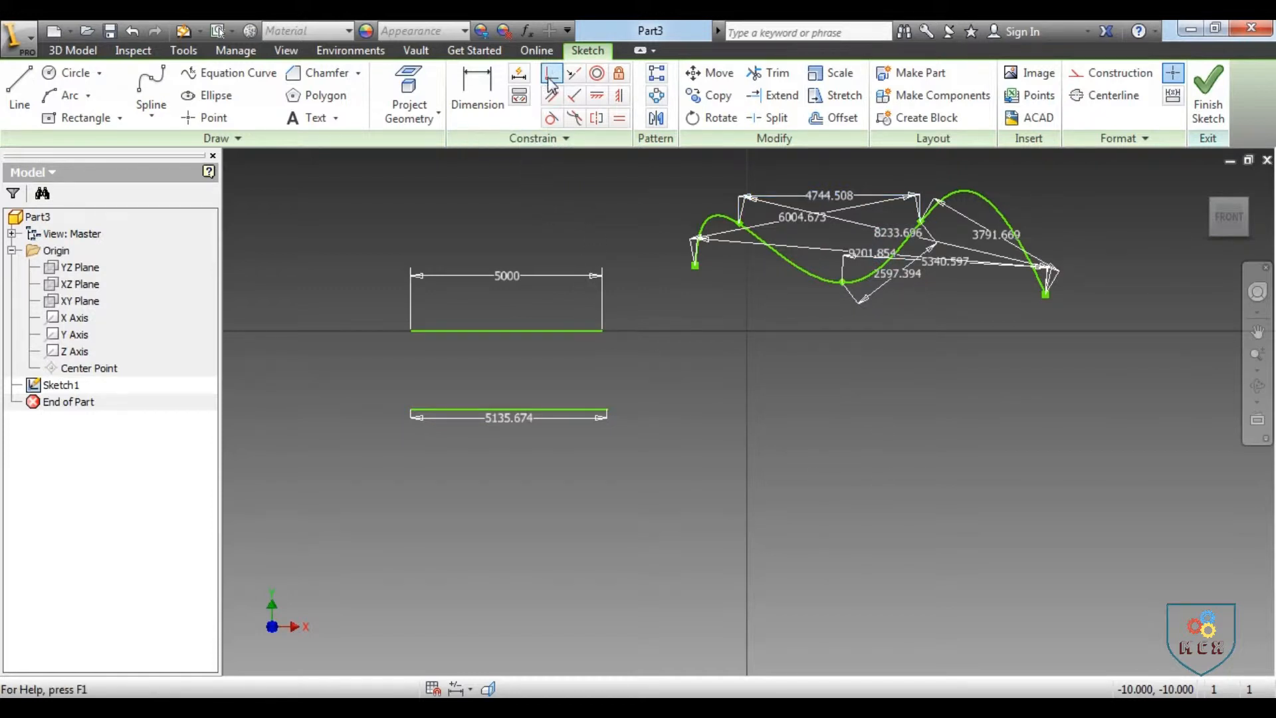
Sketch a slightly inclined line below the spline, right of the vertical axis
click(18, 90)
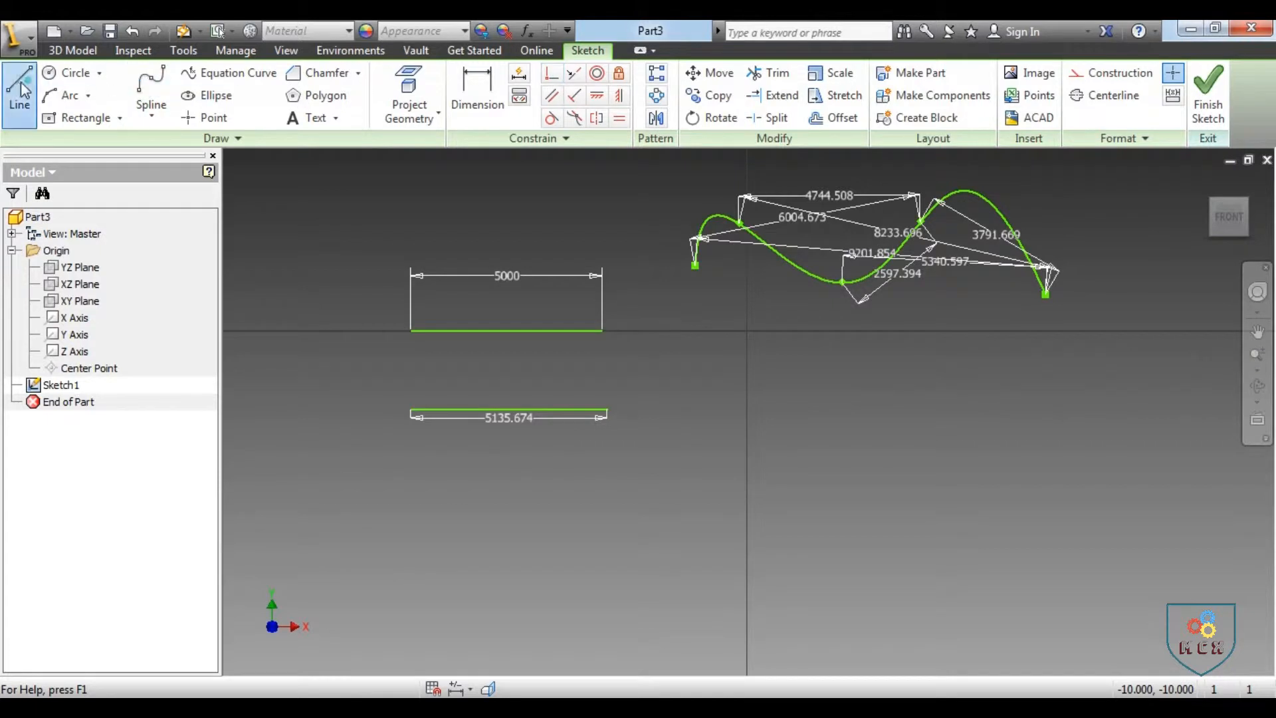
click(787, 450)
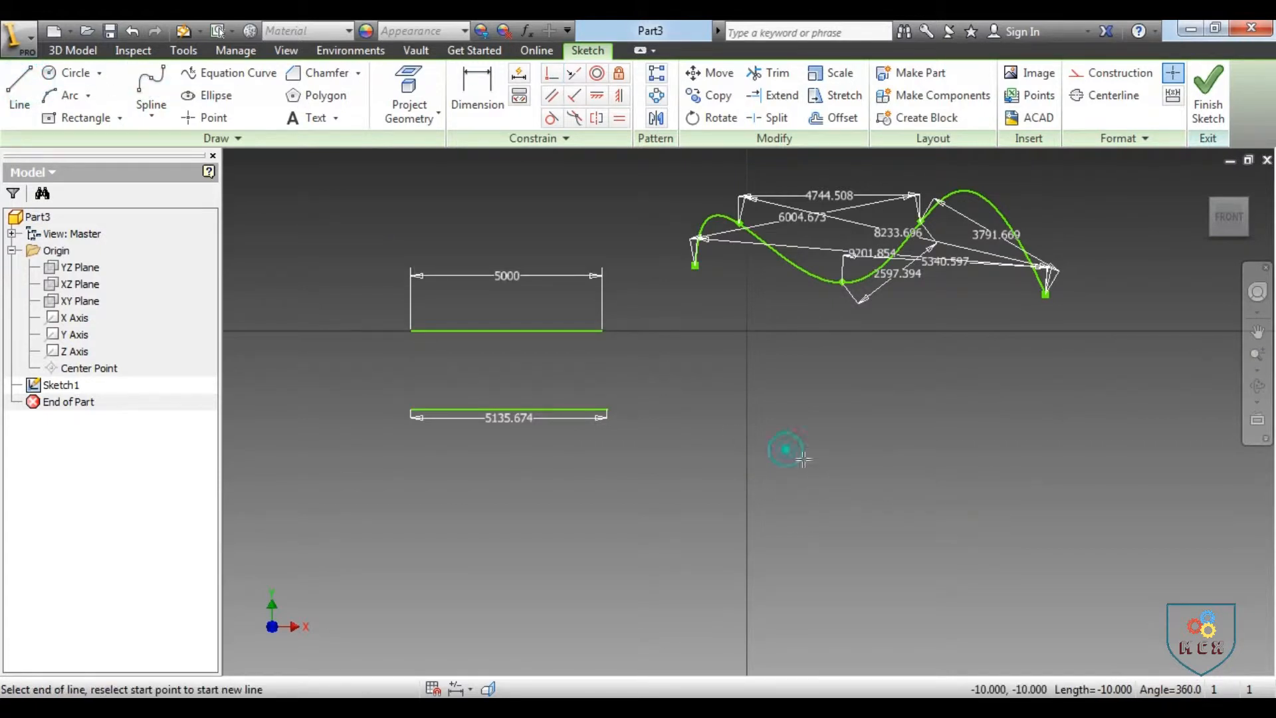
click(921, 445)
right_click(968, 459)
click(1034, 458)
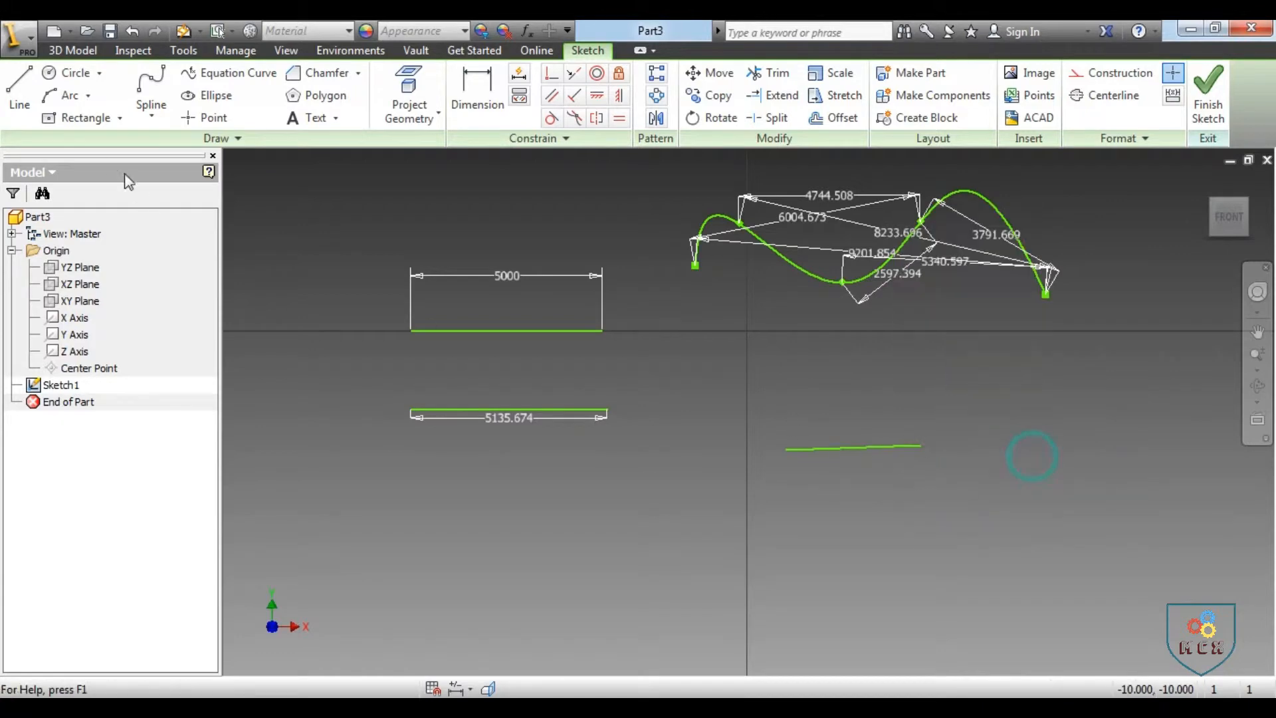
Sketch another slightly inclined line to the right of and a little below the previous one, leaving a gap between them
click(13, 83)
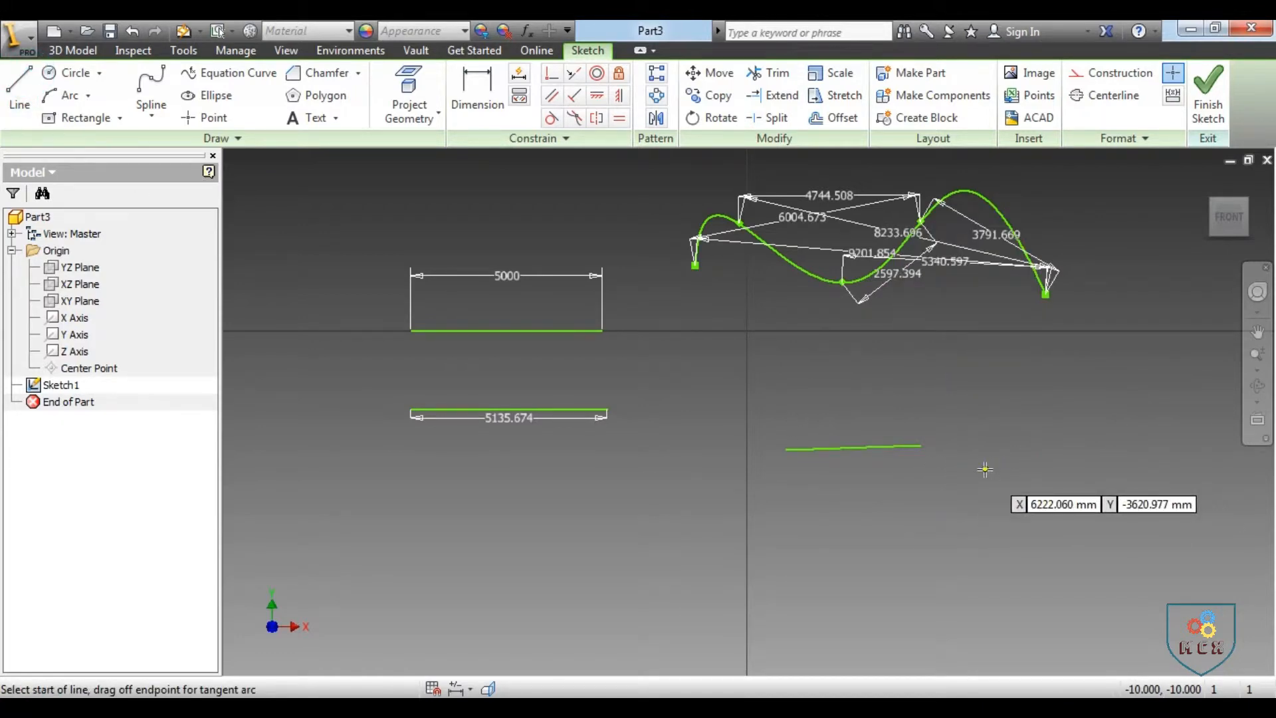
click(1014, 469)
click(1114, 469)
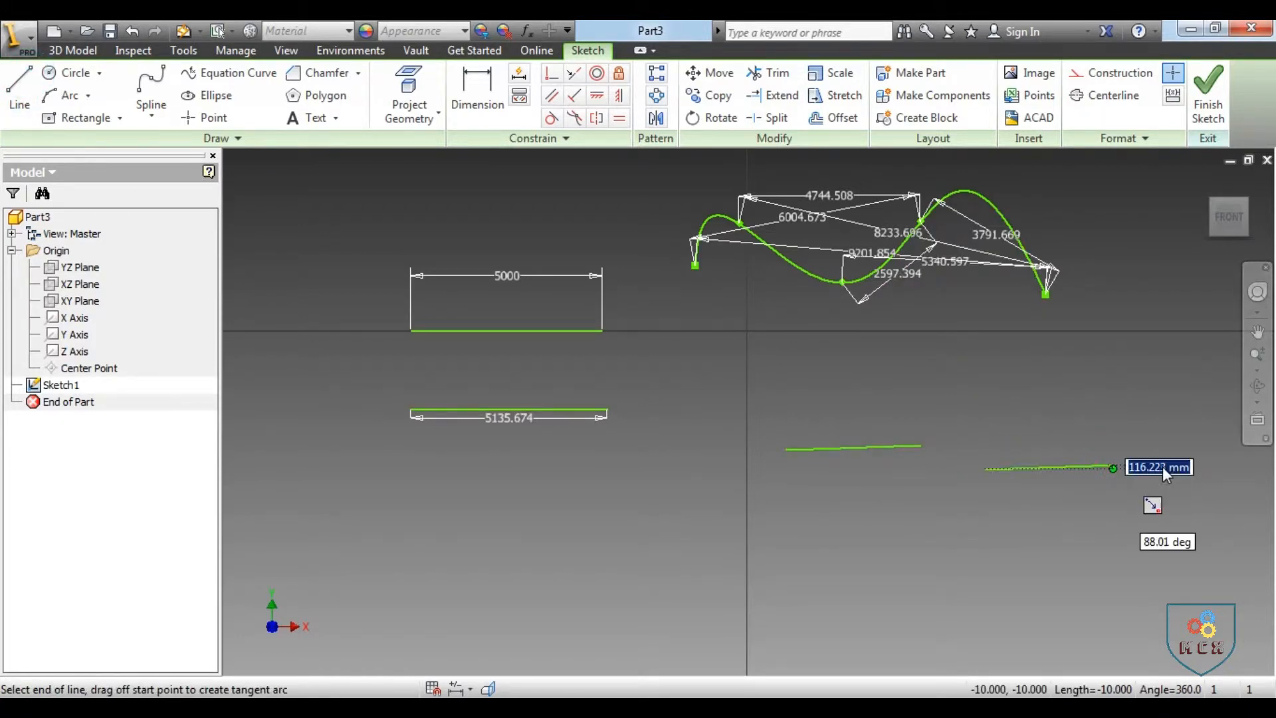
right_click(1187, 498)
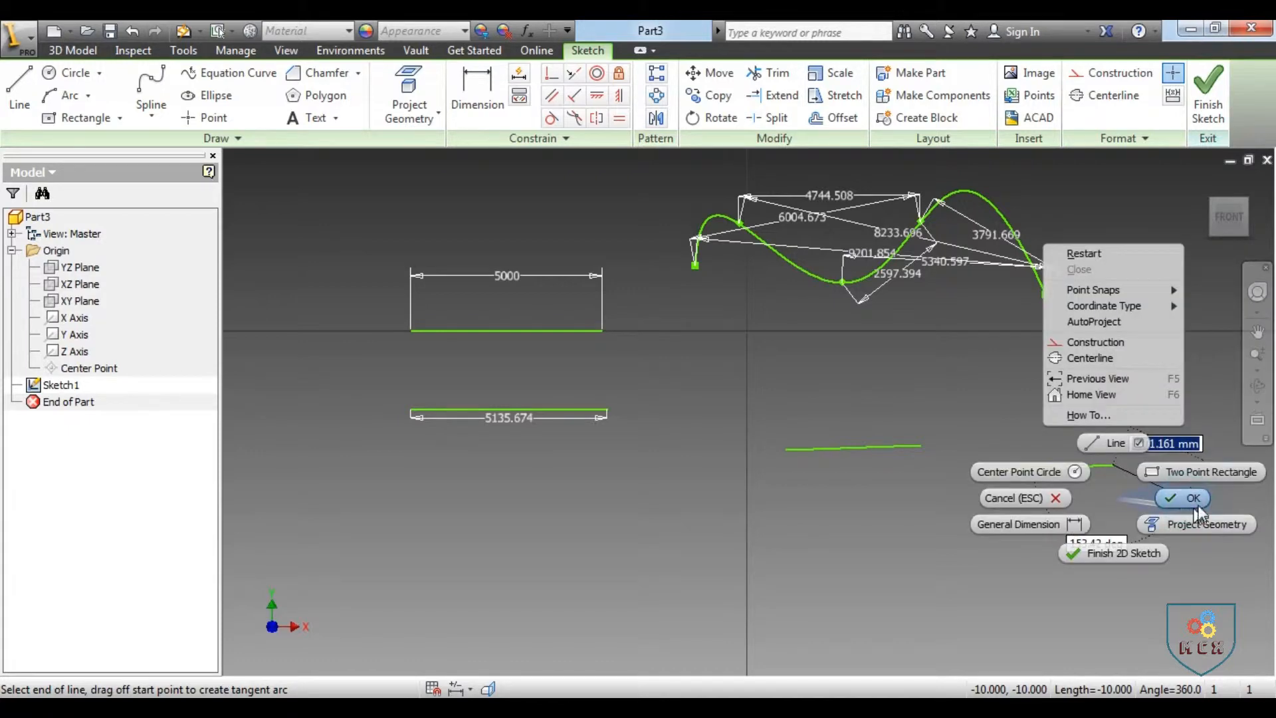
click(1188, 501)
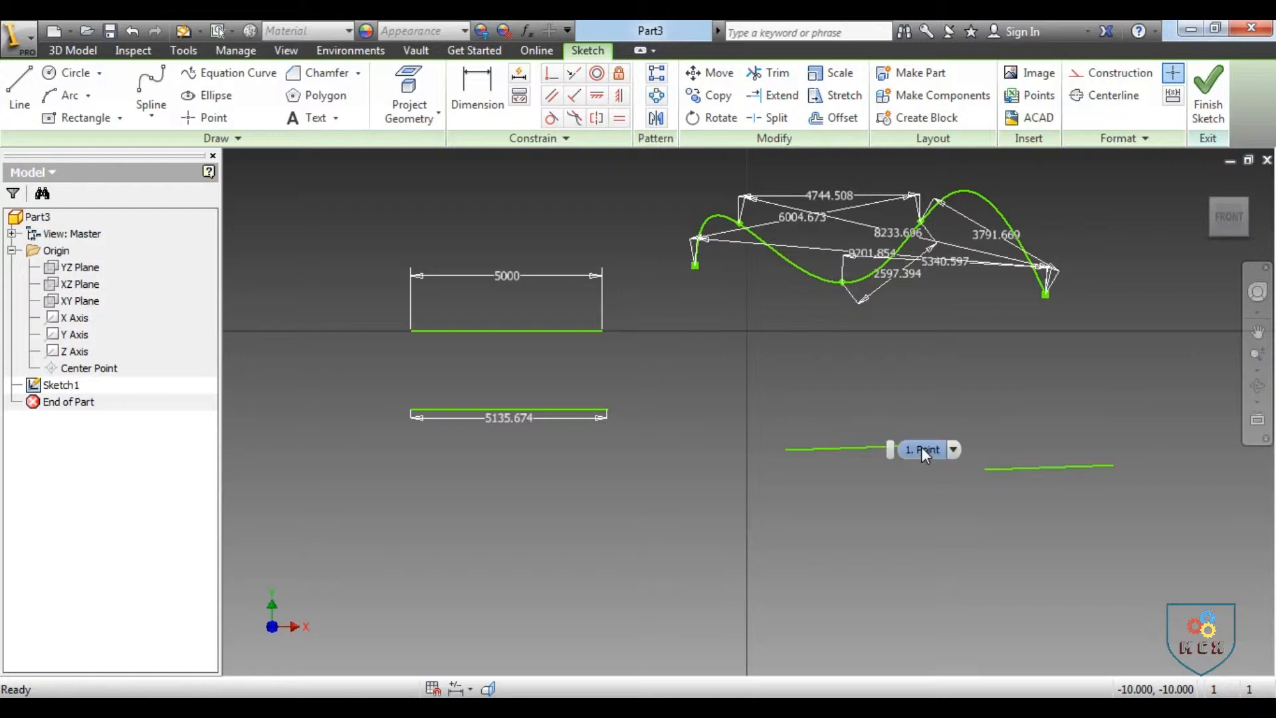
Apply a Coincident constraint joining the first inclined line's right endpoint to the second one's left endpoint
click(550, 76)
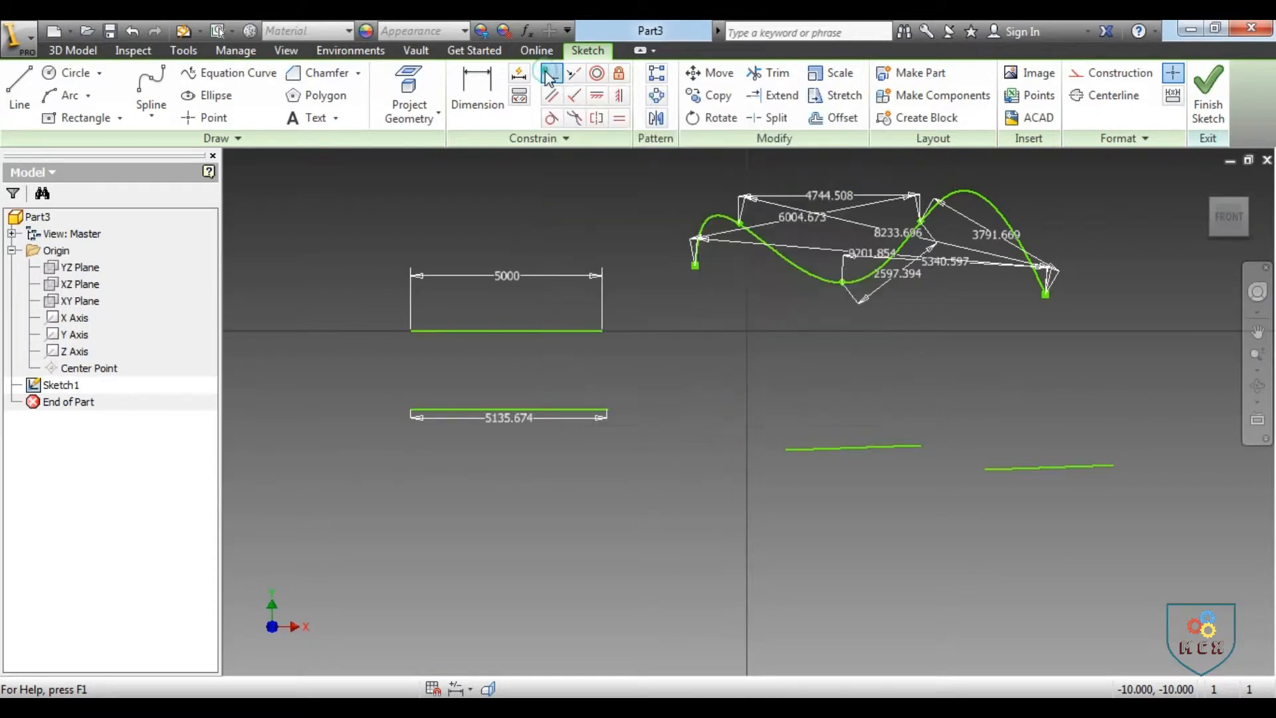
click(921, 445)
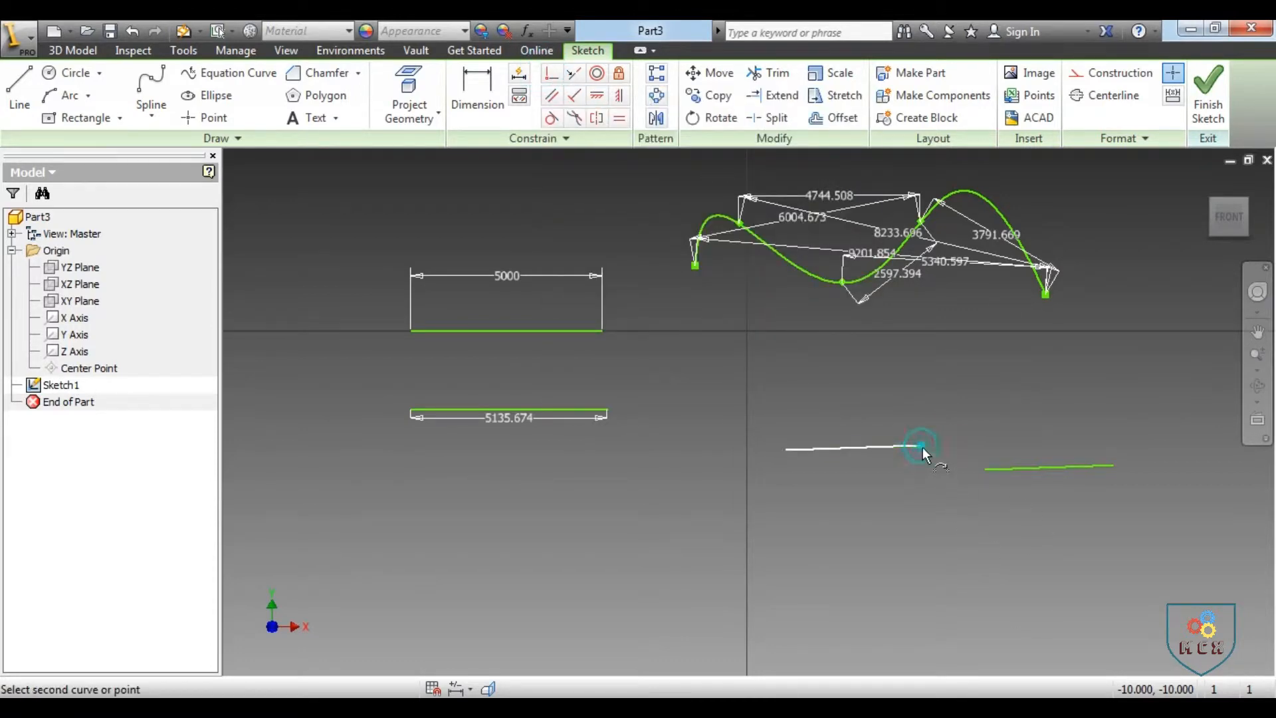
click(985, 470)
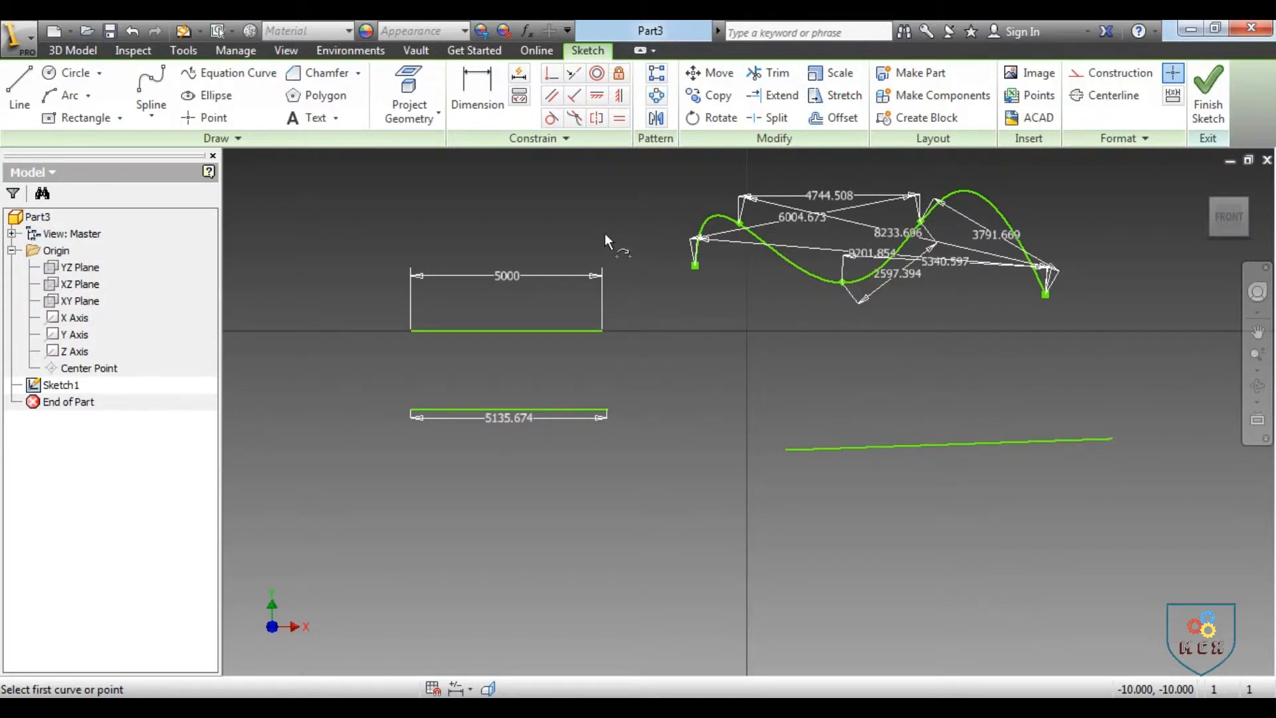
Sketch a horizontal line about 4989 mm long below the 5135.674 mm line, starting a little further right
click(20, 86)
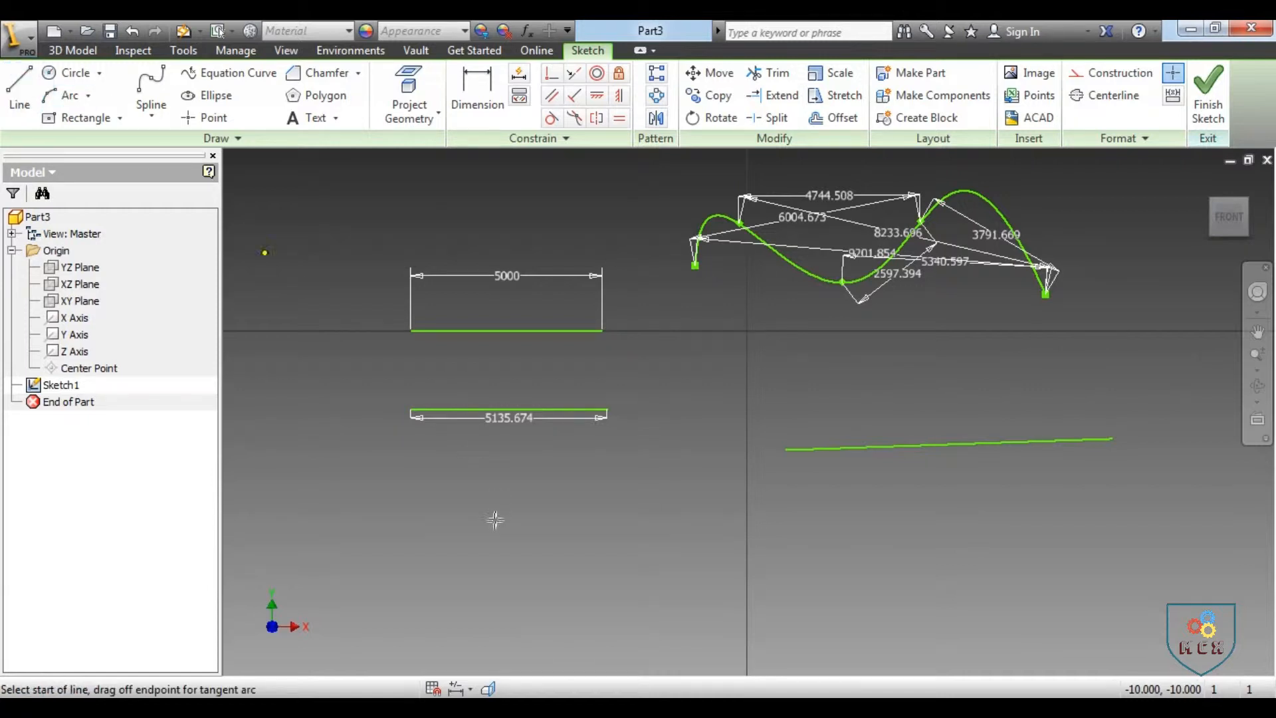
click(474, 555)
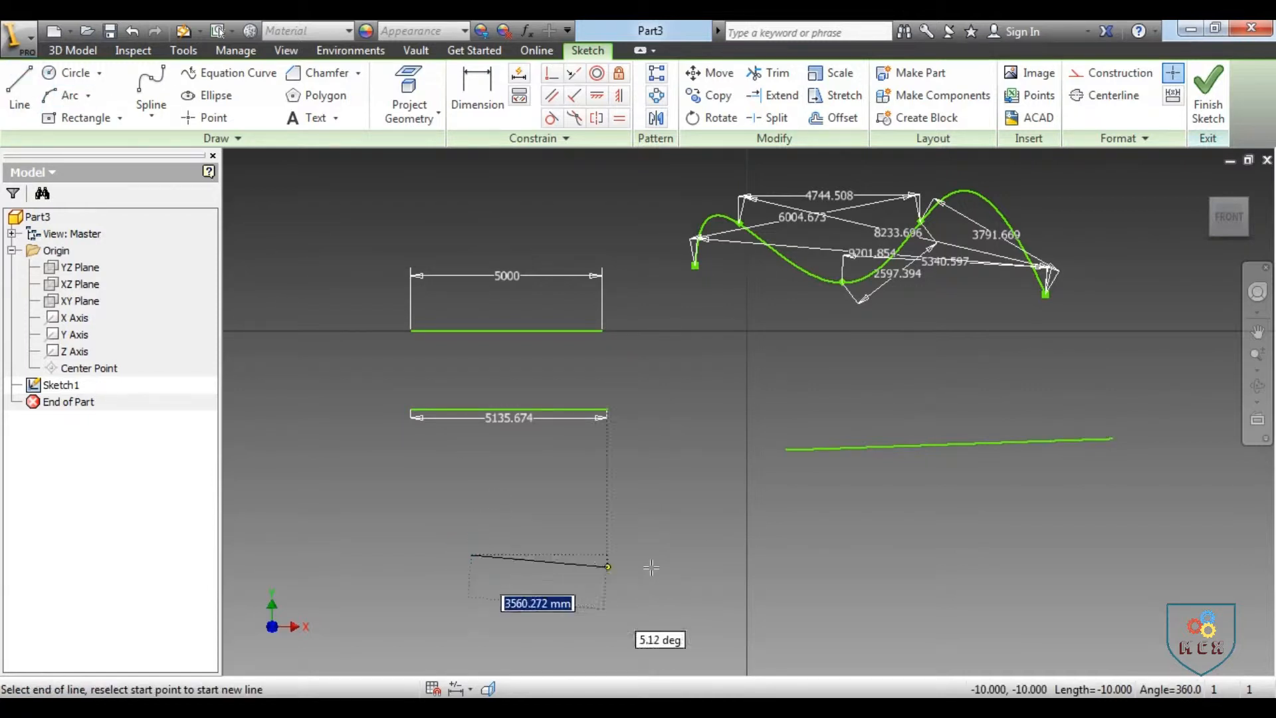
click(663, 554)
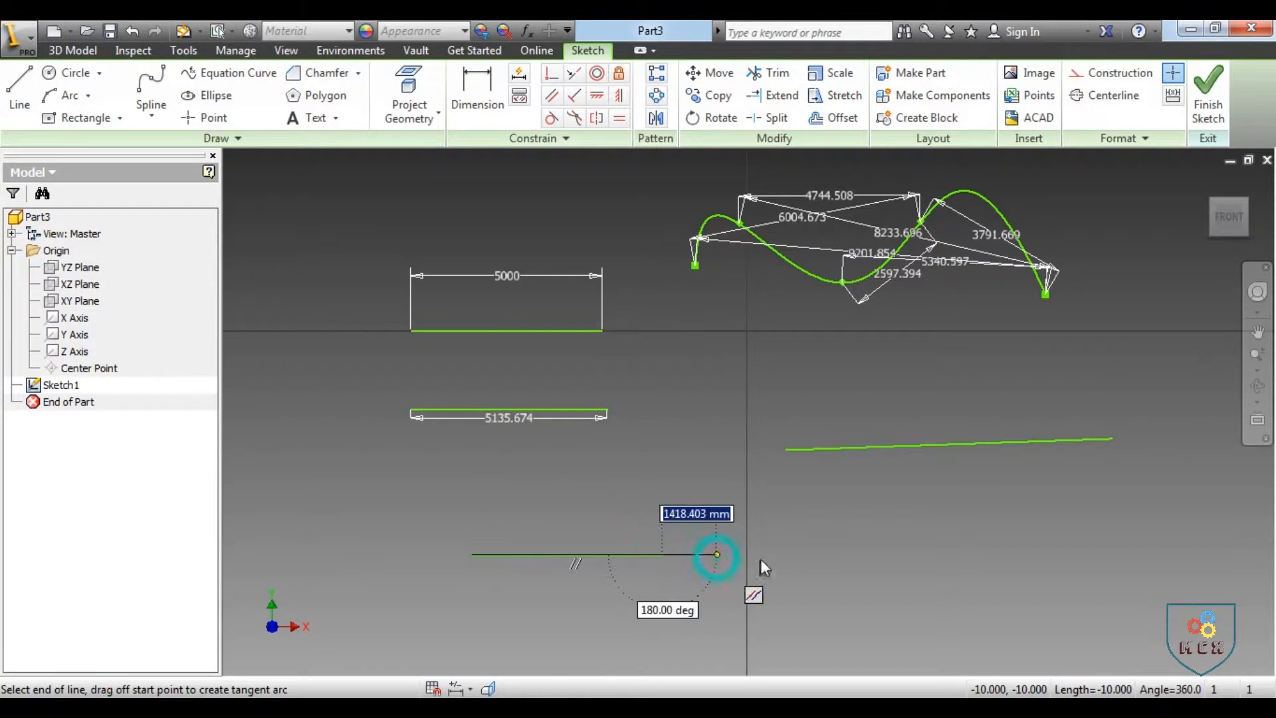
right_click(714, 557)
click(774, 554)
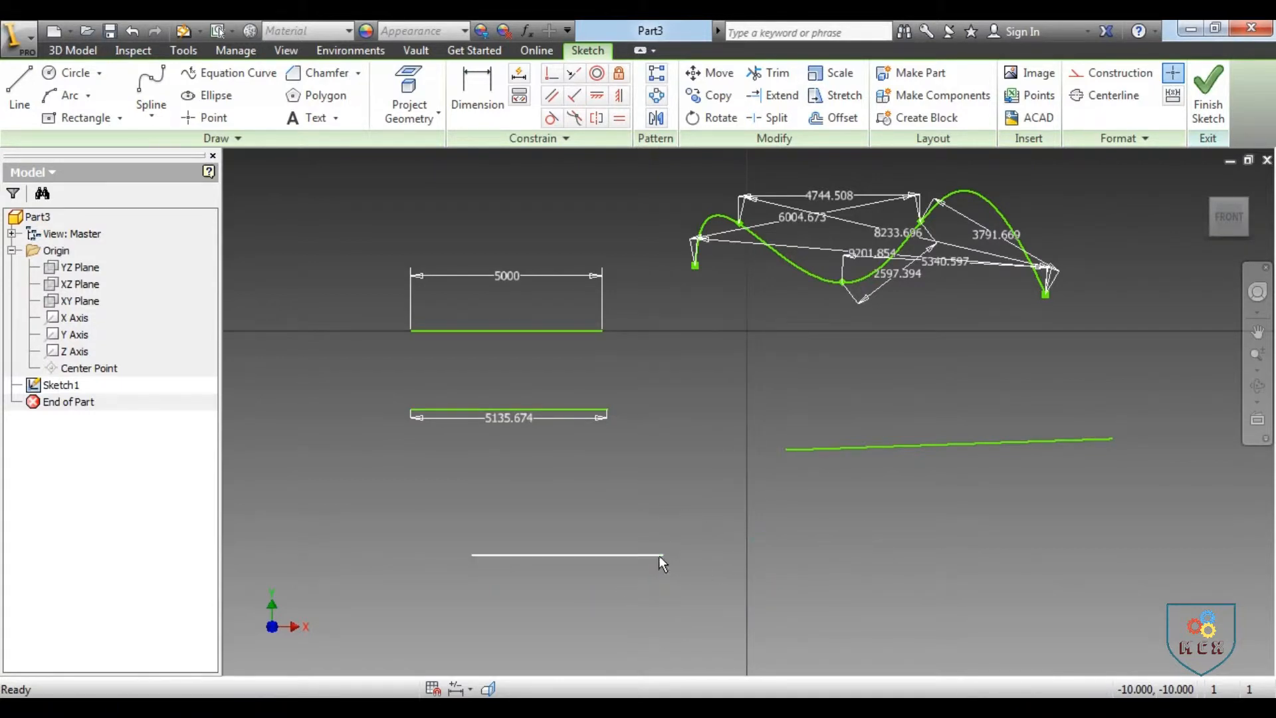
Dimension the new horizontal line's length below it and set it to 5000 mm
click(465, 99)
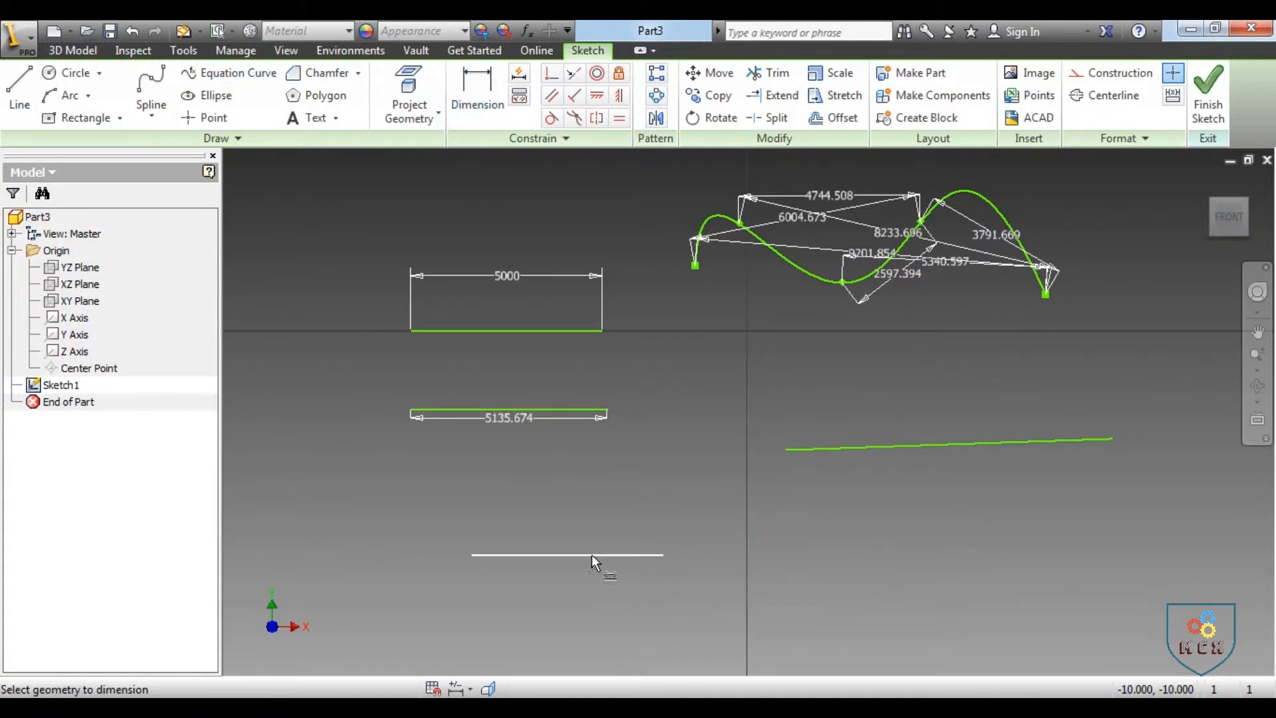
click(591, 554)
click(581, 597)
text(5000)
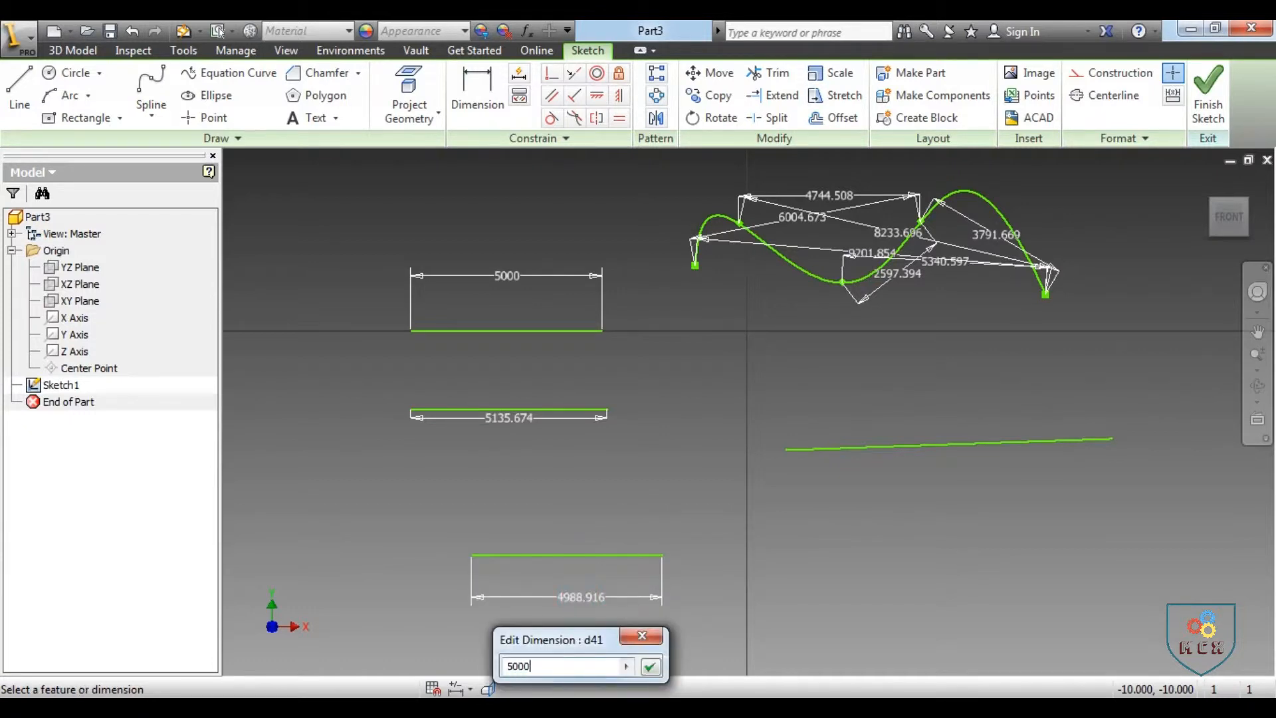
key(Return)
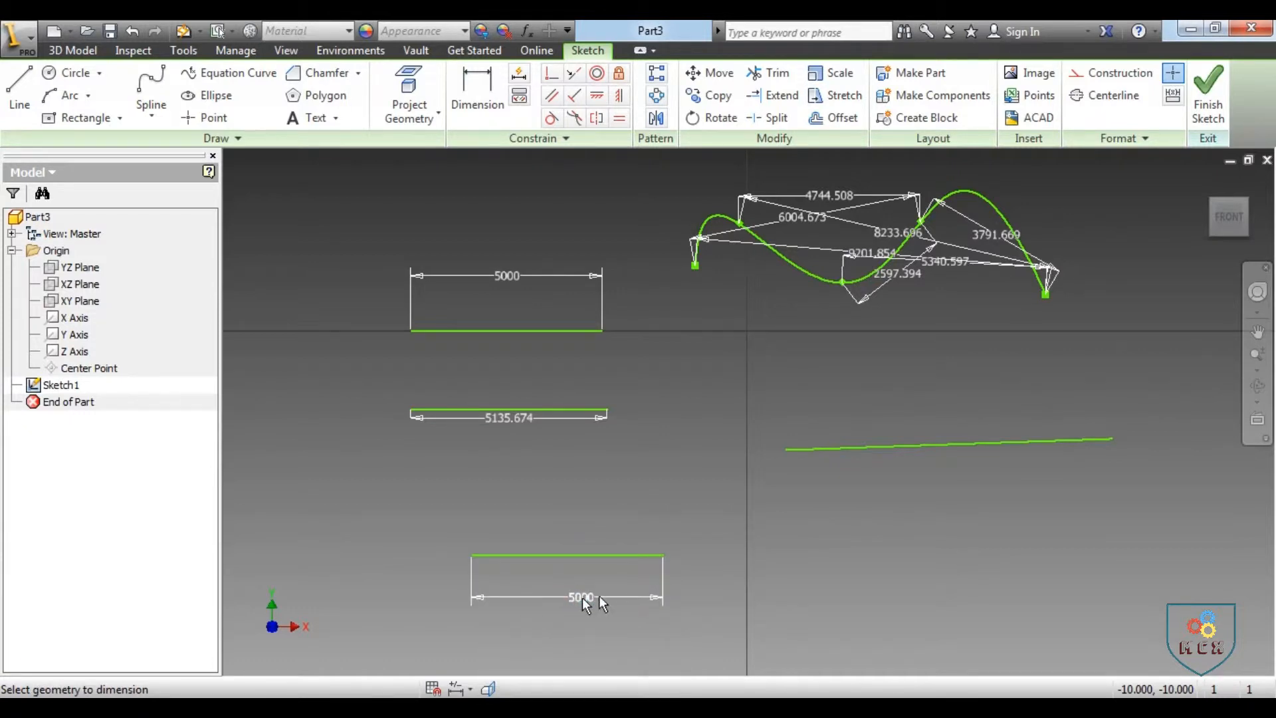
Sketch an inclined line rising to the right just above the lowest 5000 mm horizontal line
click(19, 86)
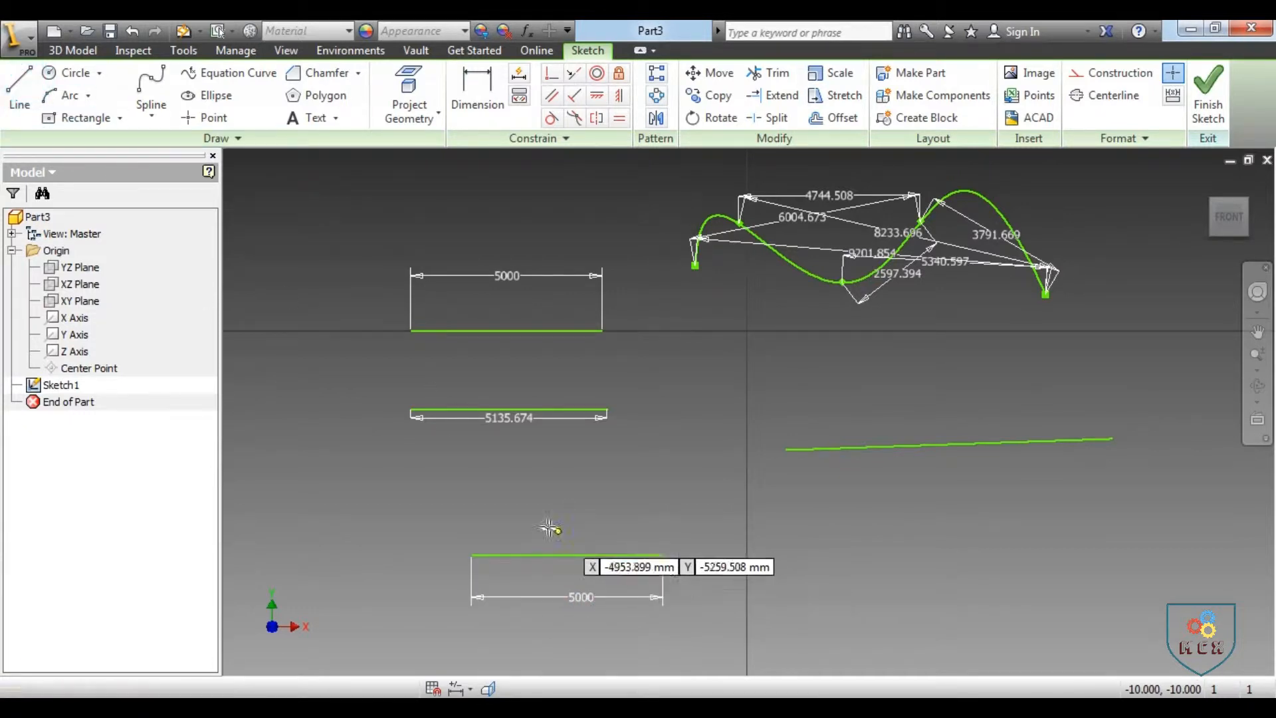
click(509, 513)
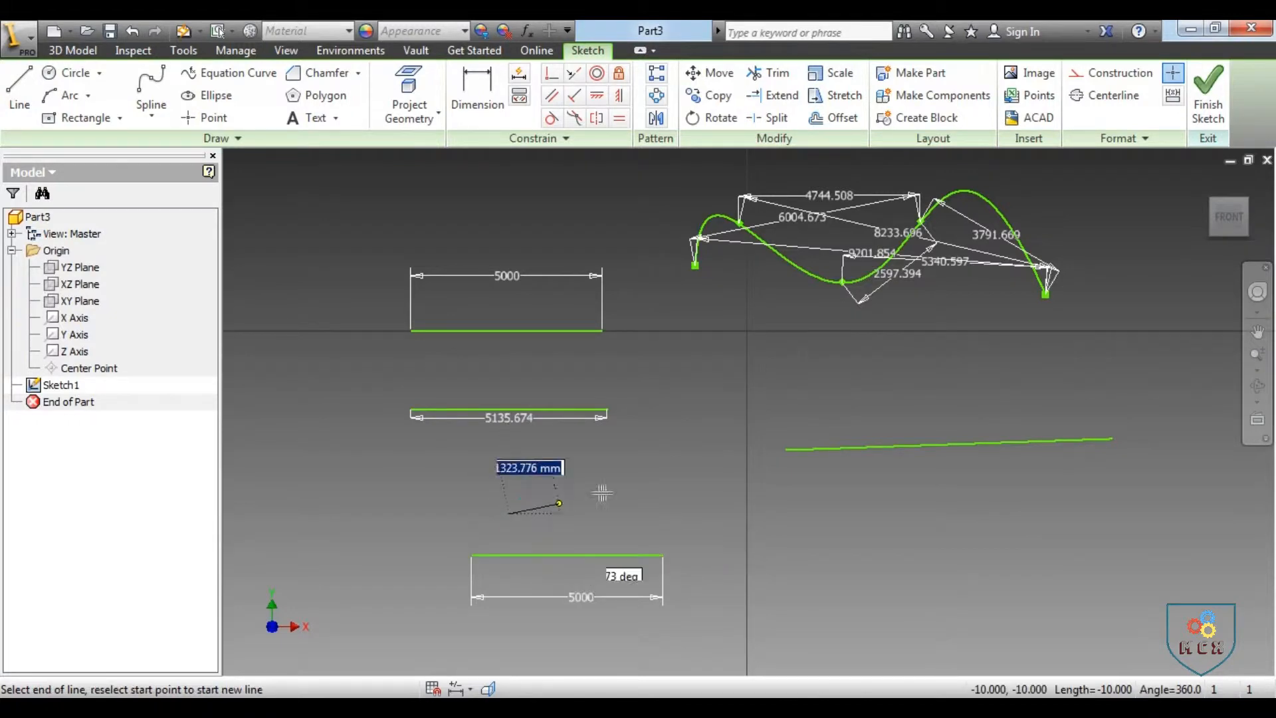
click(676, 460)
right_click(726, 504)
click(778, 503)
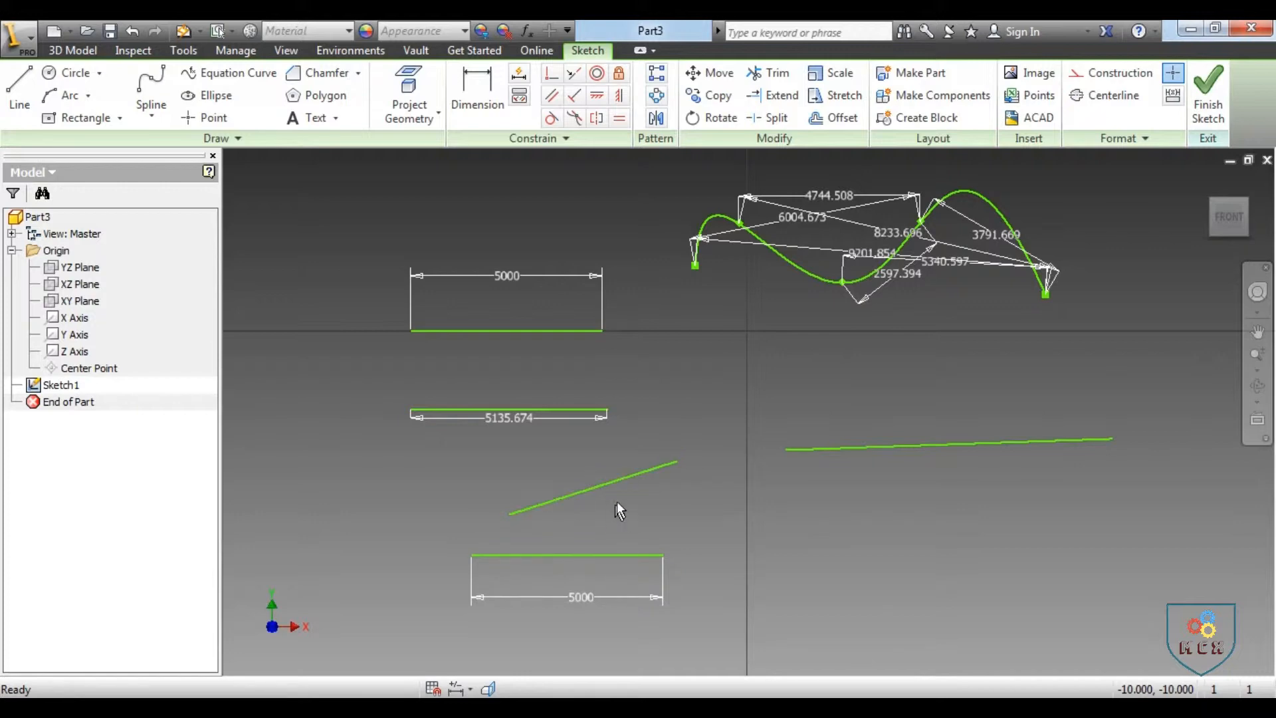
Apply a Parallel constraint between the lowest 5000 mm horizontal line and the inclined line above it
click(551, 97)
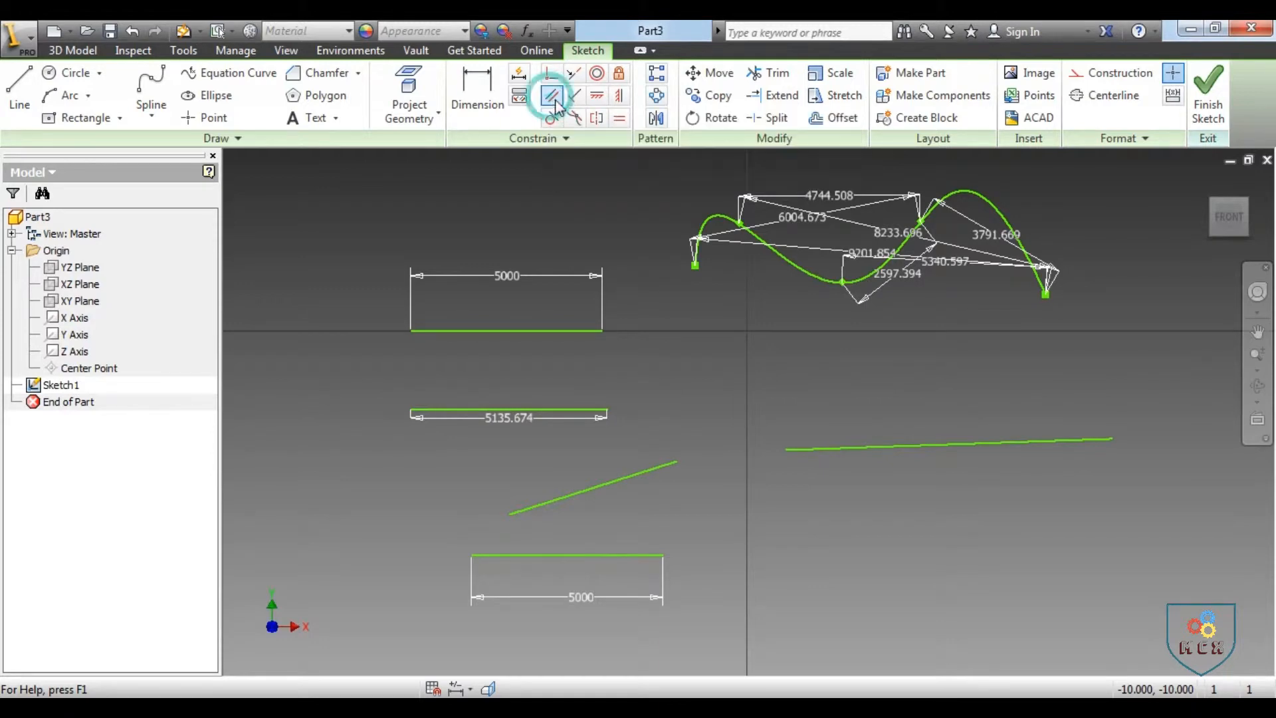
click(635, 556)
click(637, 474)
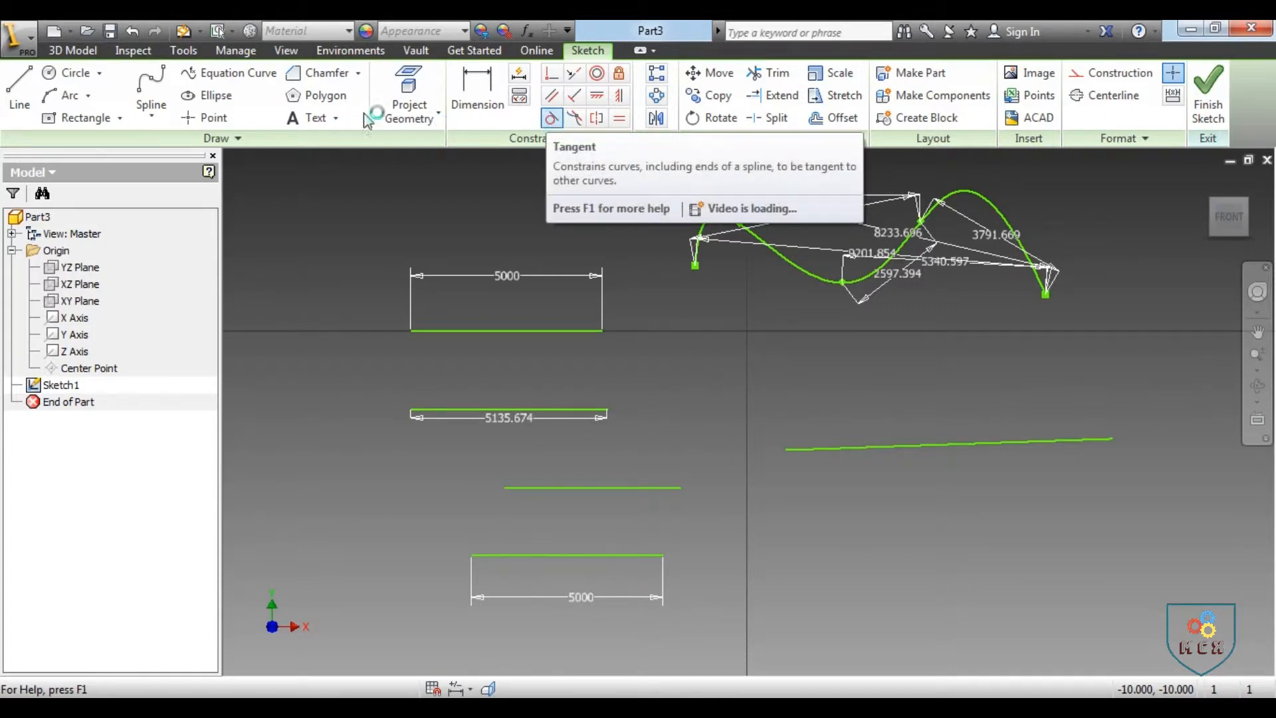
Sketch a center point circle about 2416 mm in diameter to the left of the parallel lines
click(53, 74)
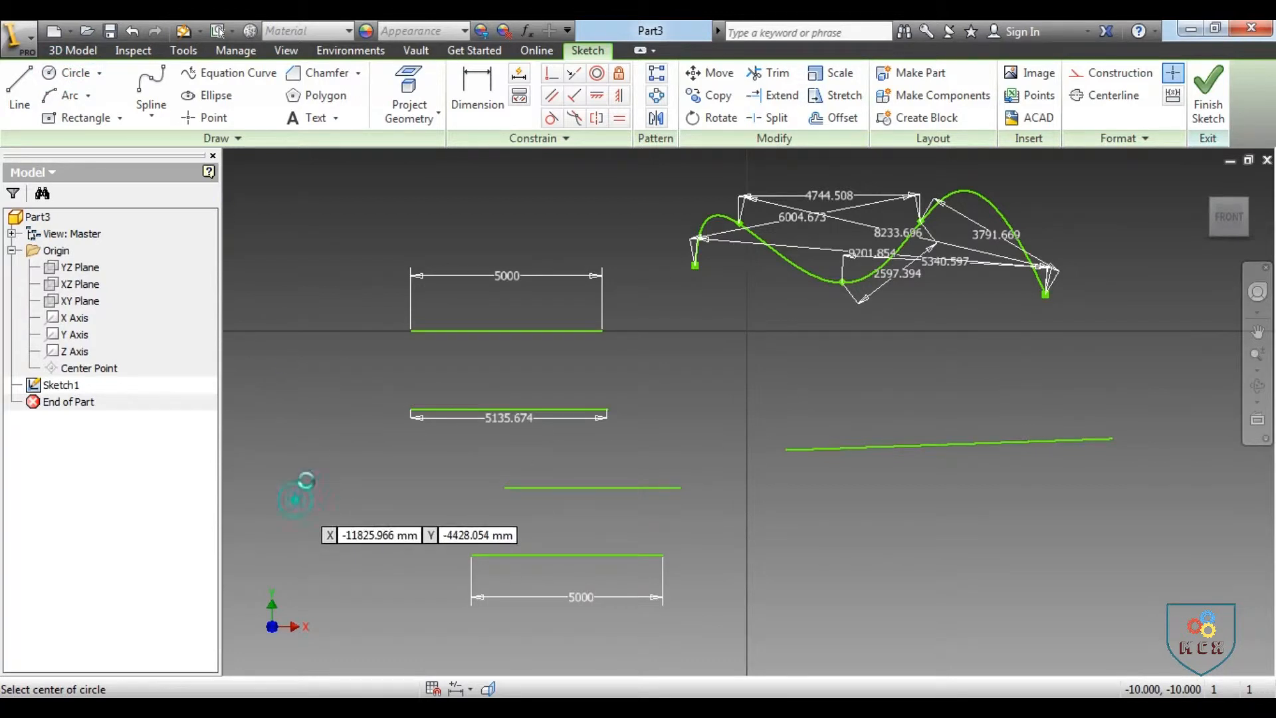
click(296, 500)
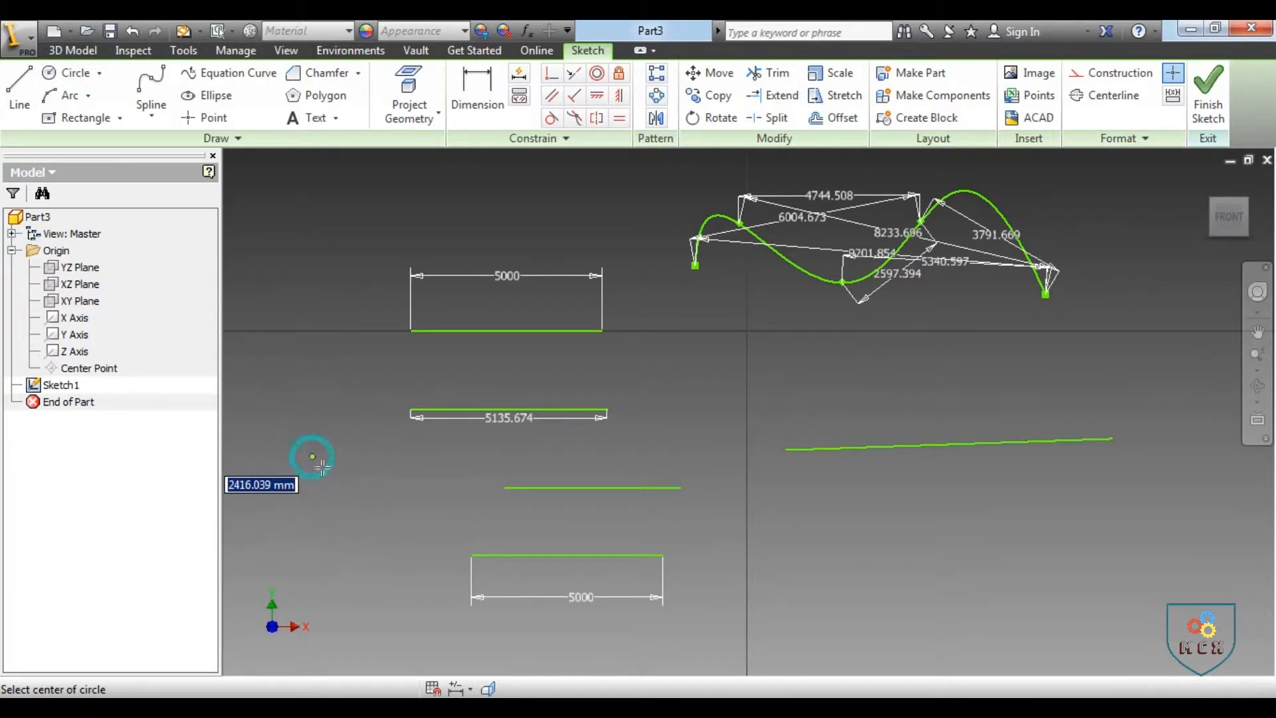
click(329, 461)
right_click(342, 411)
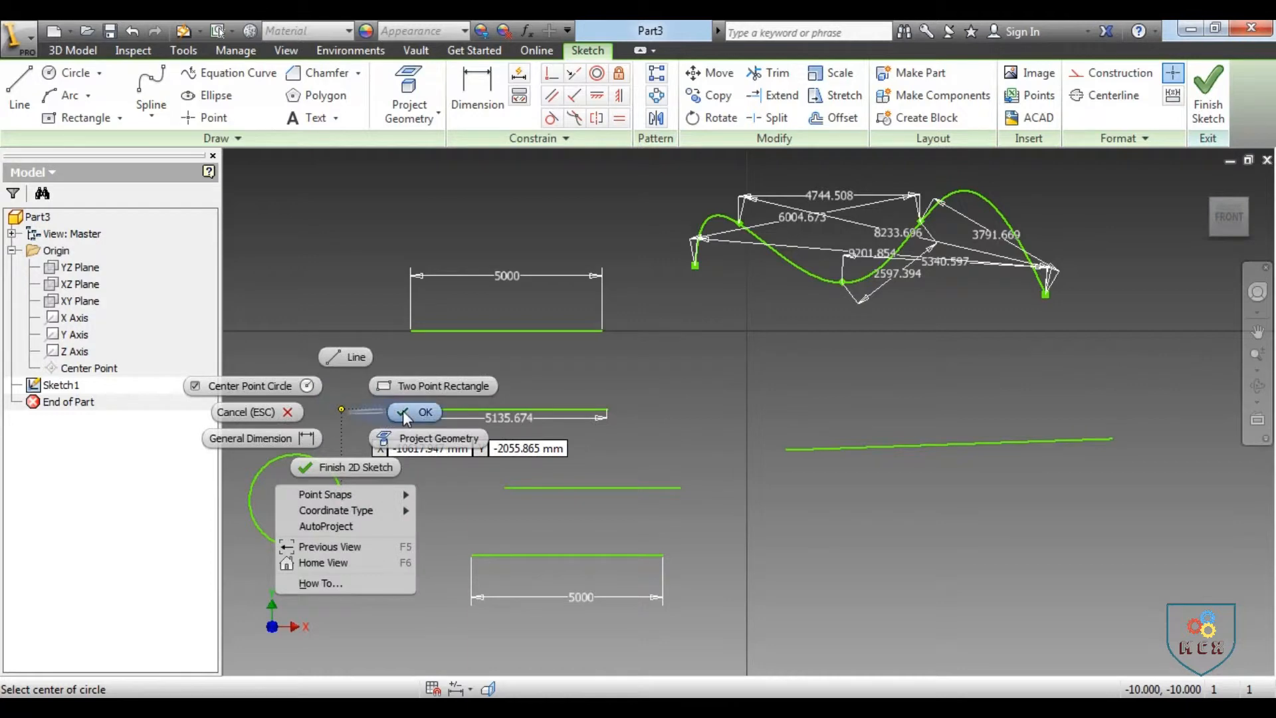
click(407, 414)
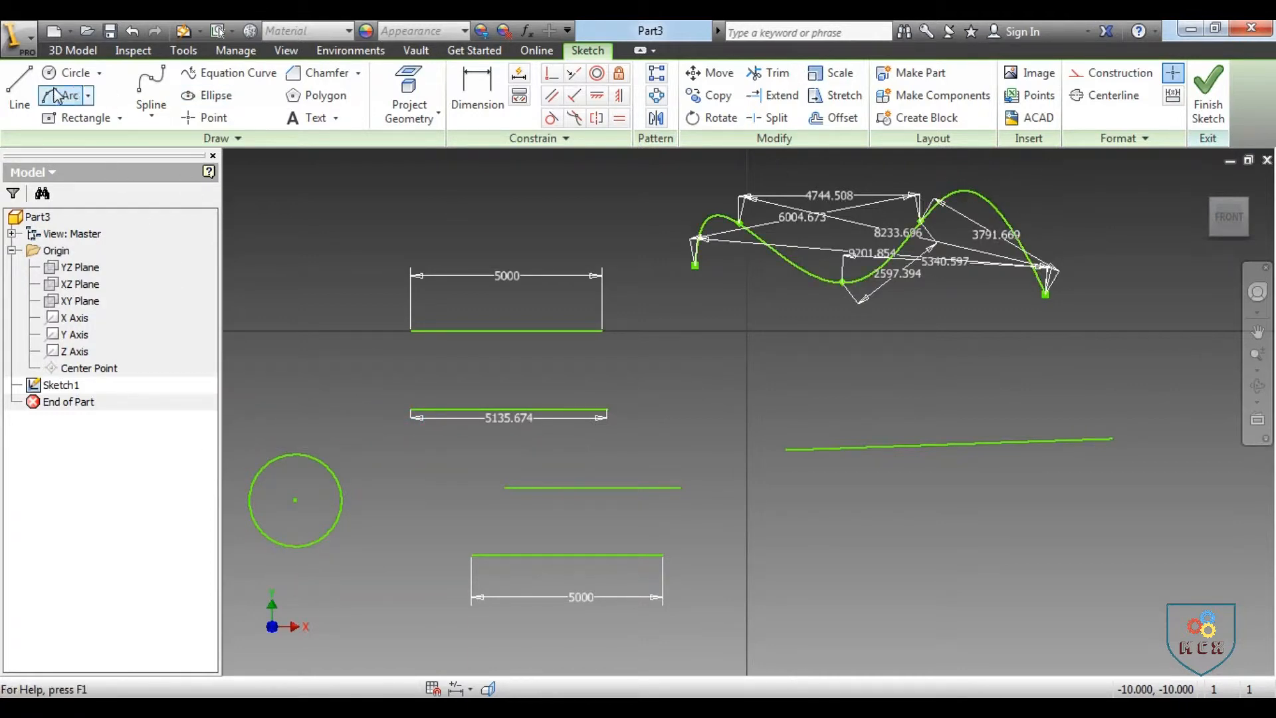
Sketch a line about 2671 mm long sloping down to the right at about 49°, just outside the circle's upper right side
click(19, 87)
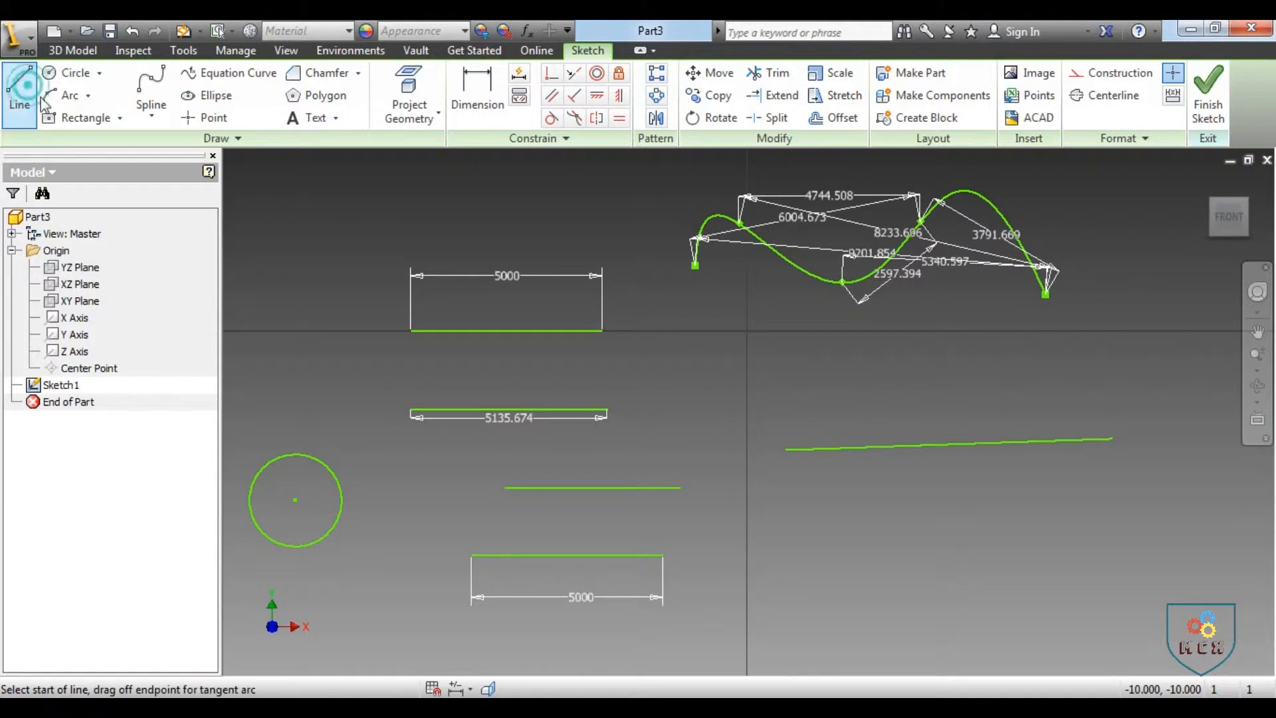
click(318, 422)
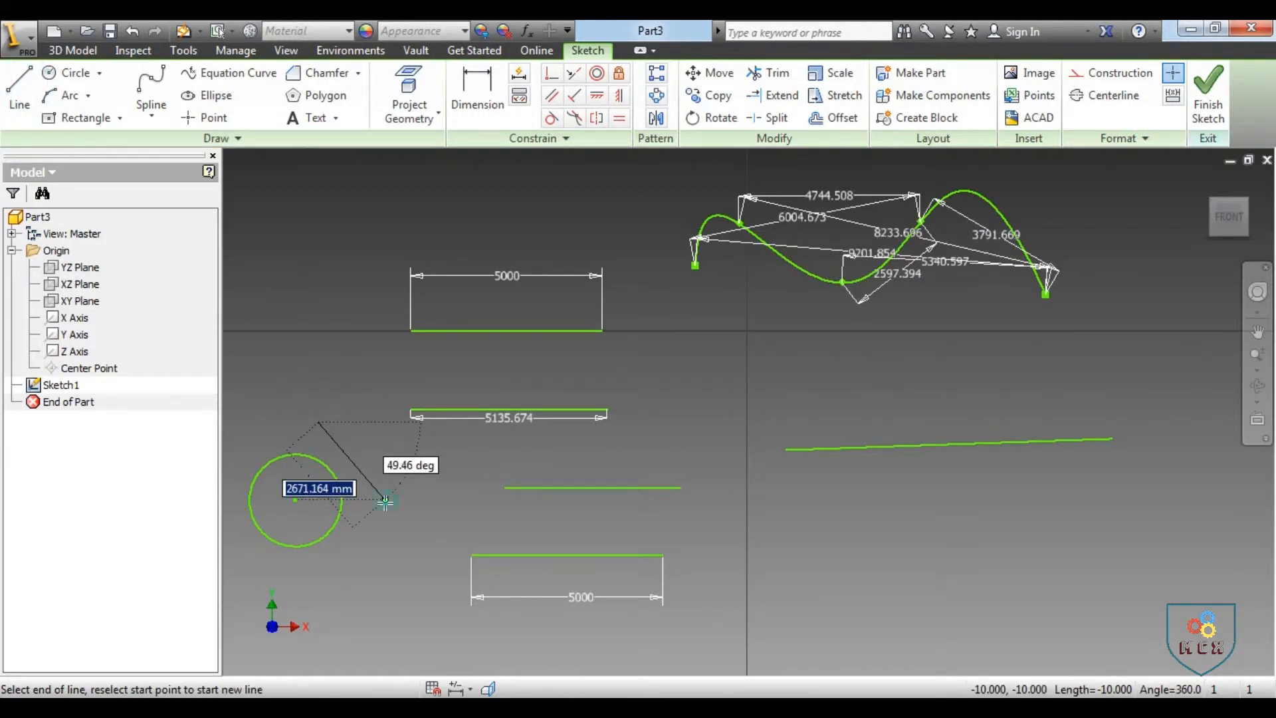
click(385, 502)
right_click(438, 506)
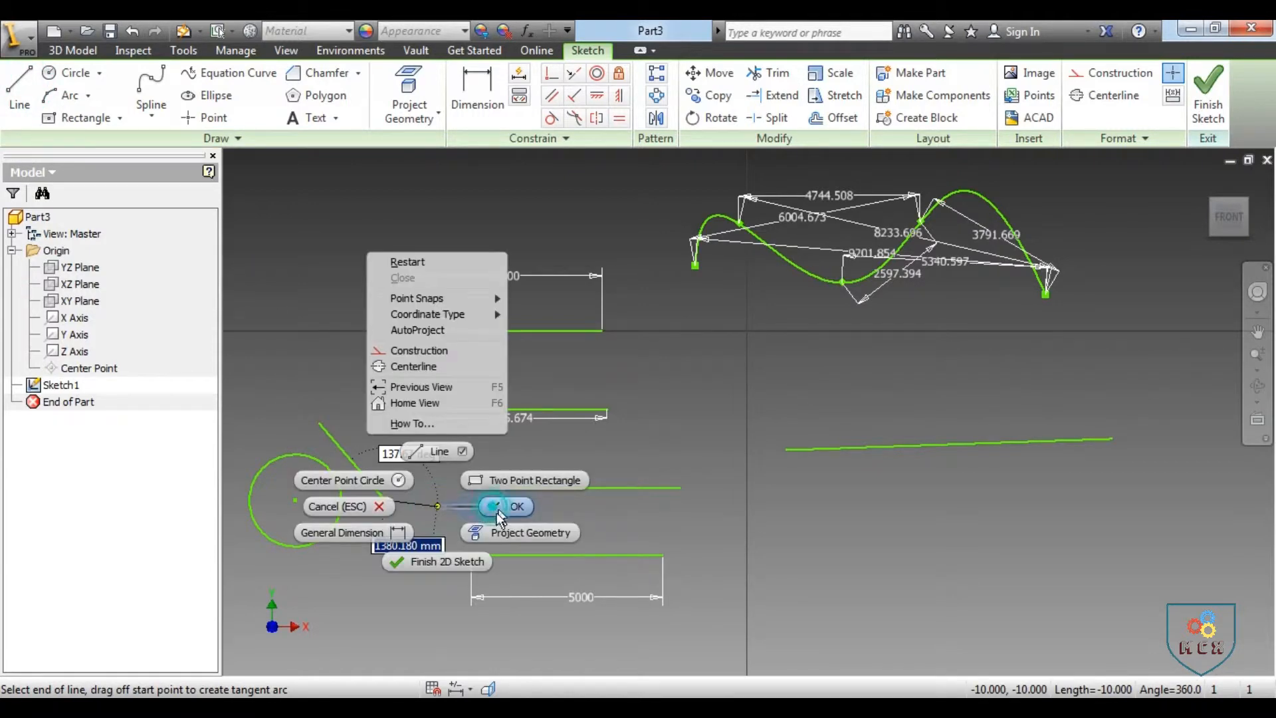
click(500, 511)
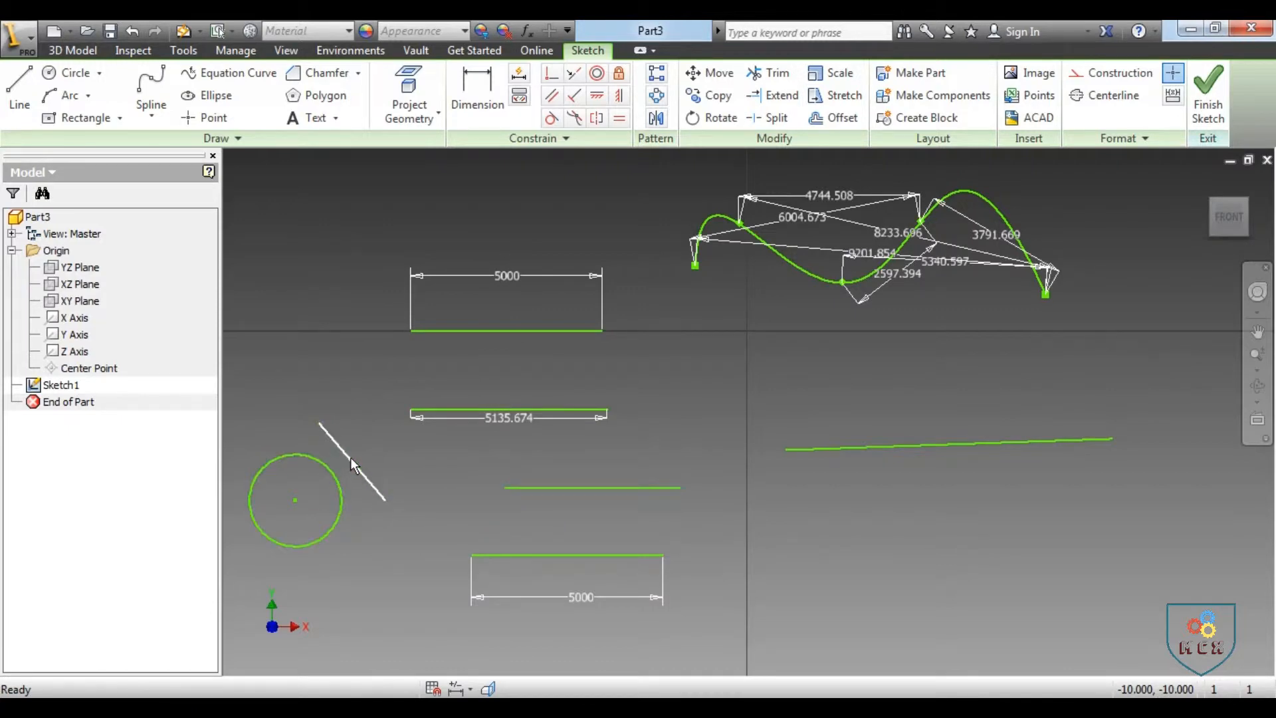
Apply a Tangent constraint between the sloping line and the circle beside it
scroll(345, 468, up, 3)
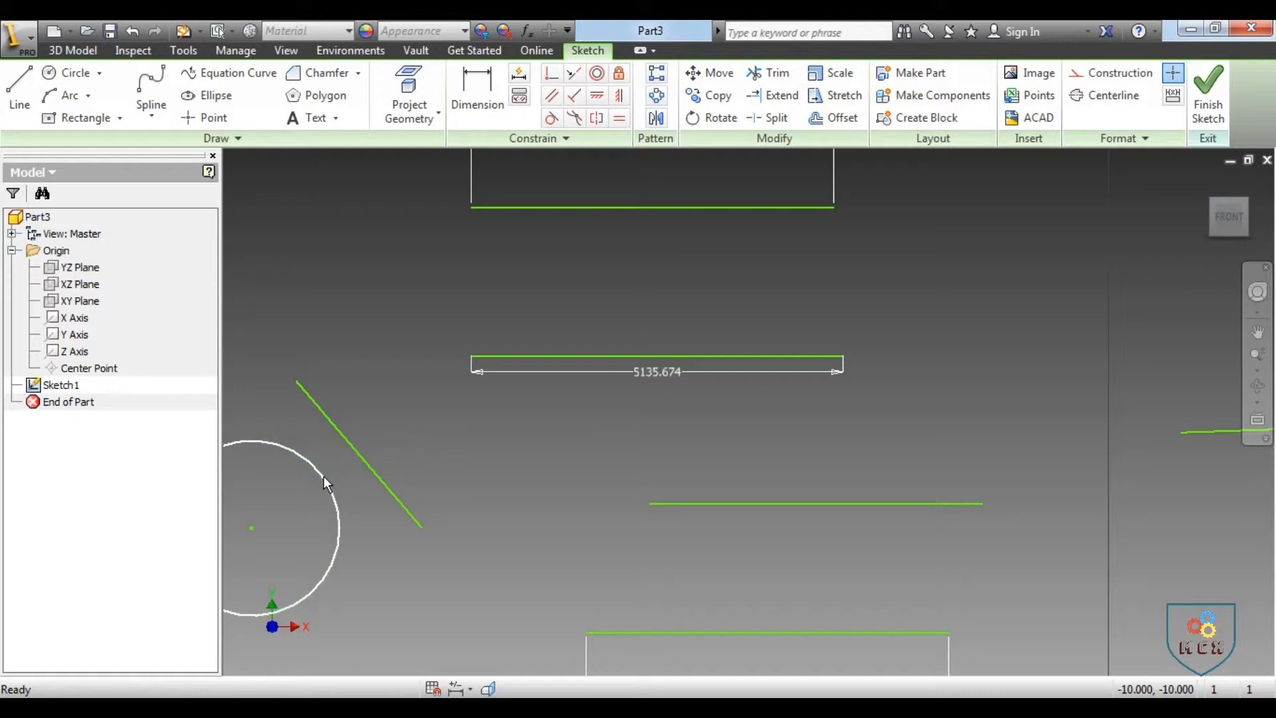
scroll(489, 421, down, 2)
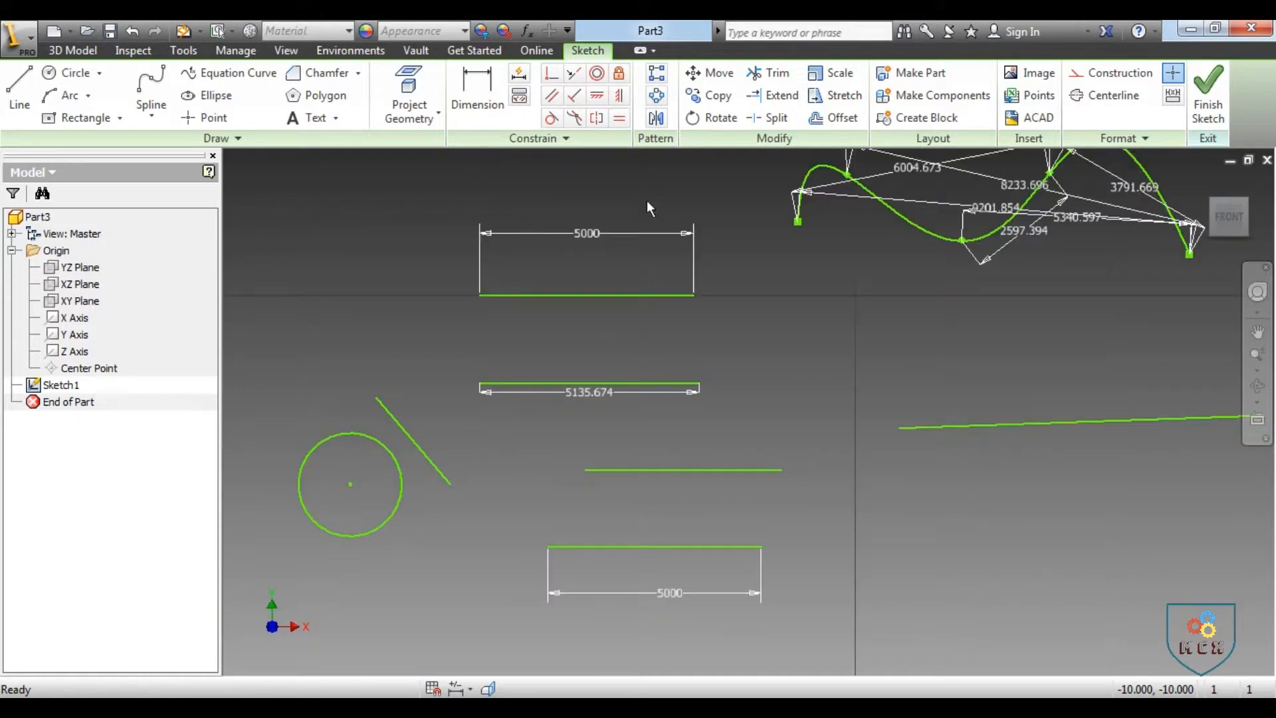
click(551, 119)
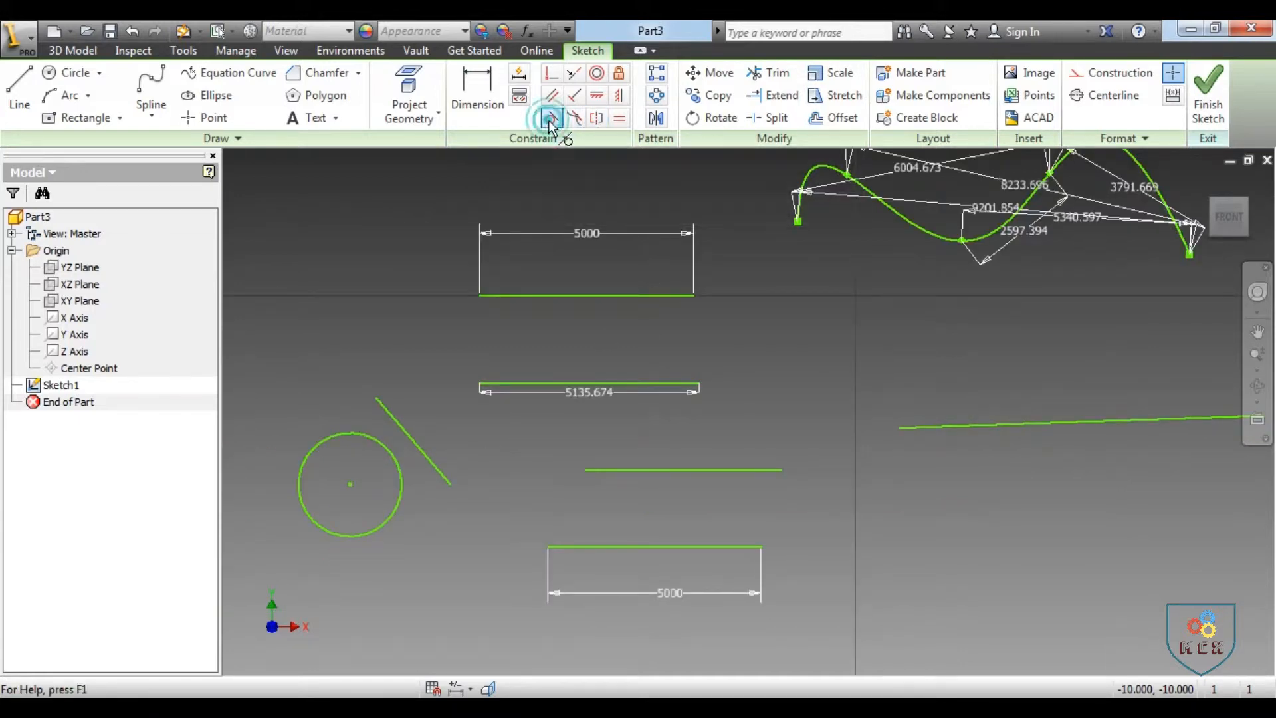
click(414, 446)
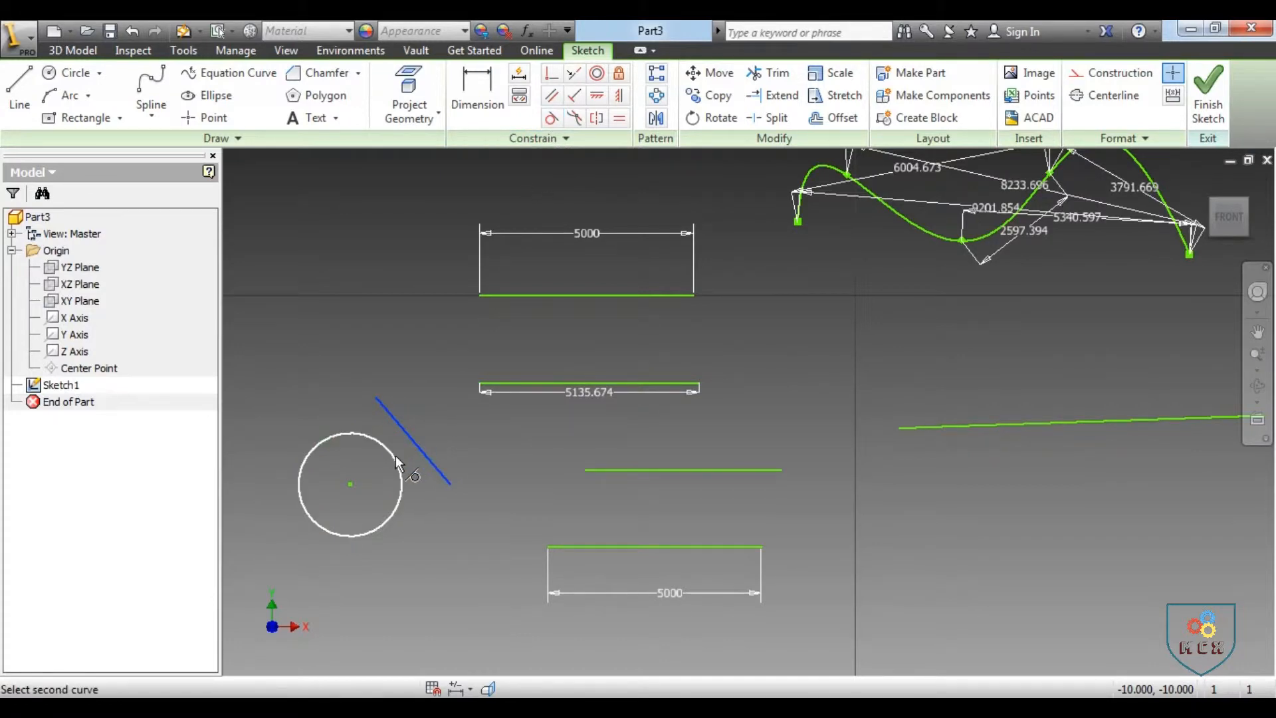
click(397, 464)
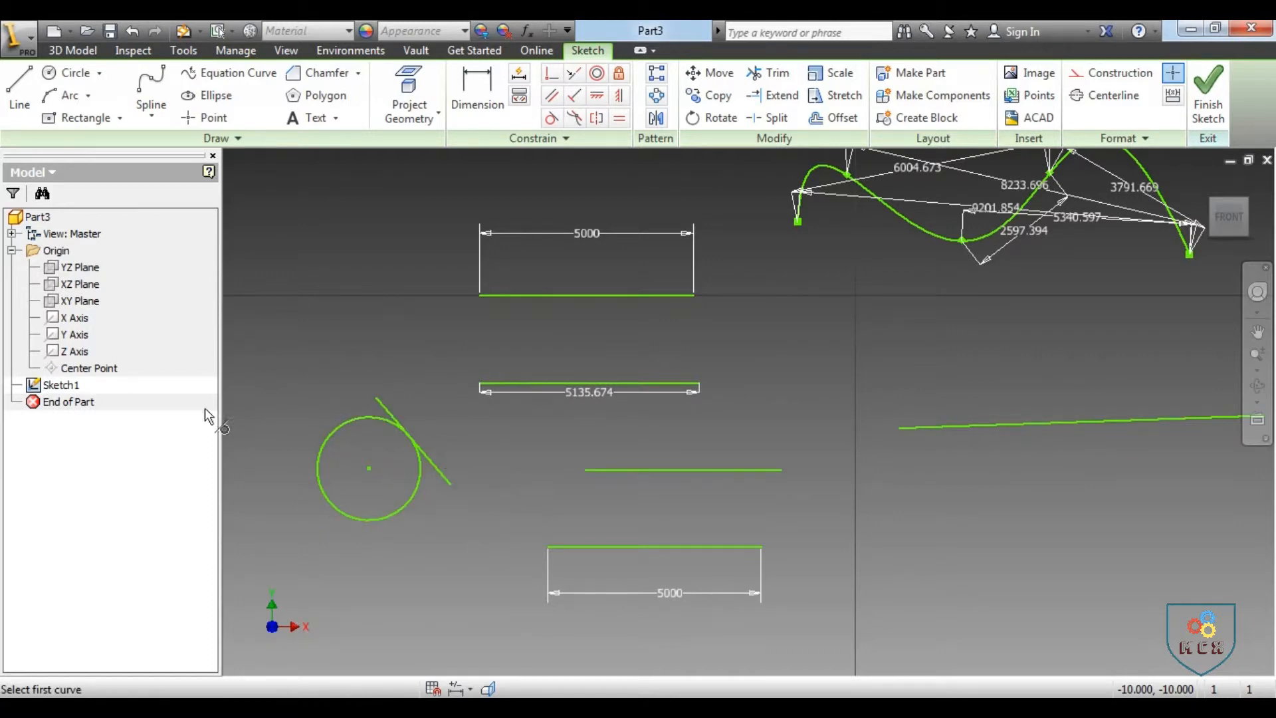
Sketch a horizontal line well below the joined inclined lines, right of the vertical axis
scroll(311, 377, down, 3)
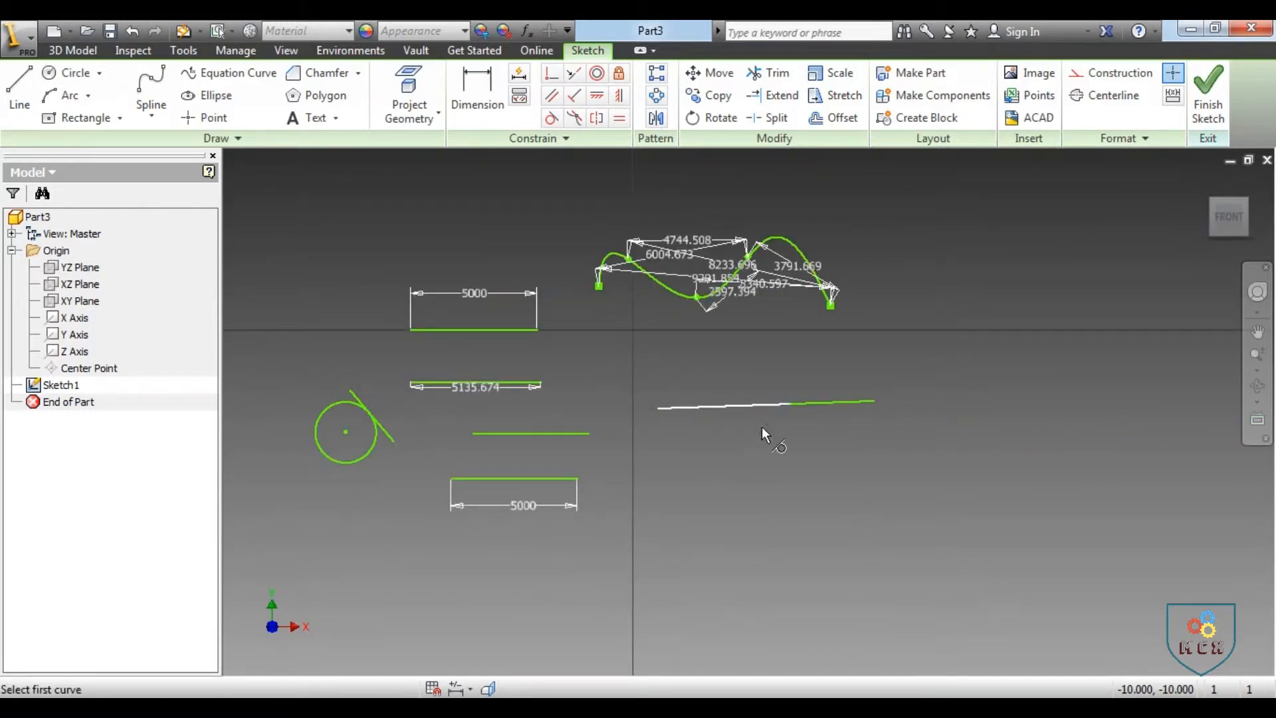
scroll(899, 482, up, 3)
scroll(907, 457, down, 3)
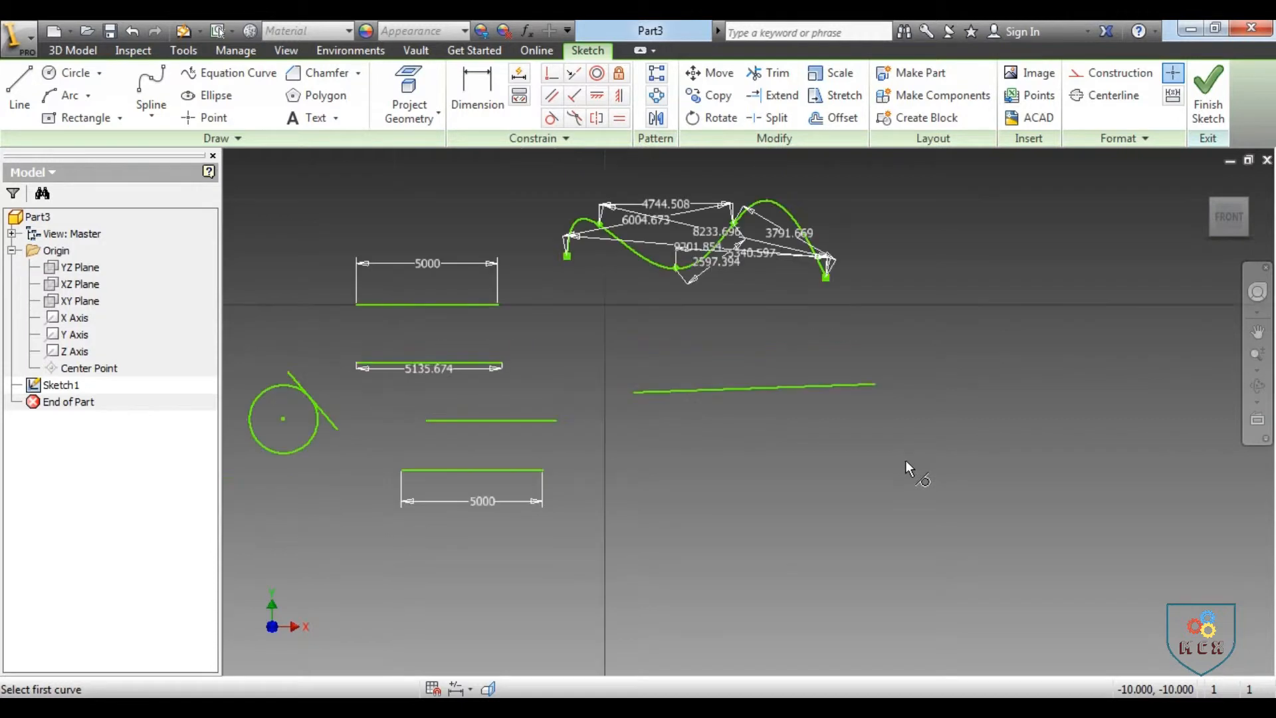
click(575, 99)
click(20, 83)
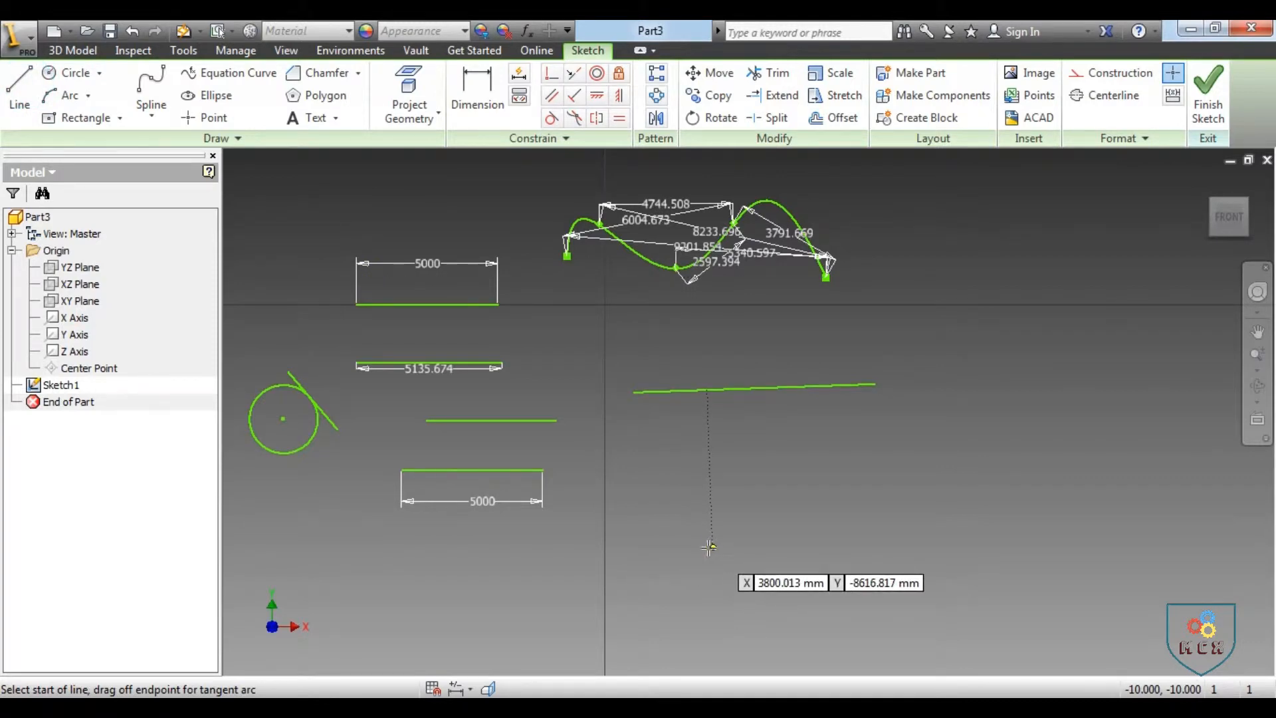
click(708, 575)
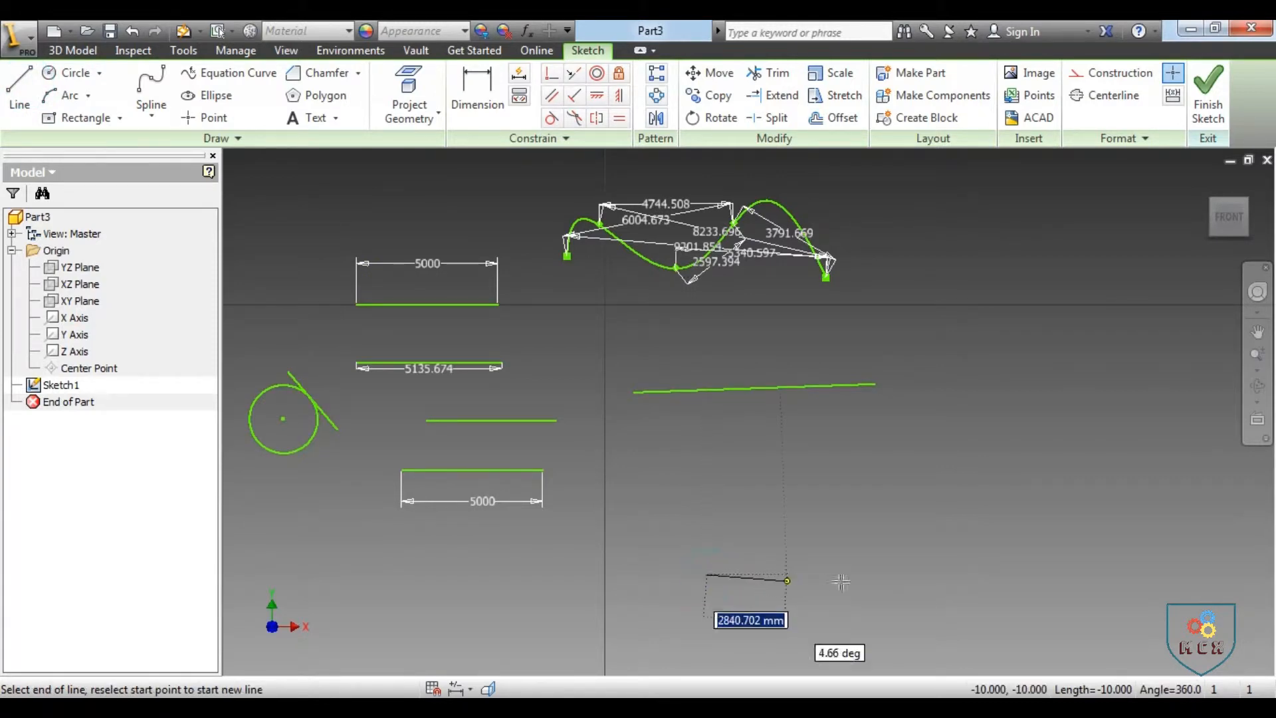
click(911, 571)
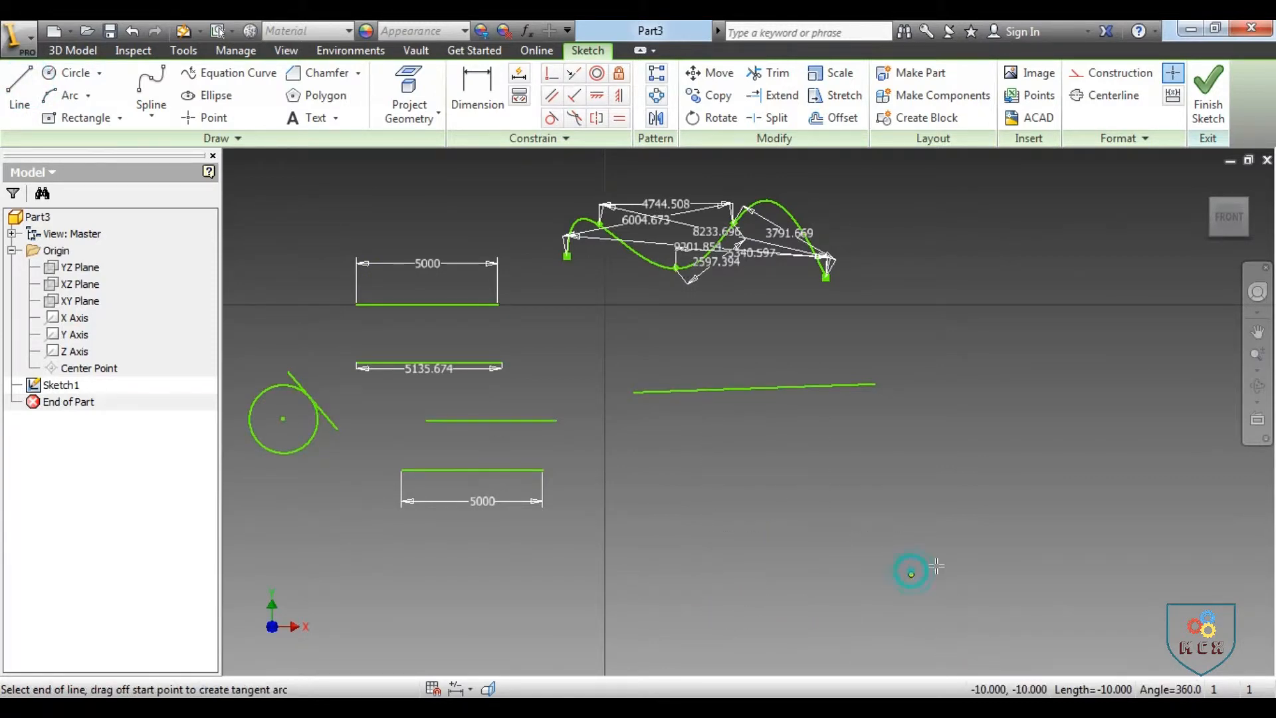
right_click(970, 532)
click(1024, 535)
Sketch an inclined line rising to the right from near the middle of the new horizontal line
click(19, 87)
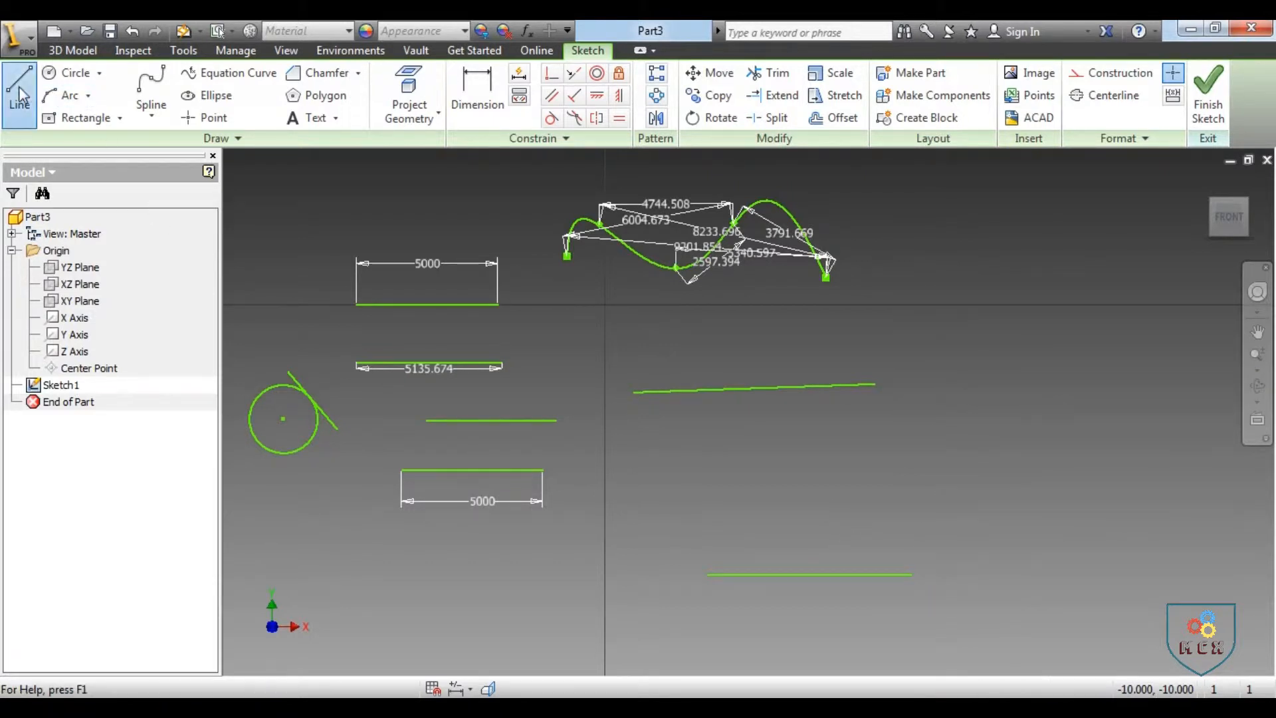
click(808, 575)
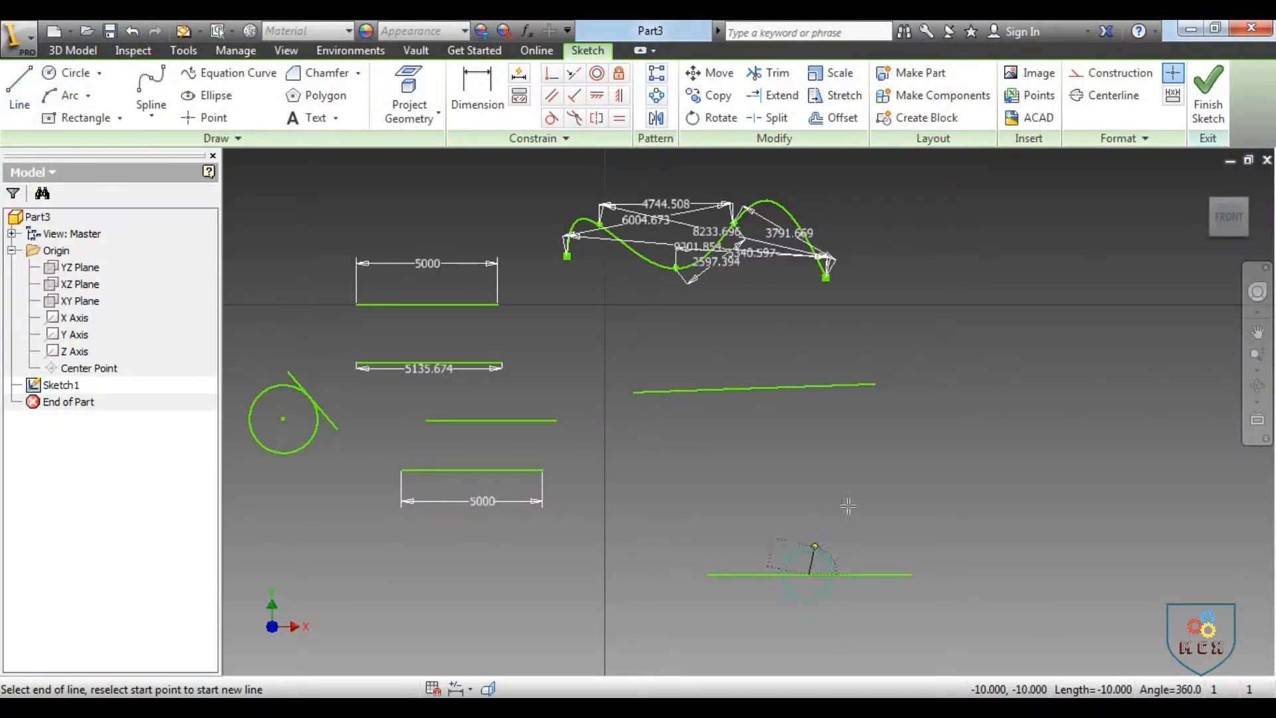
click(886, 478)
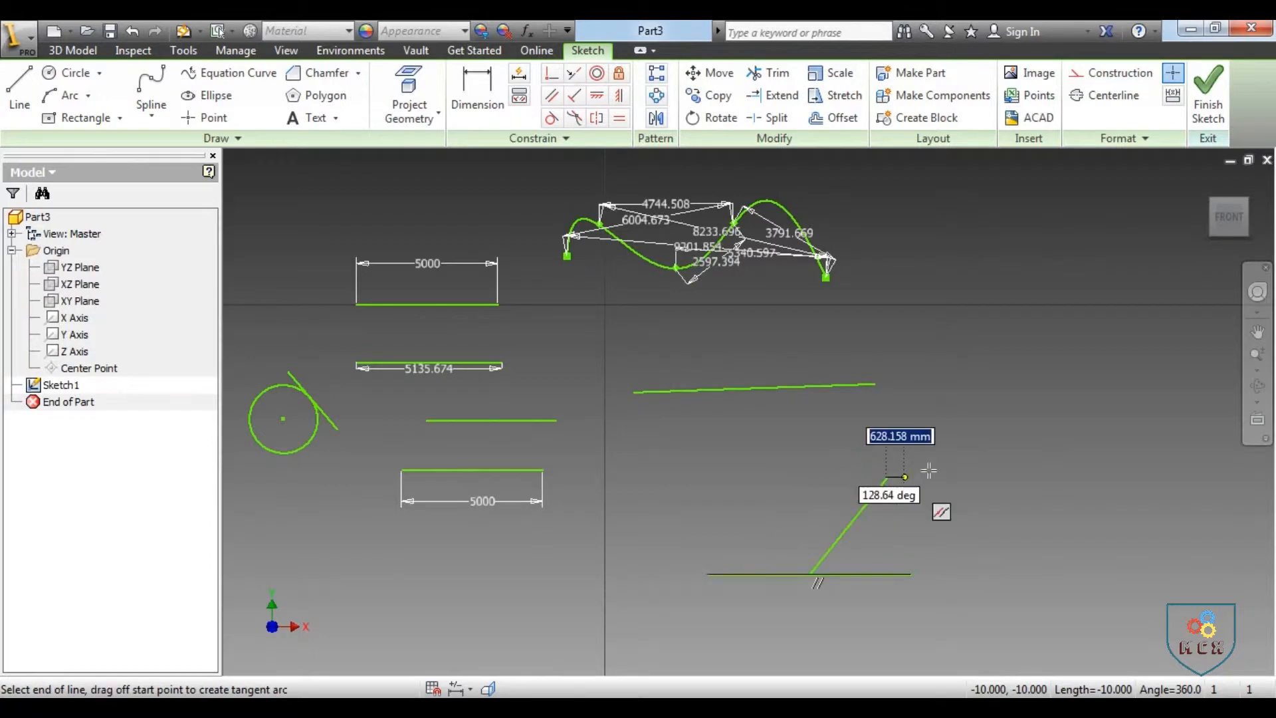
right_click(929, 470)
click(994, 472)
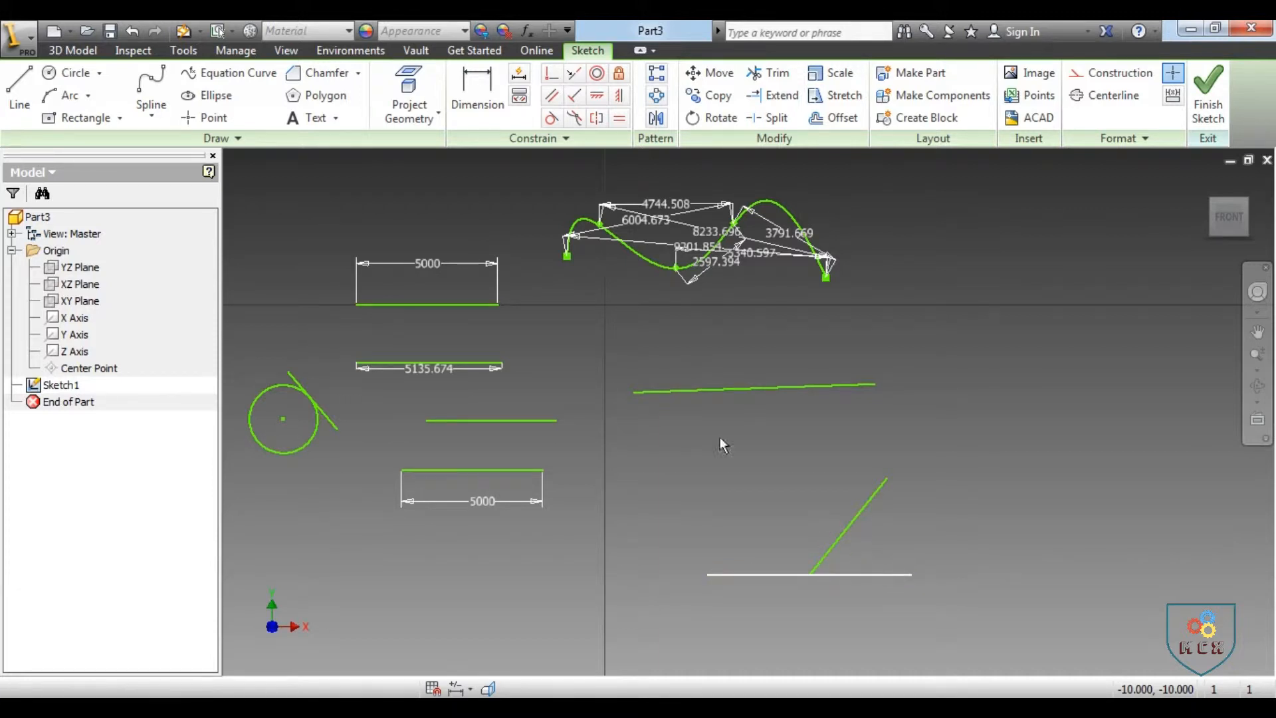
Dimension the angle between the inclined line and the horizontal line it rises from, and set it to 90°
click(479, 95)
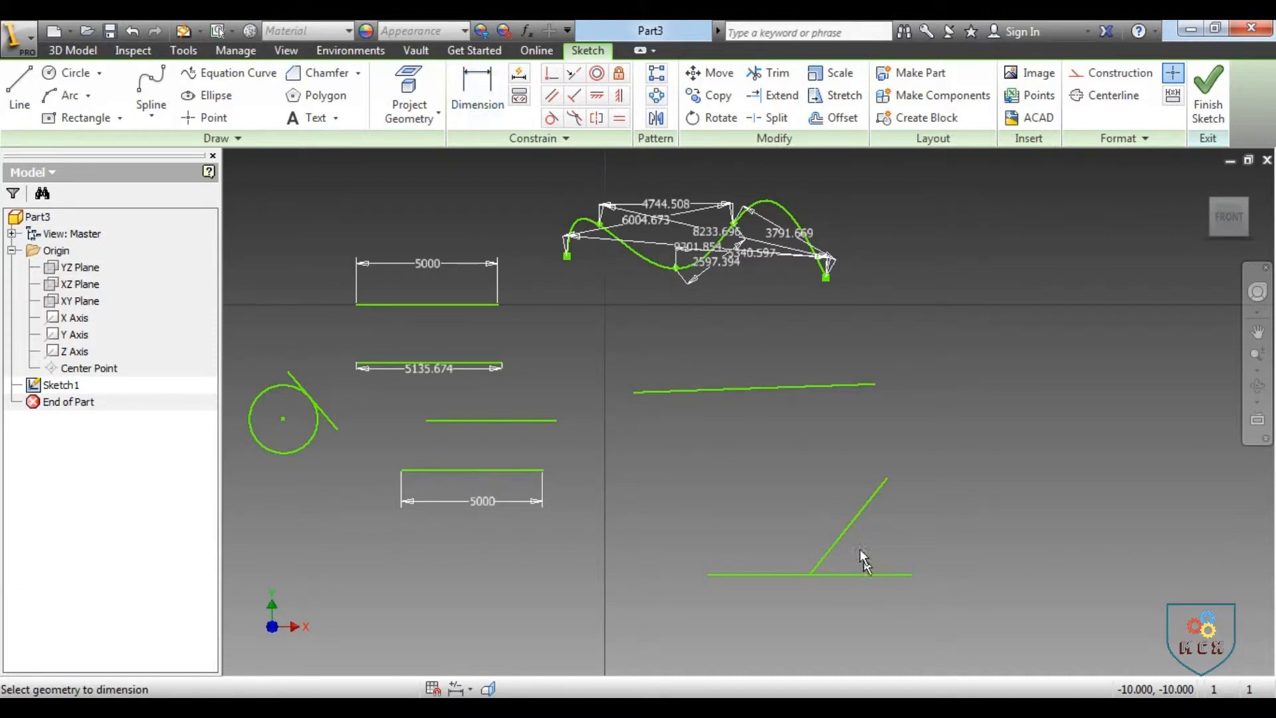
click(854, 520)
click(870, 574)
click(874, 547)
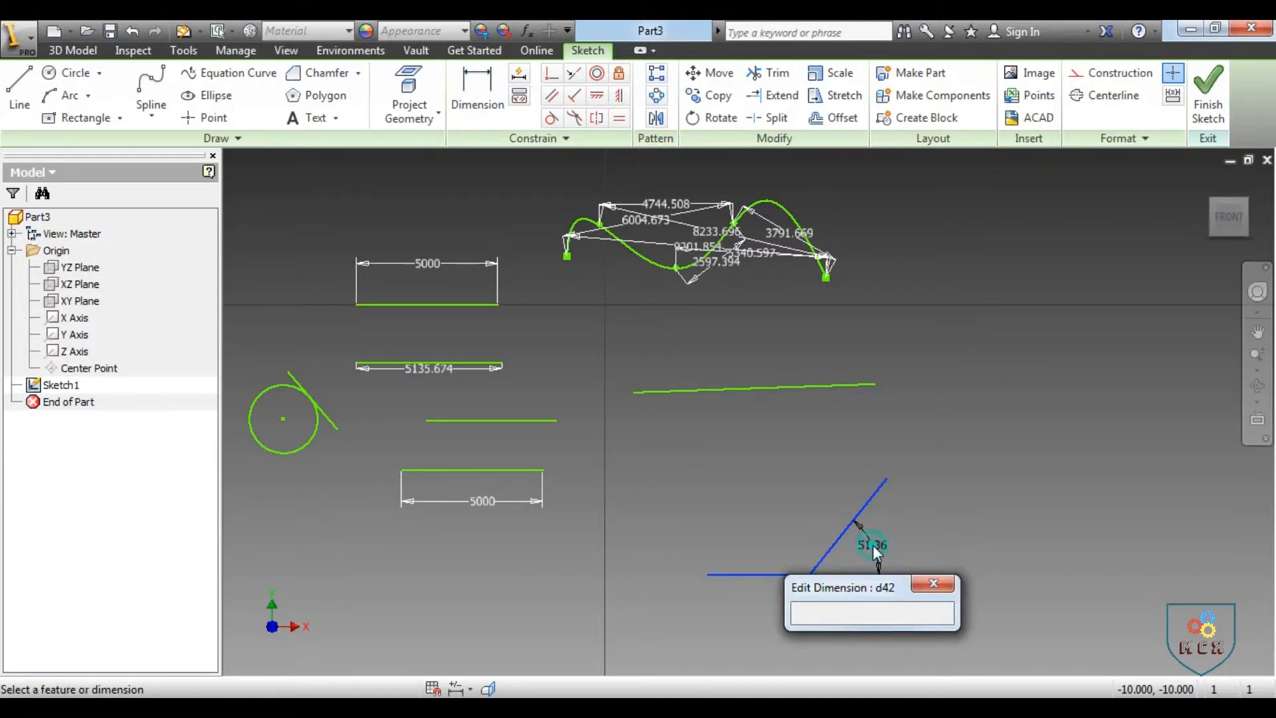
text(90)
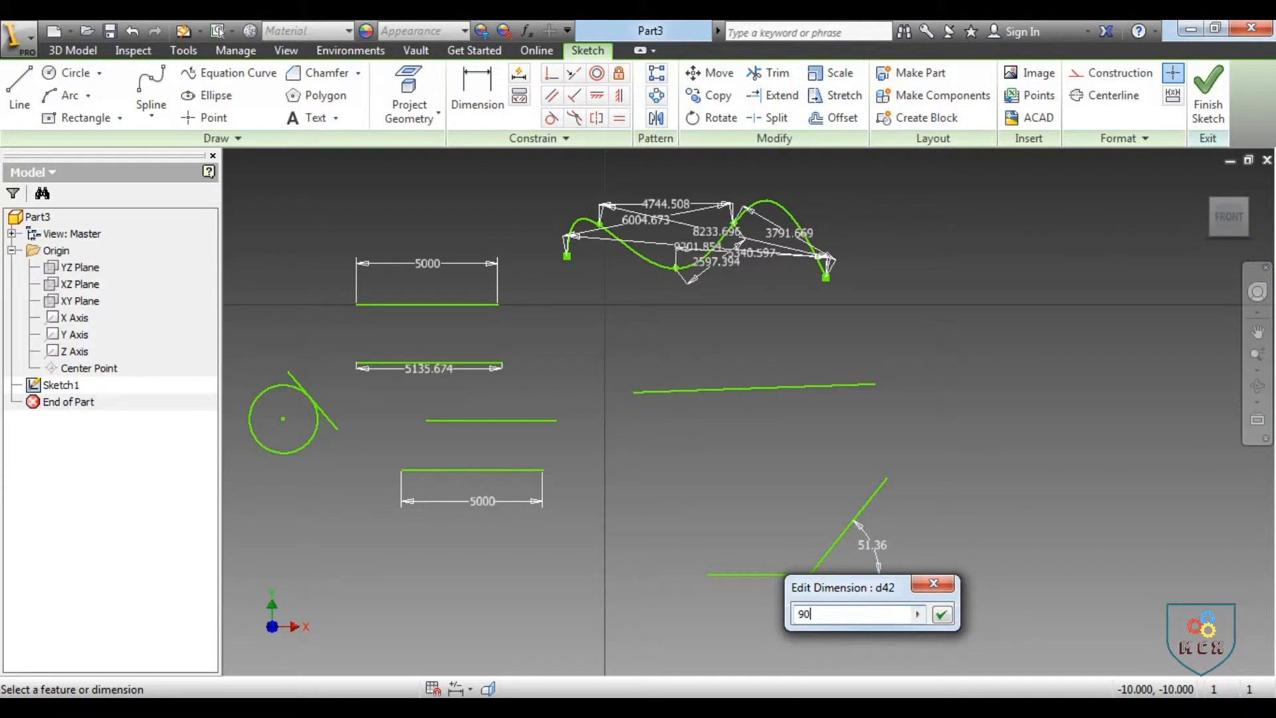
key(Return)
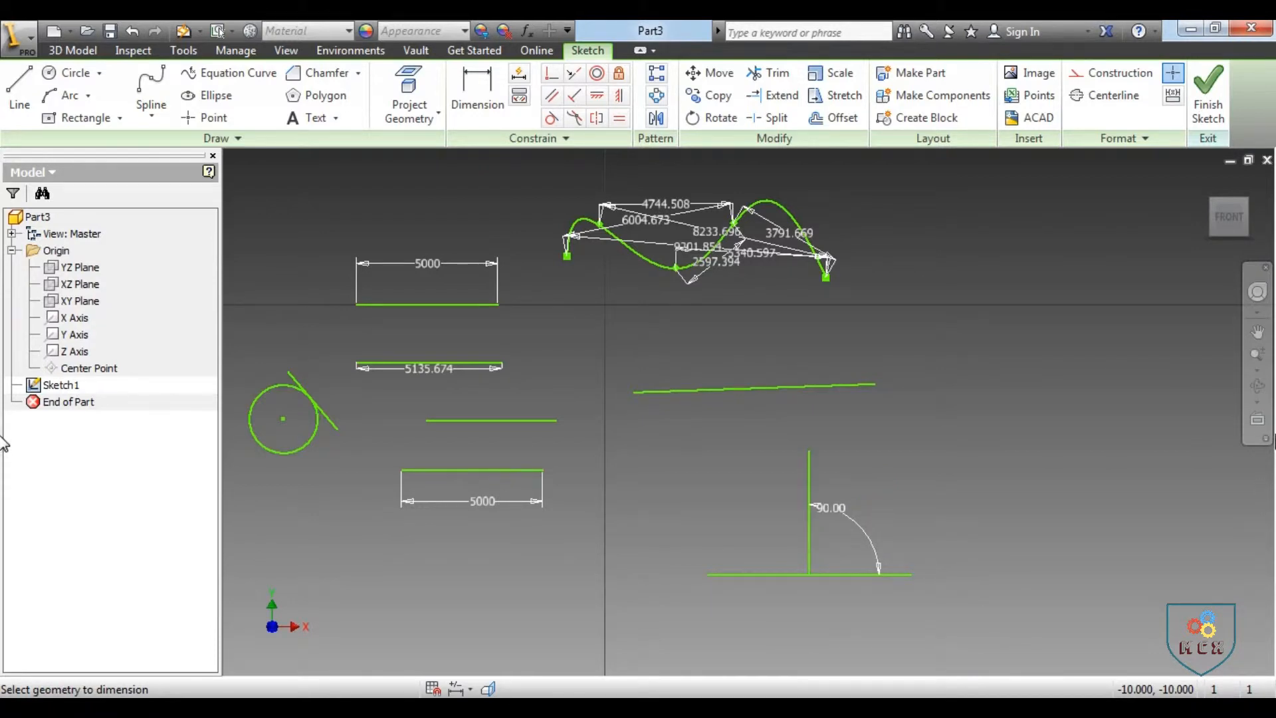
Undo the angle edit and the angular dimension between the inclined and horizontal lines
key(ctrl+z)
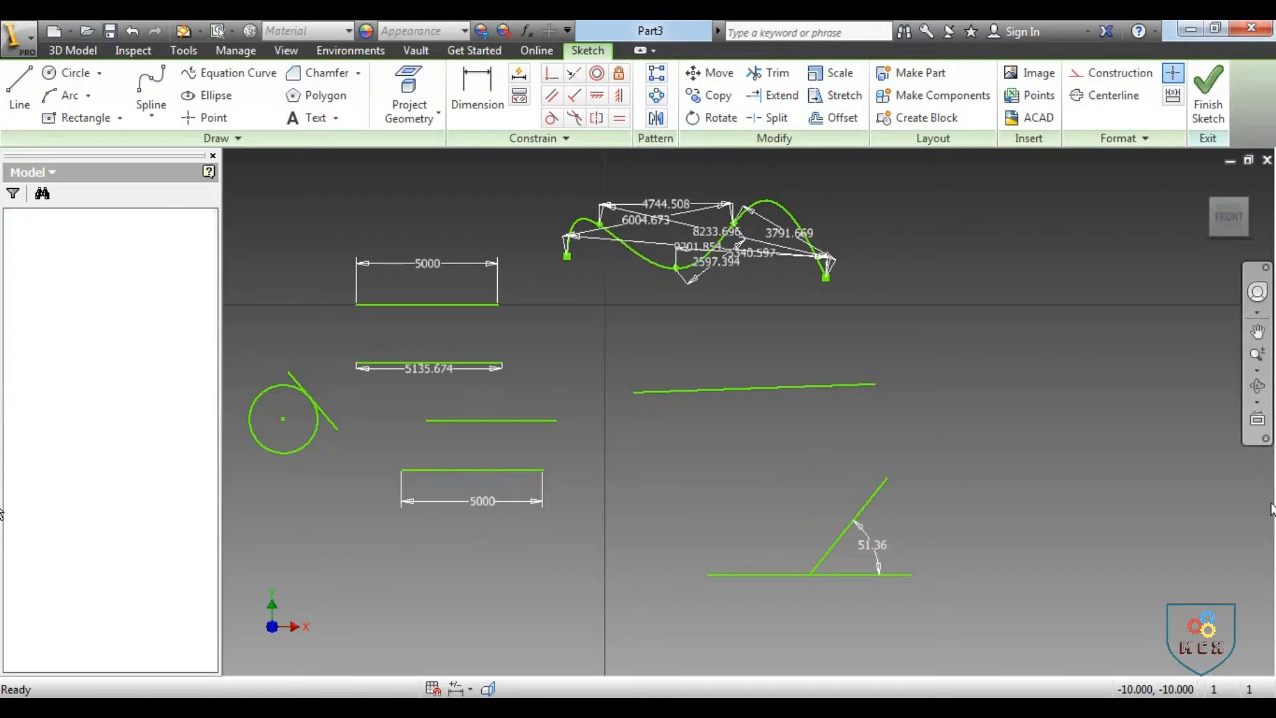
key(ctrl+z)
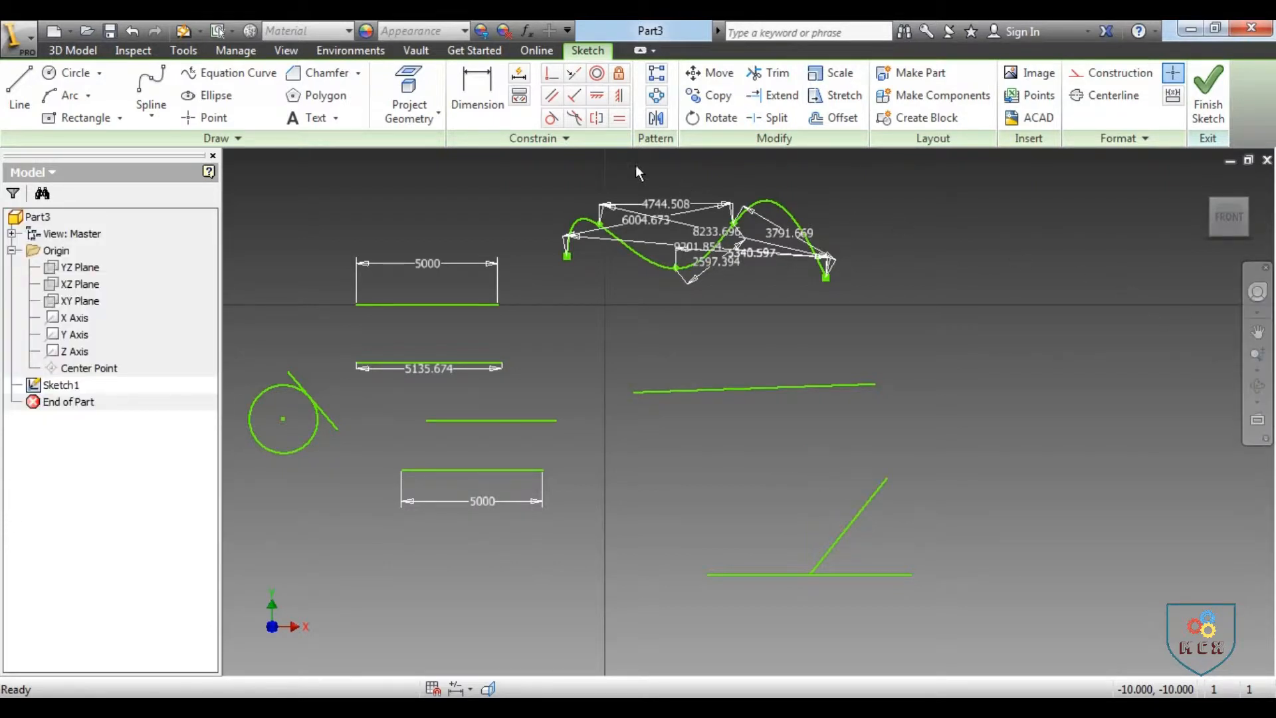
Apply a Perpendicular constraint between the lower horizontal line and the inclined line rising from it
click(575, 99)
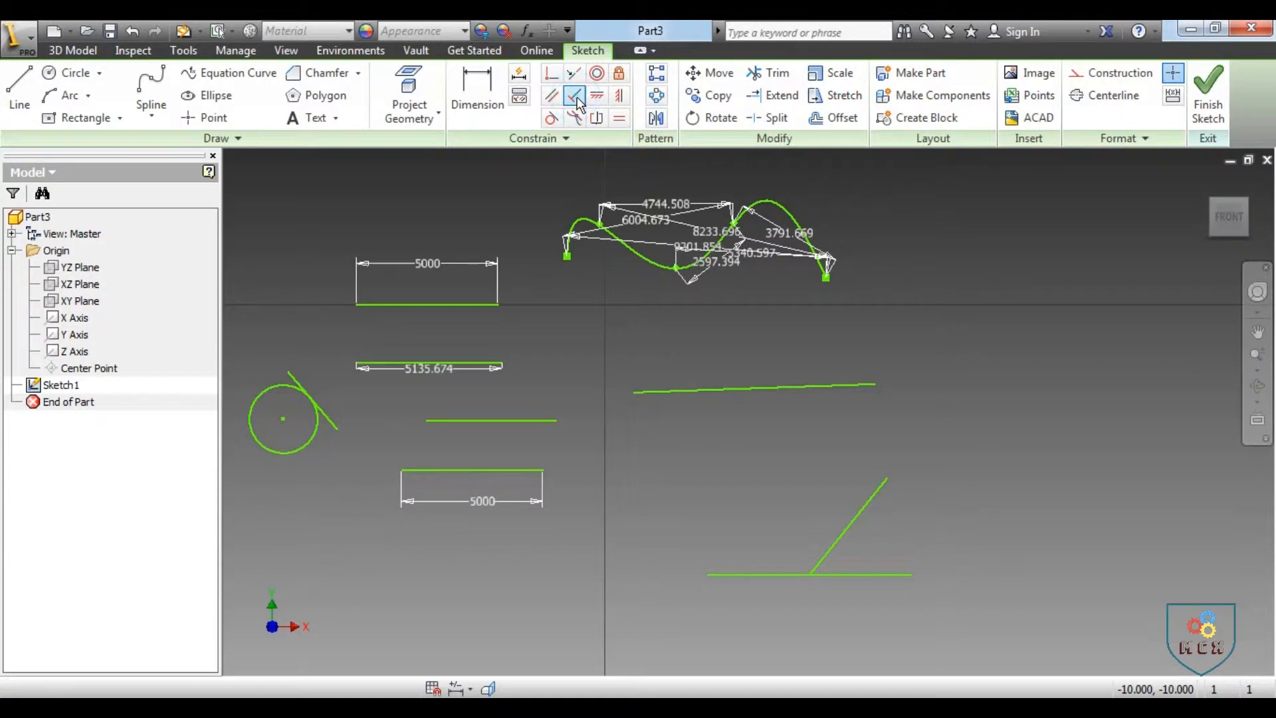
click(863, 573)
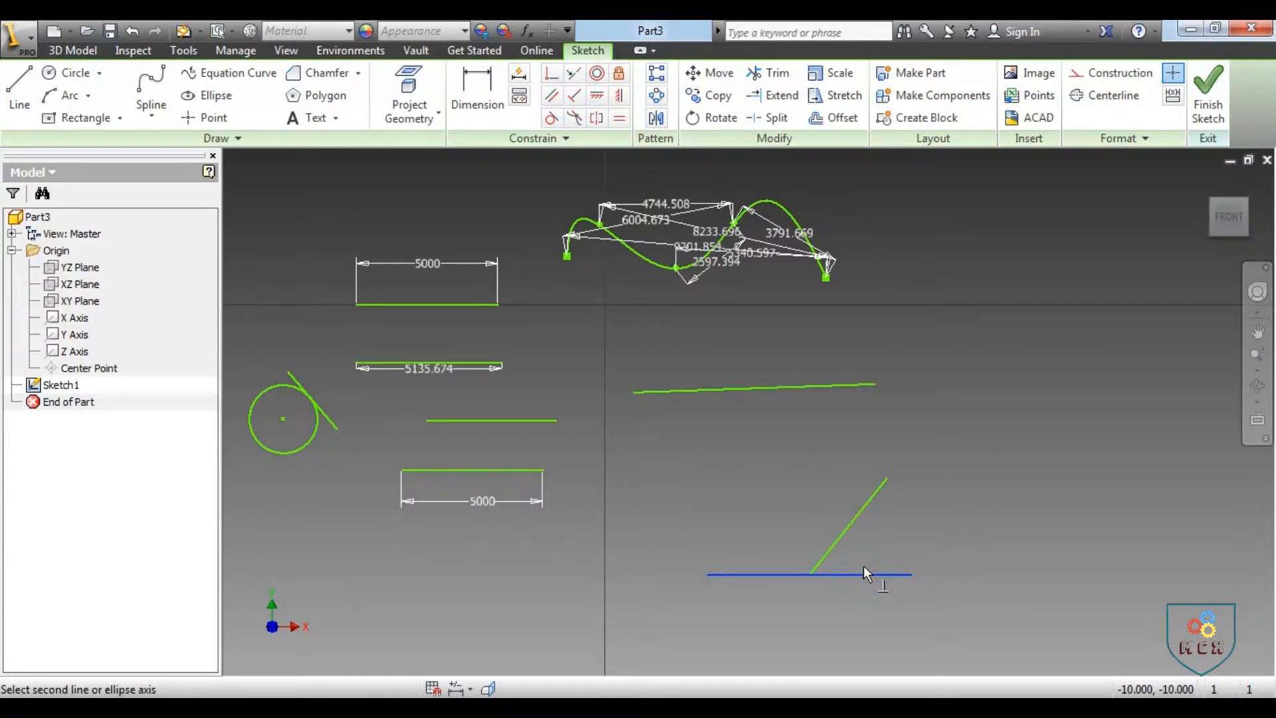
click(861, 514)
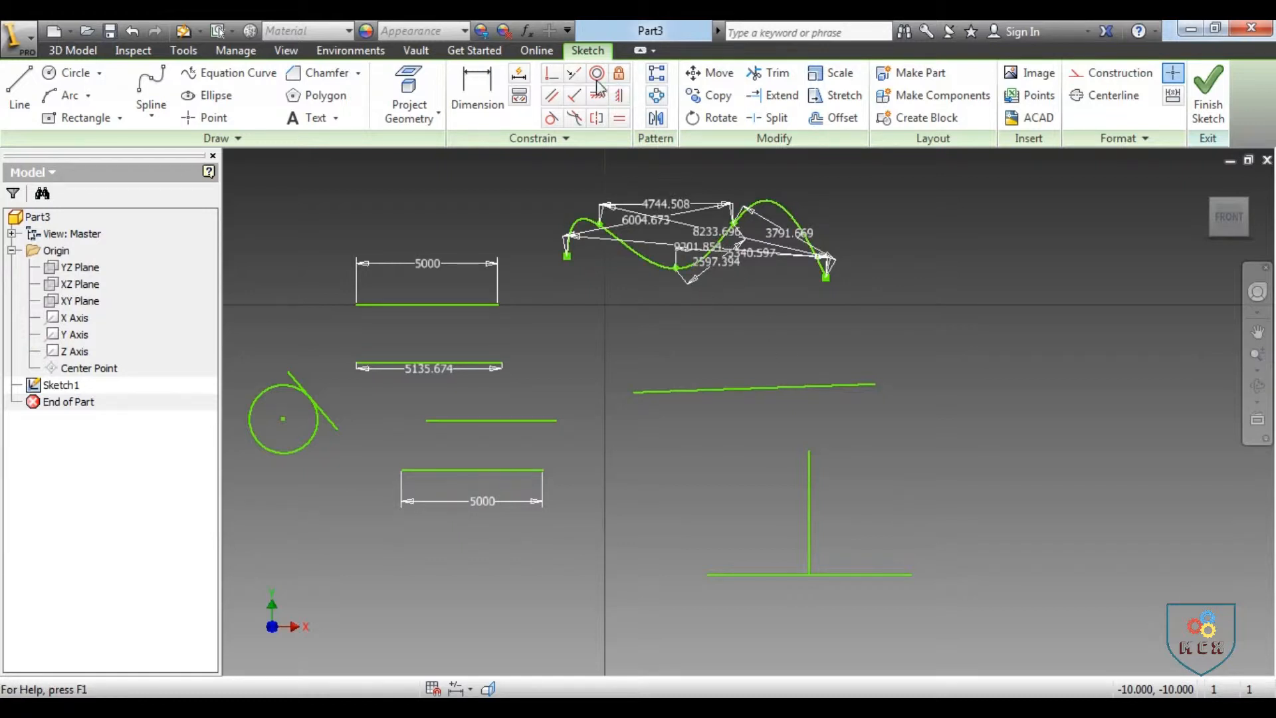
Sketch two overlapping center-point circles right of the perpendicular lines, the second slightly larger with its center offset to the right
click(69, 73)
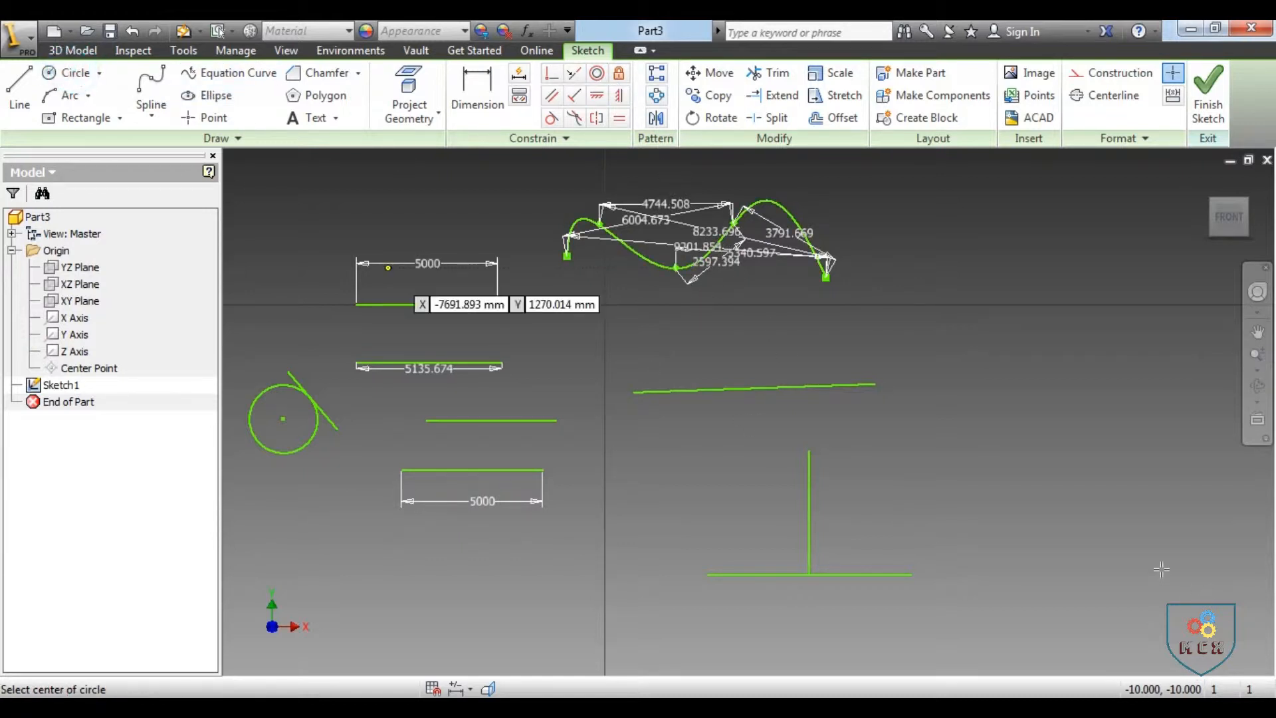
click(966, 470)
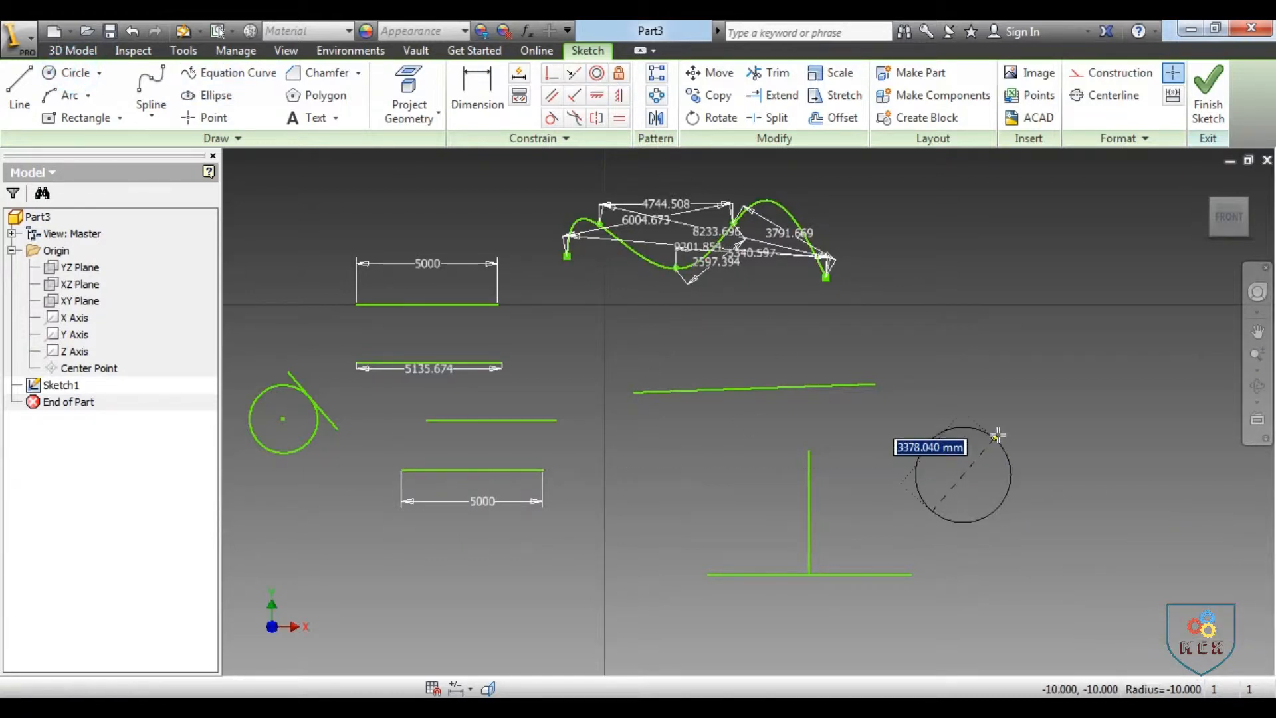
click(999, 434)
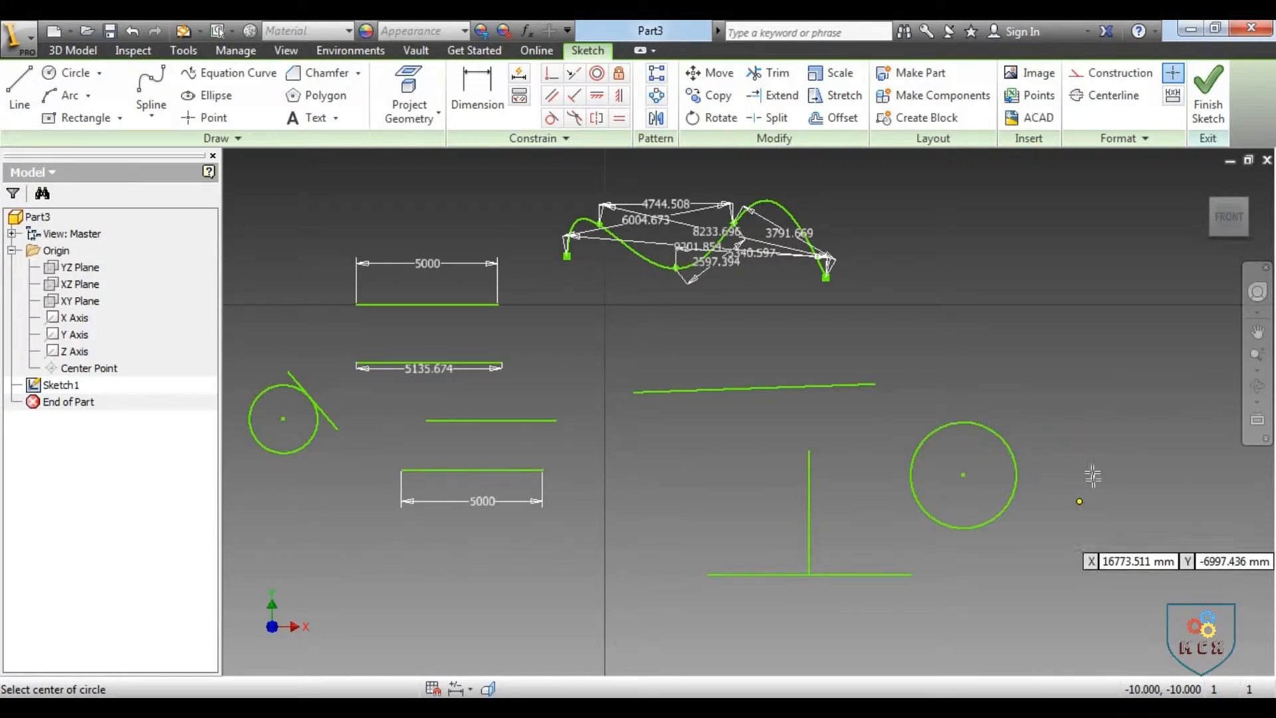
click(989, 475)
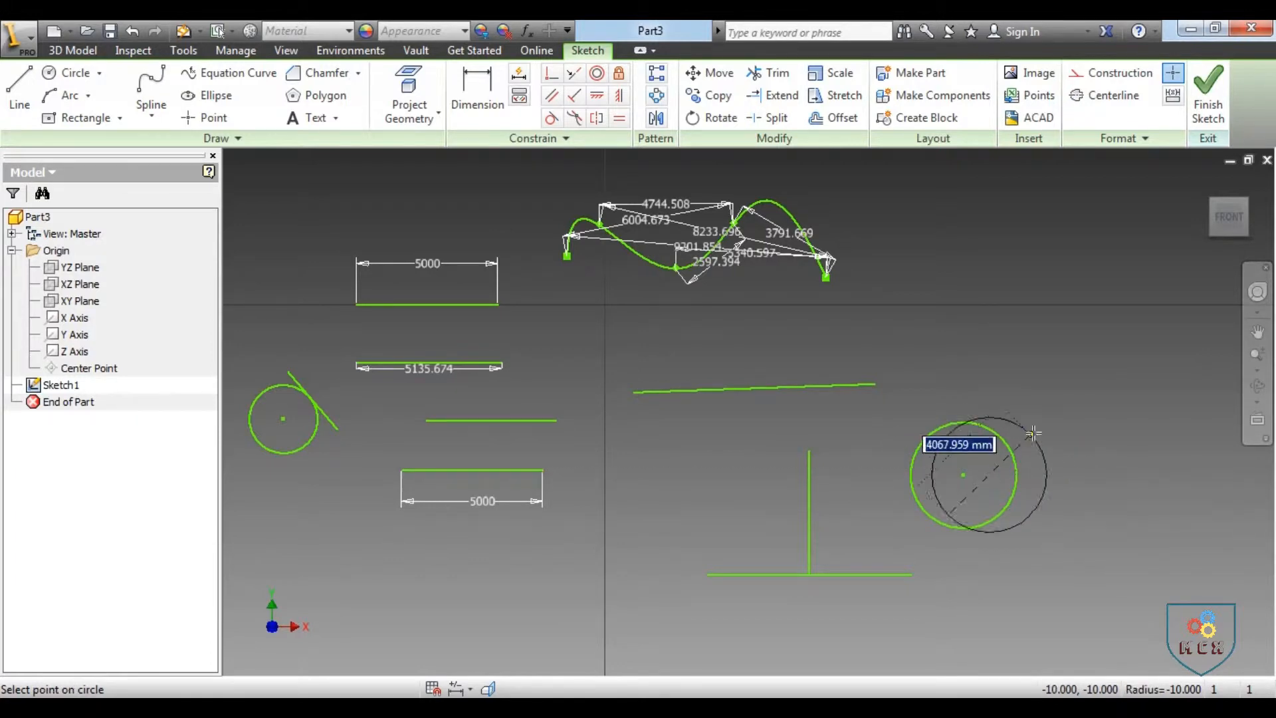
click(1040, 430)
right_click(1080, 400)
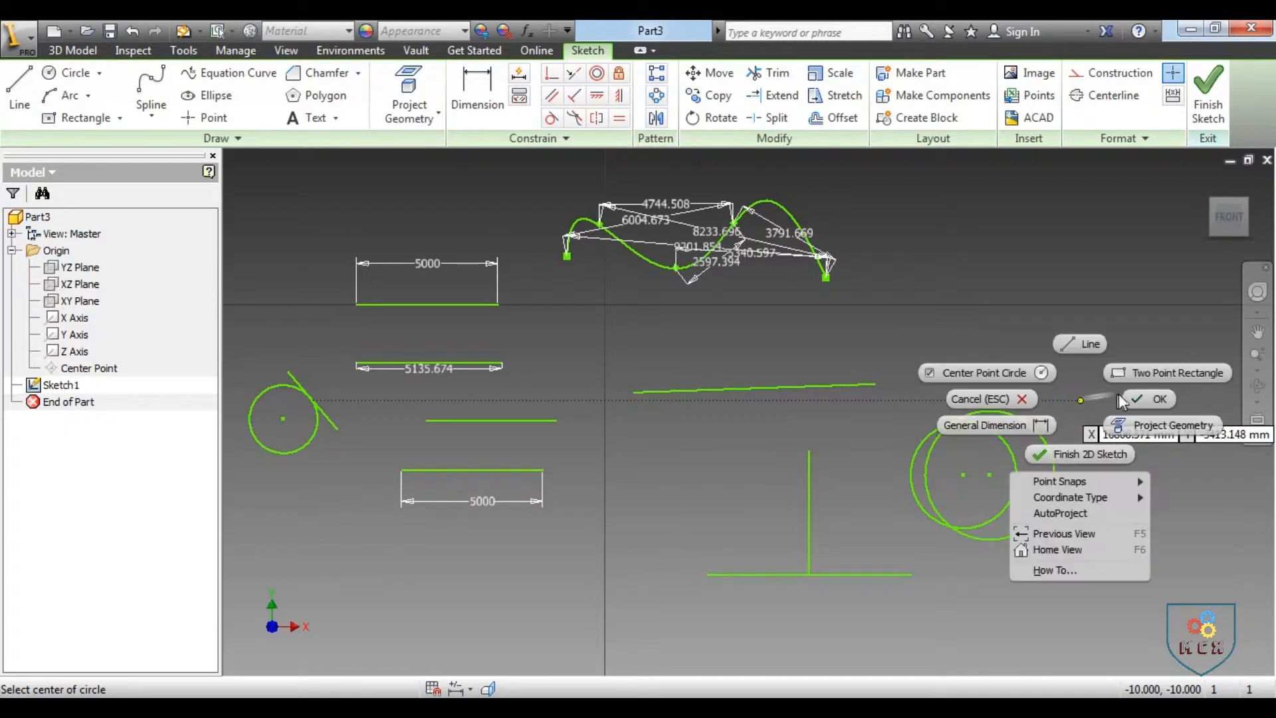
click(1132, 400)
Apply a Concentric constraint between the two overlapping circles, selecting the smaller circle first
scroll(988, 507, down, 3)
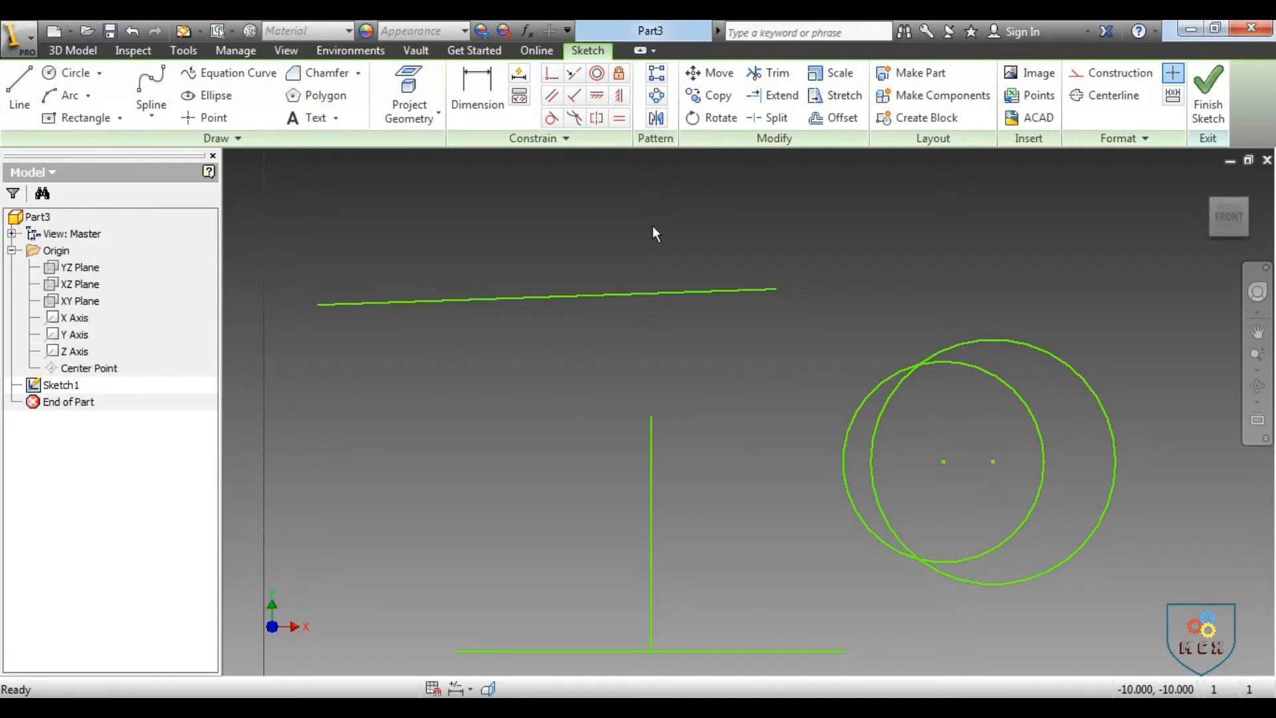
click(597, 74)
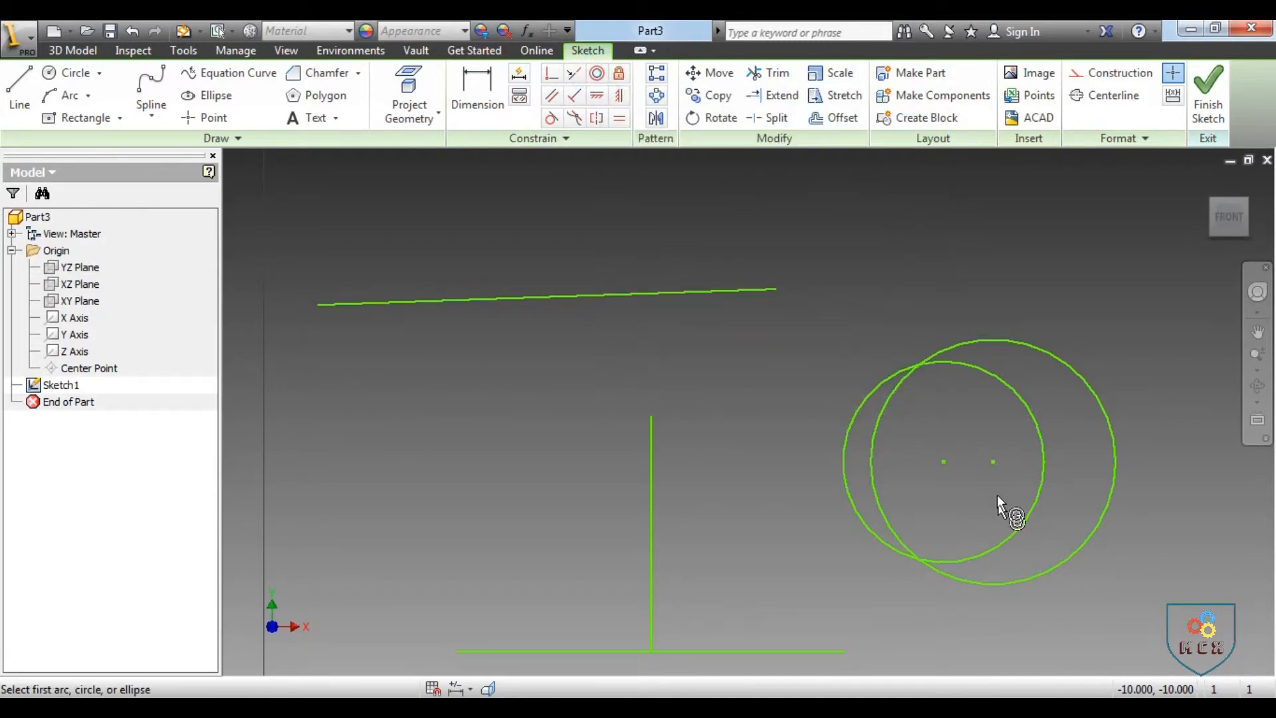
click(989, 374)
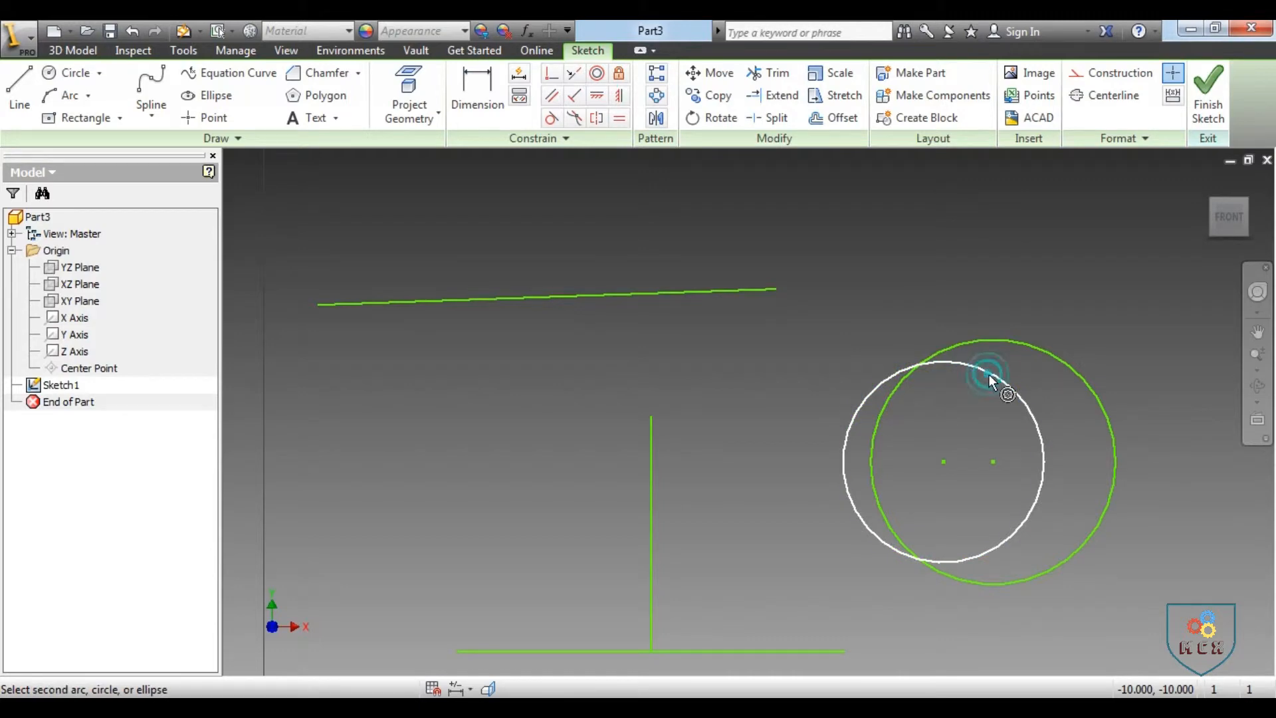
click(1021, 344)
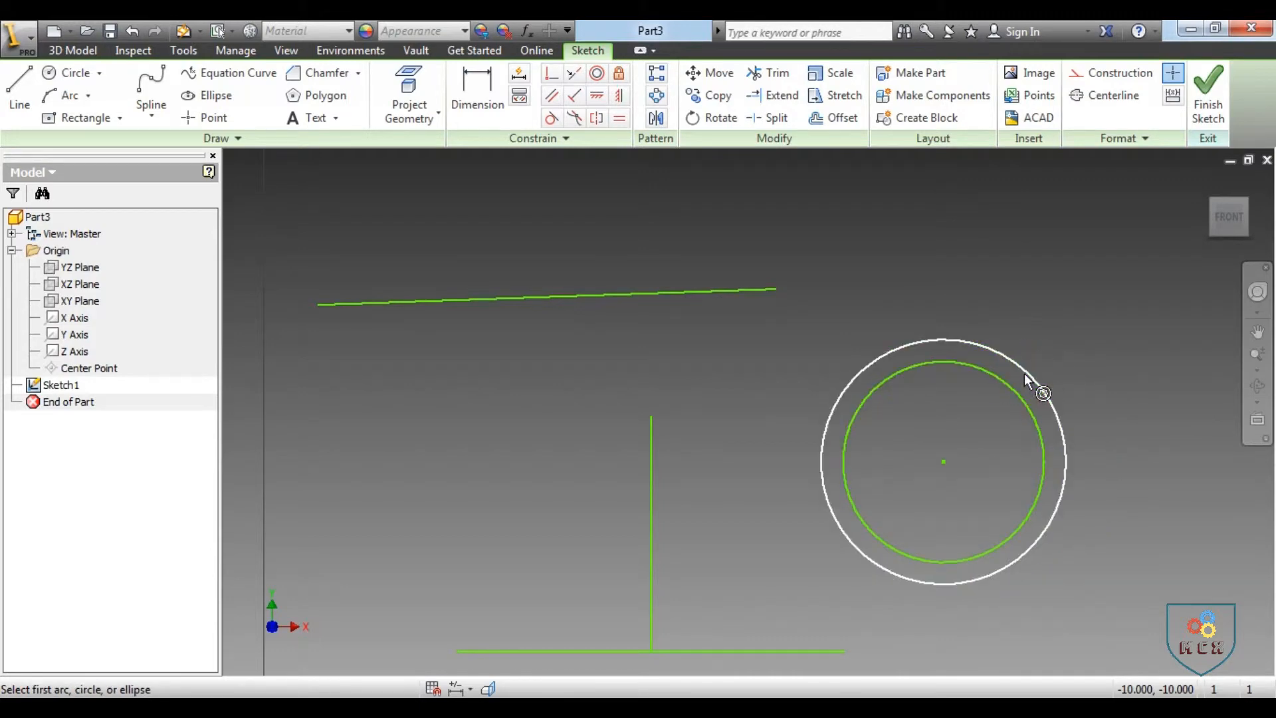
Sketch a long line sloping down to the right, well left of the existing geometry, and apply a Horizontal constraint to it
scroll(813, 280, down, 3)
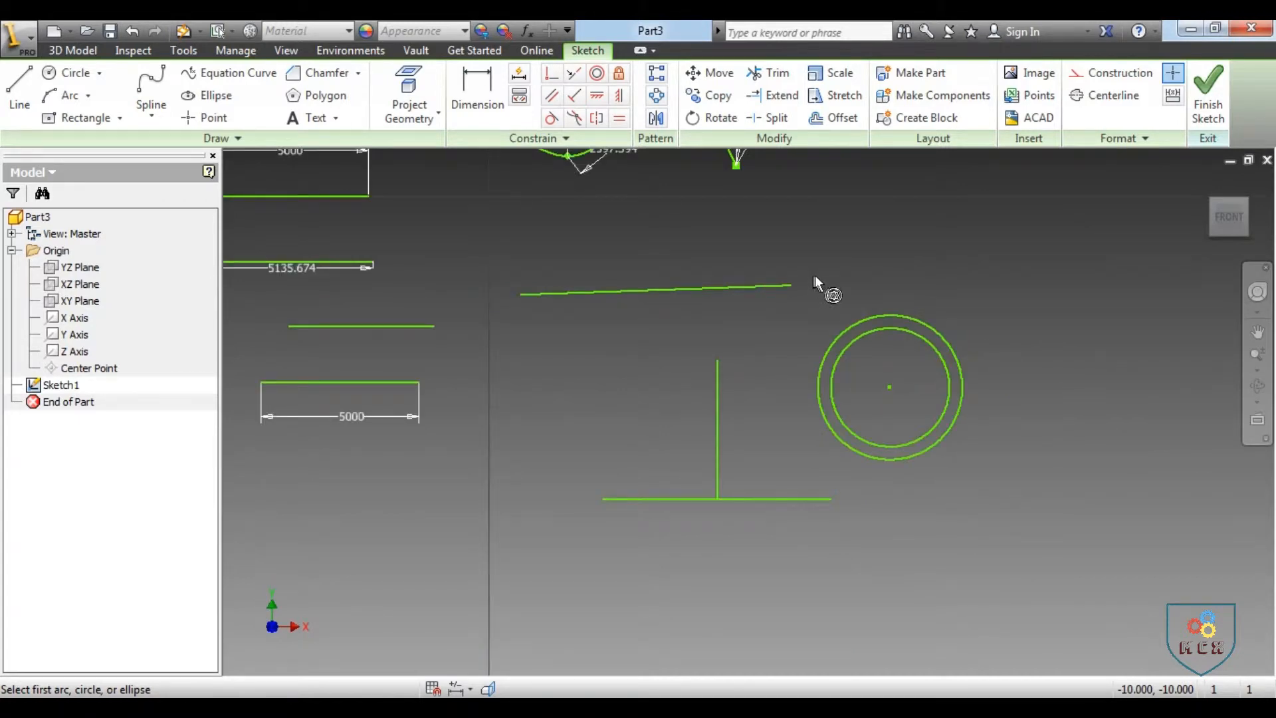
scroll(815, 277, down, 2)
scroll(858, 315, down, 3)
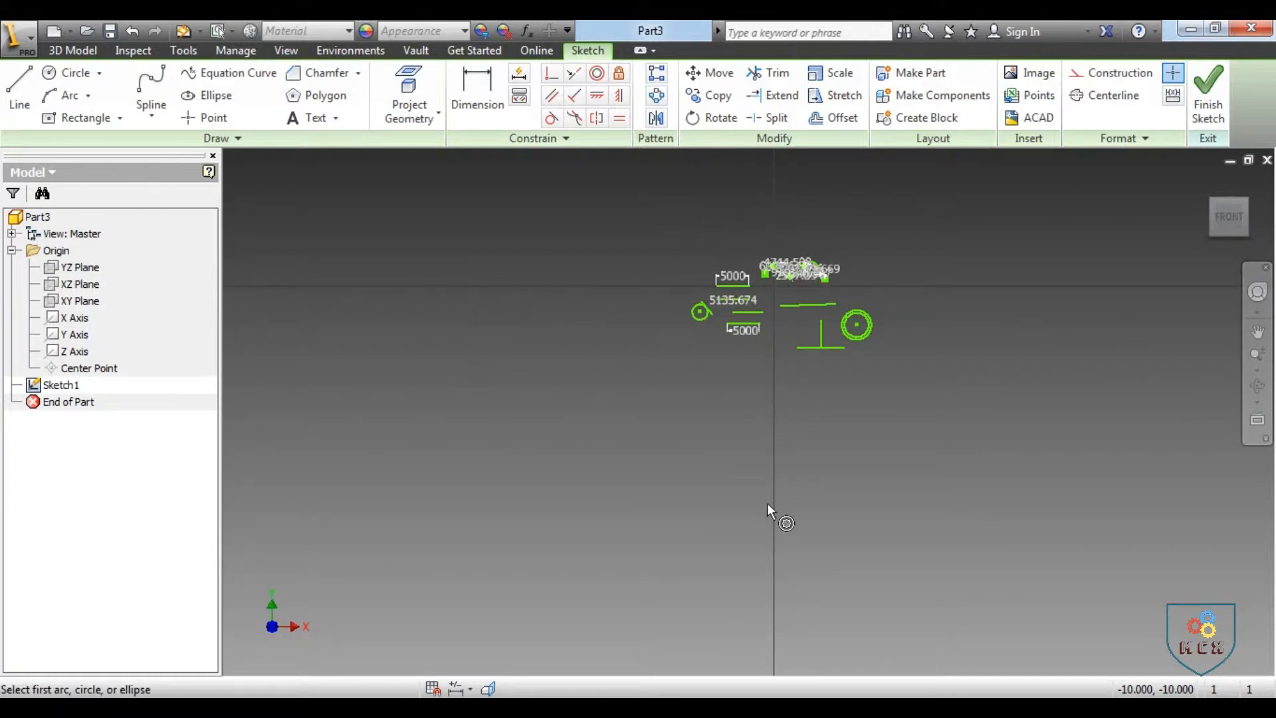
click(19, 87)
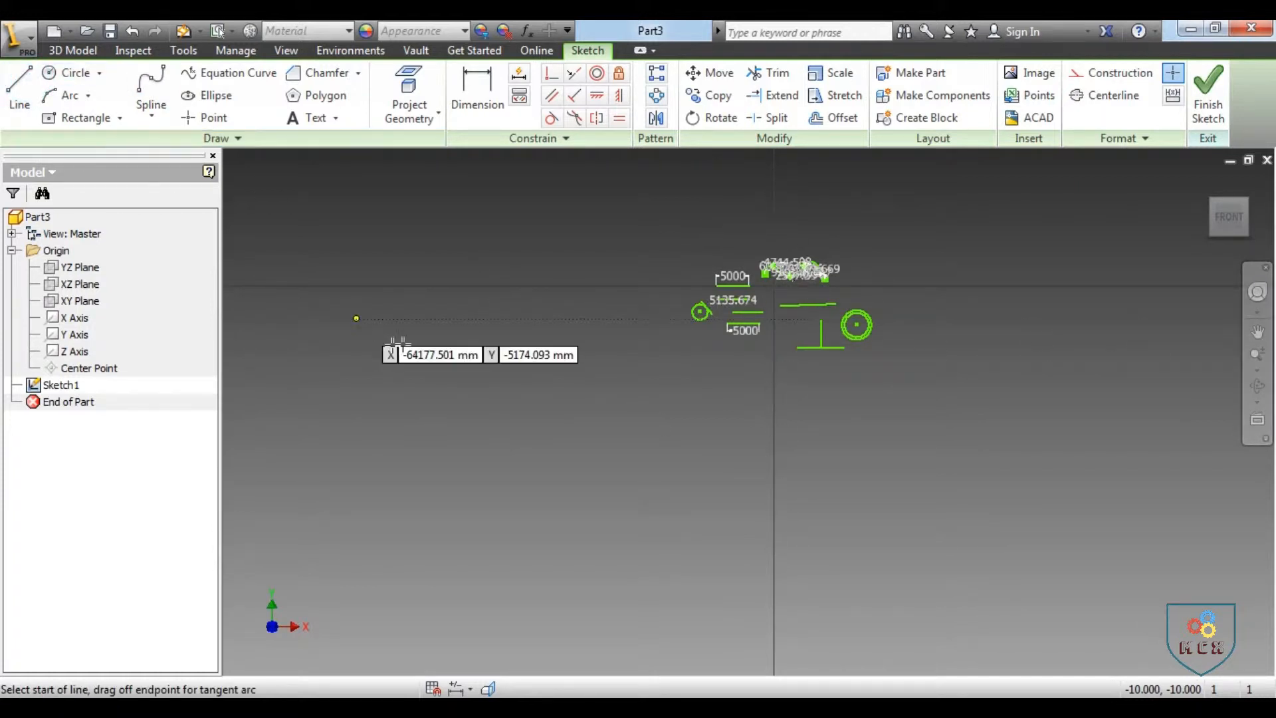
click(407, 325)
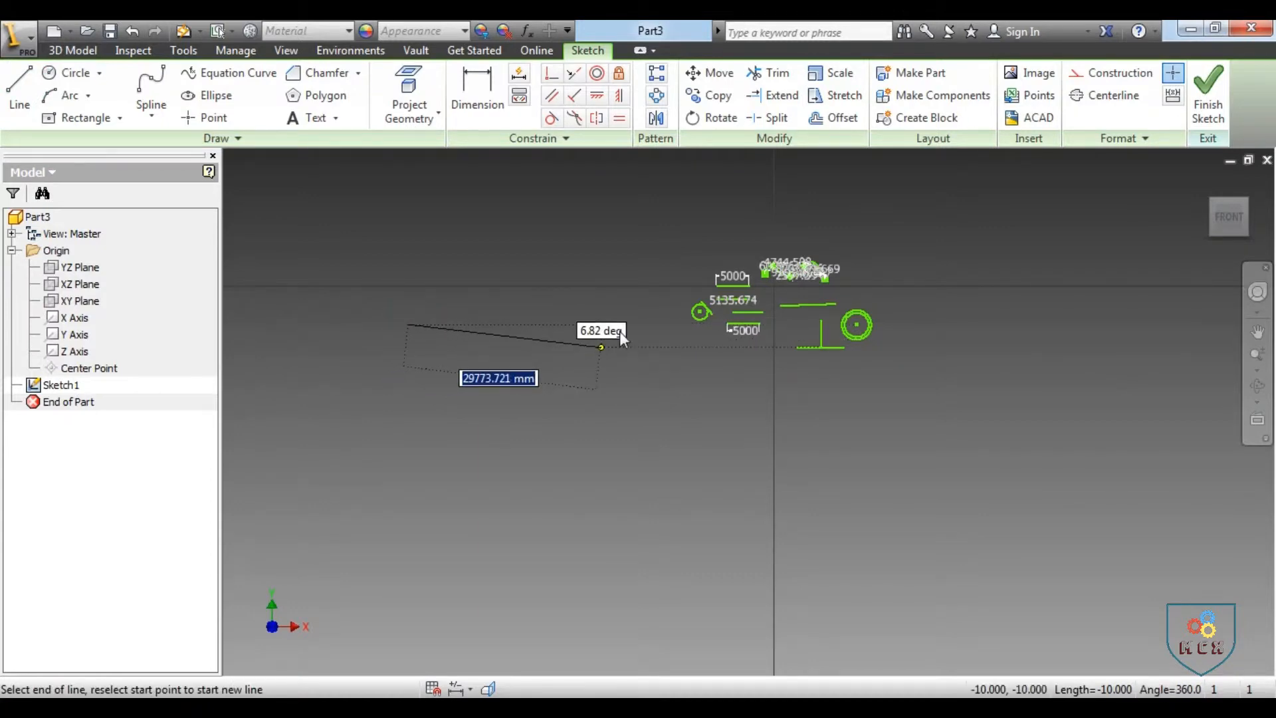
click(615, 385)
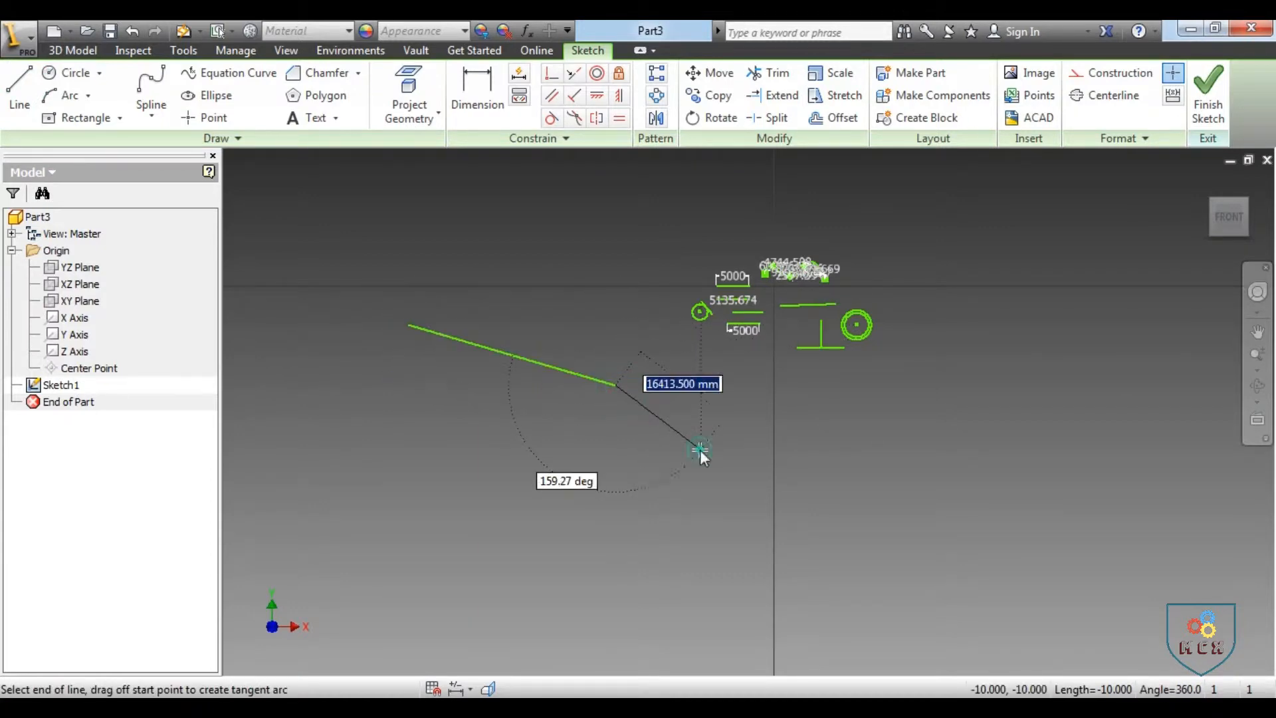
right_click(700, 449)
click(752, 452)
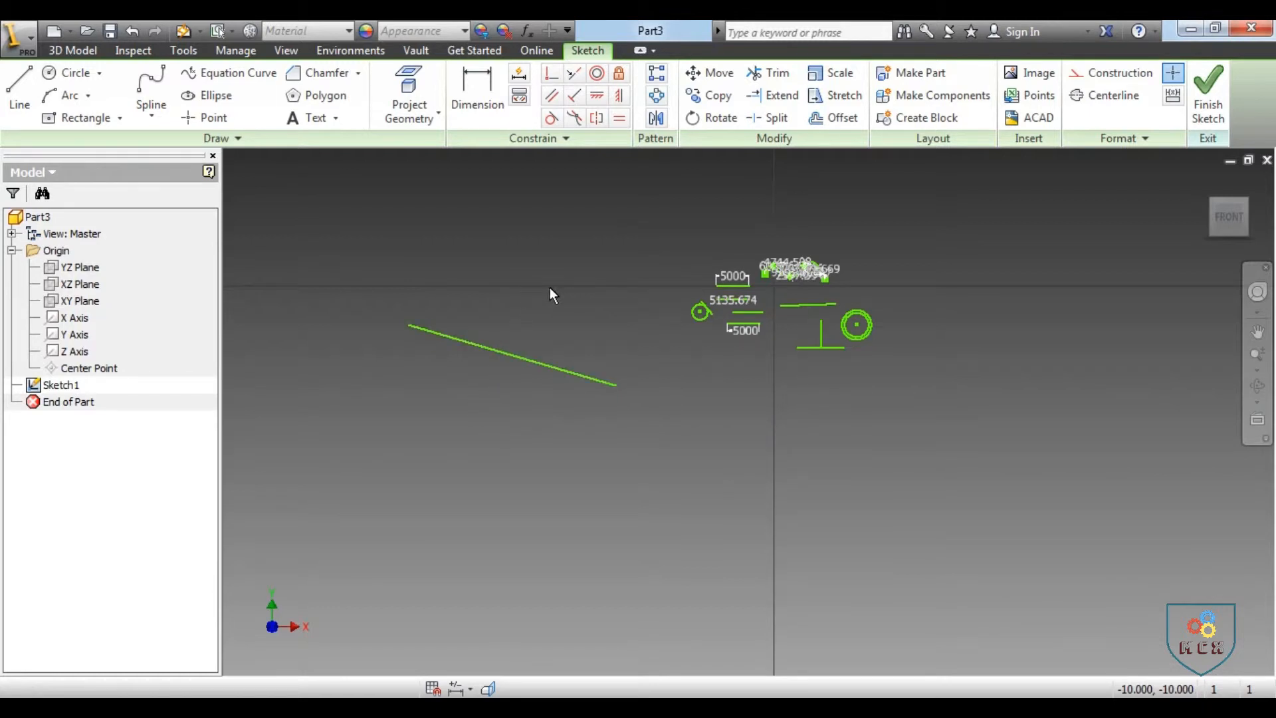
click(598, 97)
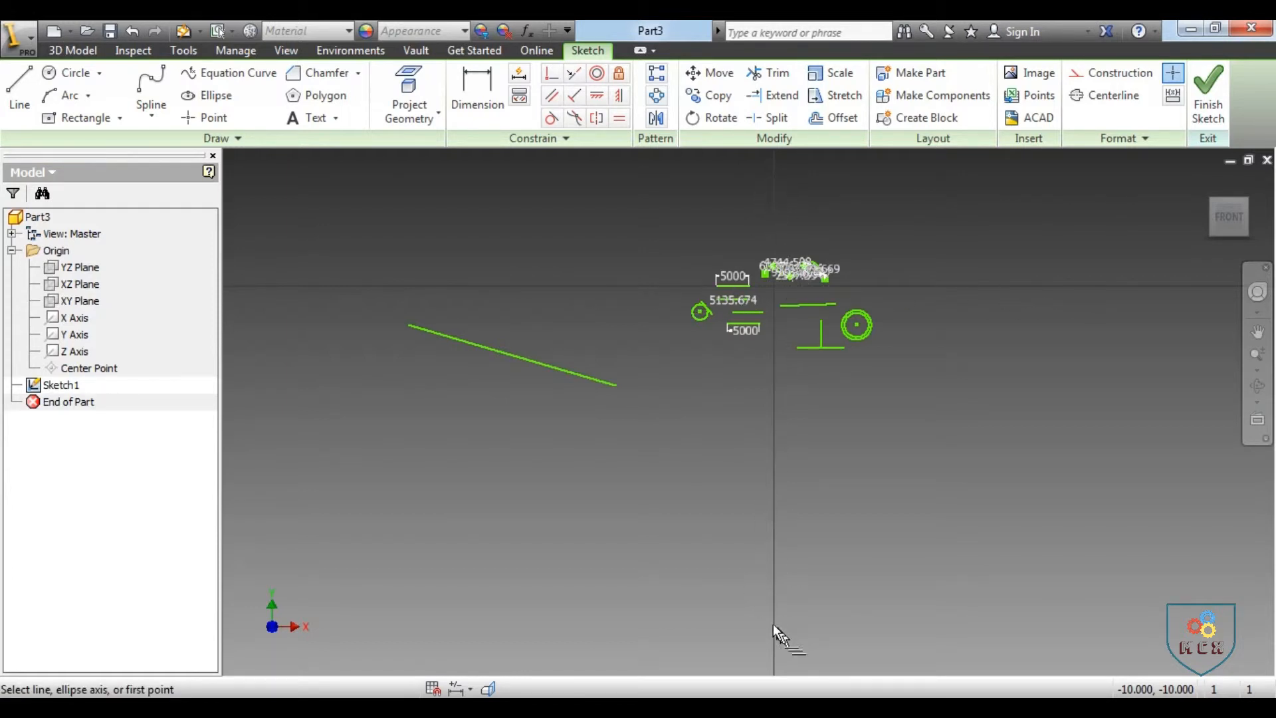
click(543, 361)
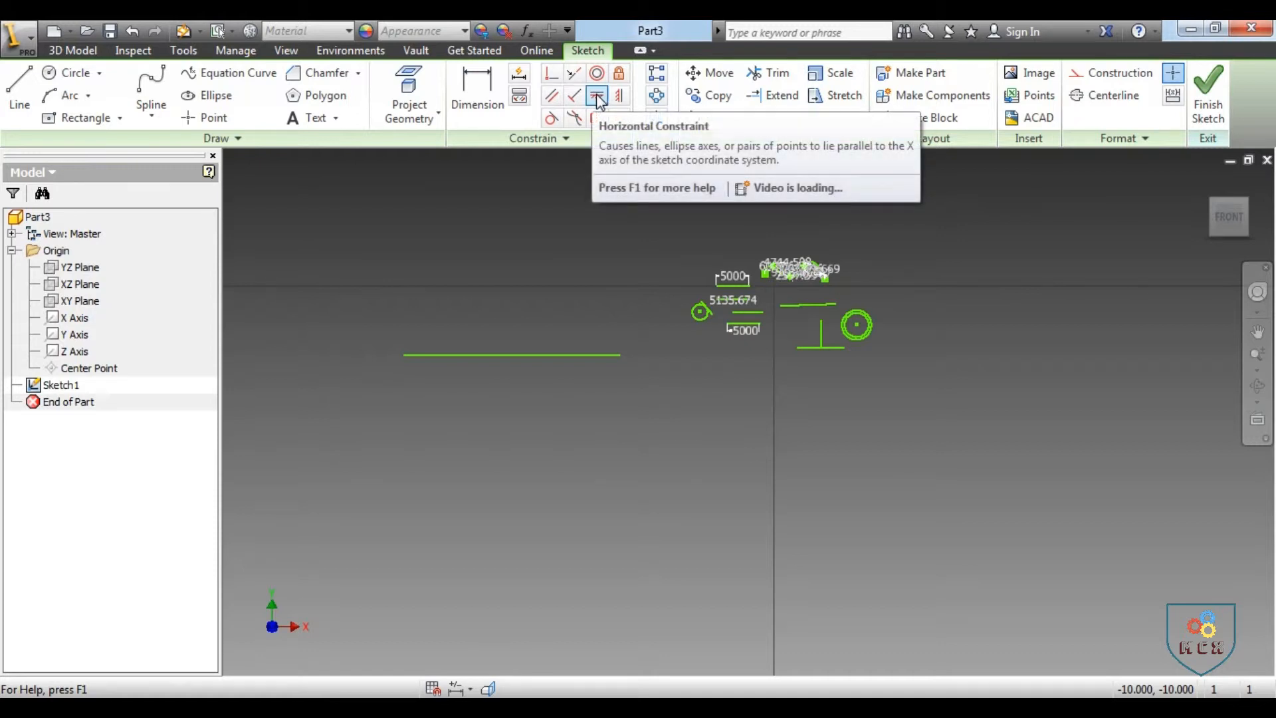
Sketch a slightly inclined line below and to the right of the long horizontal line, left of the vertical axis
click(26, 90)
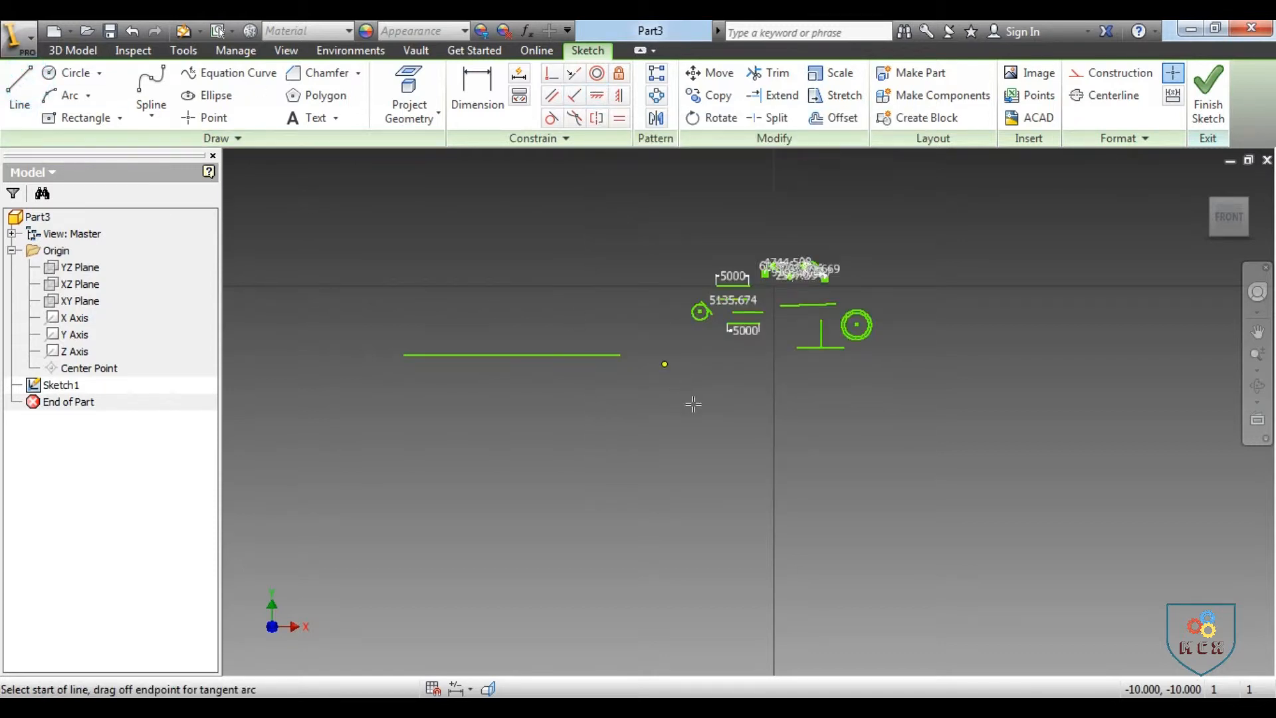
click(692, 402)
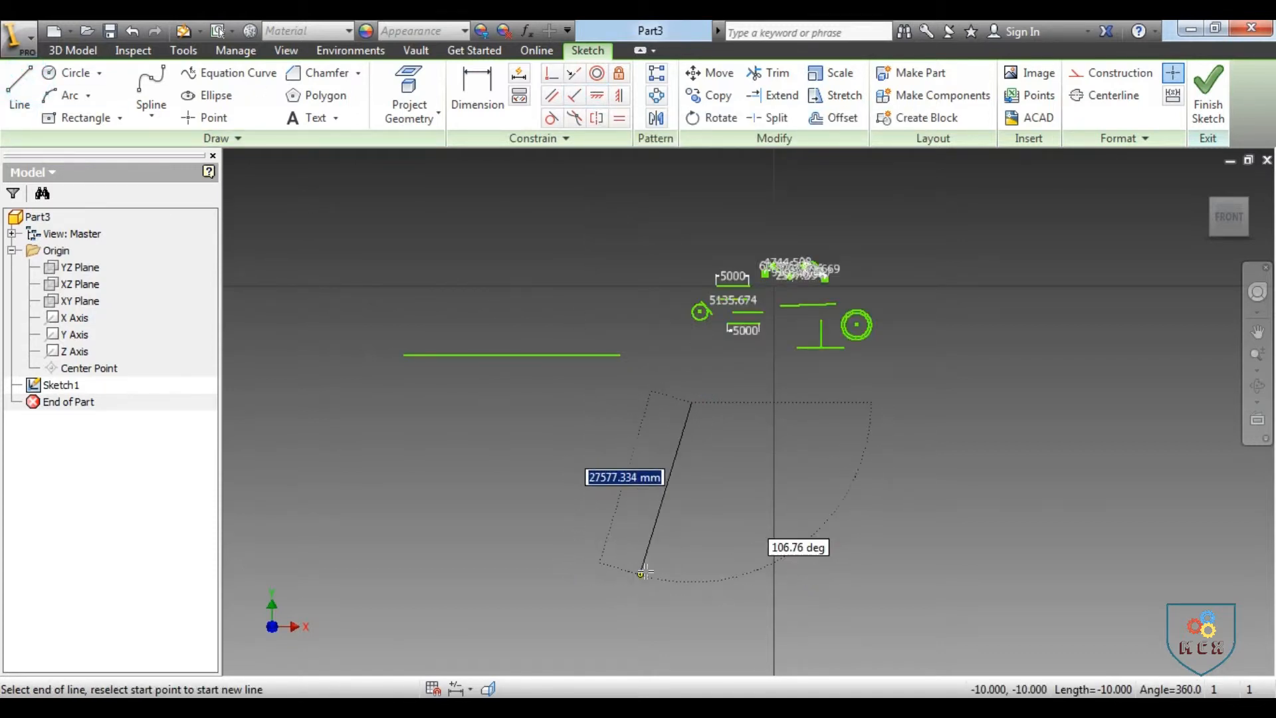
click(537, 424)
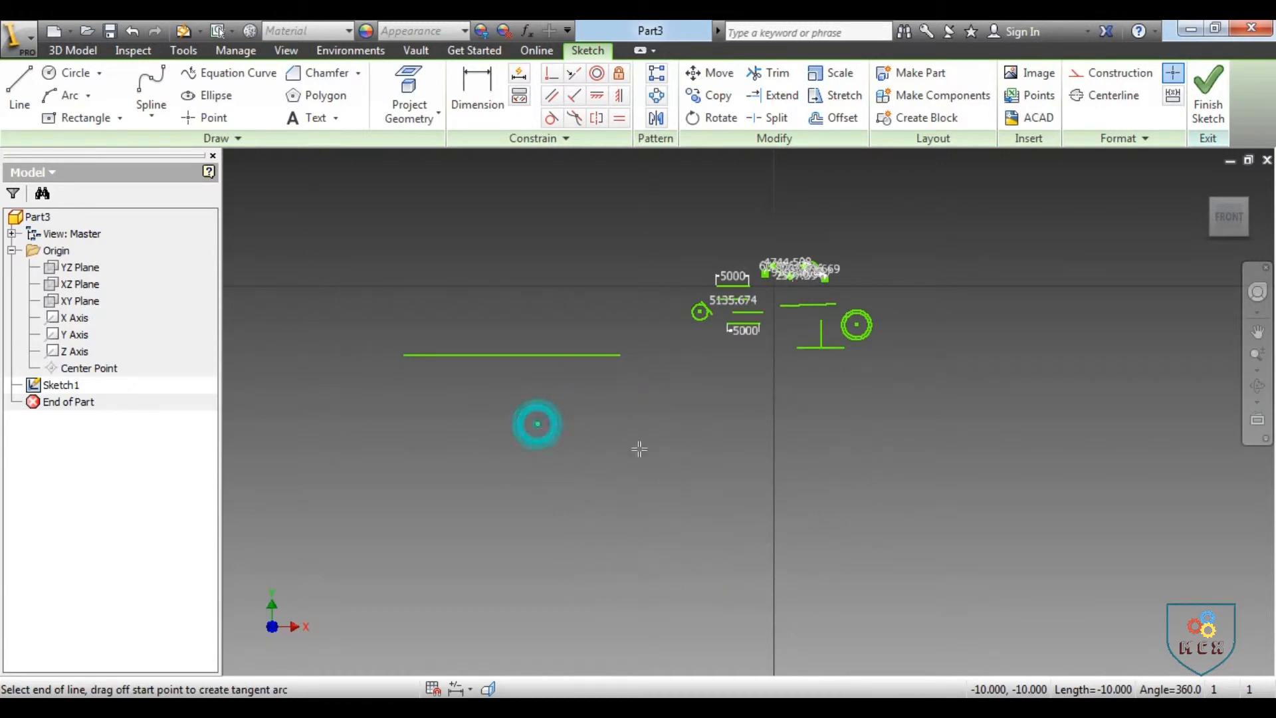
right_click(708, 452)
click(637, 416)
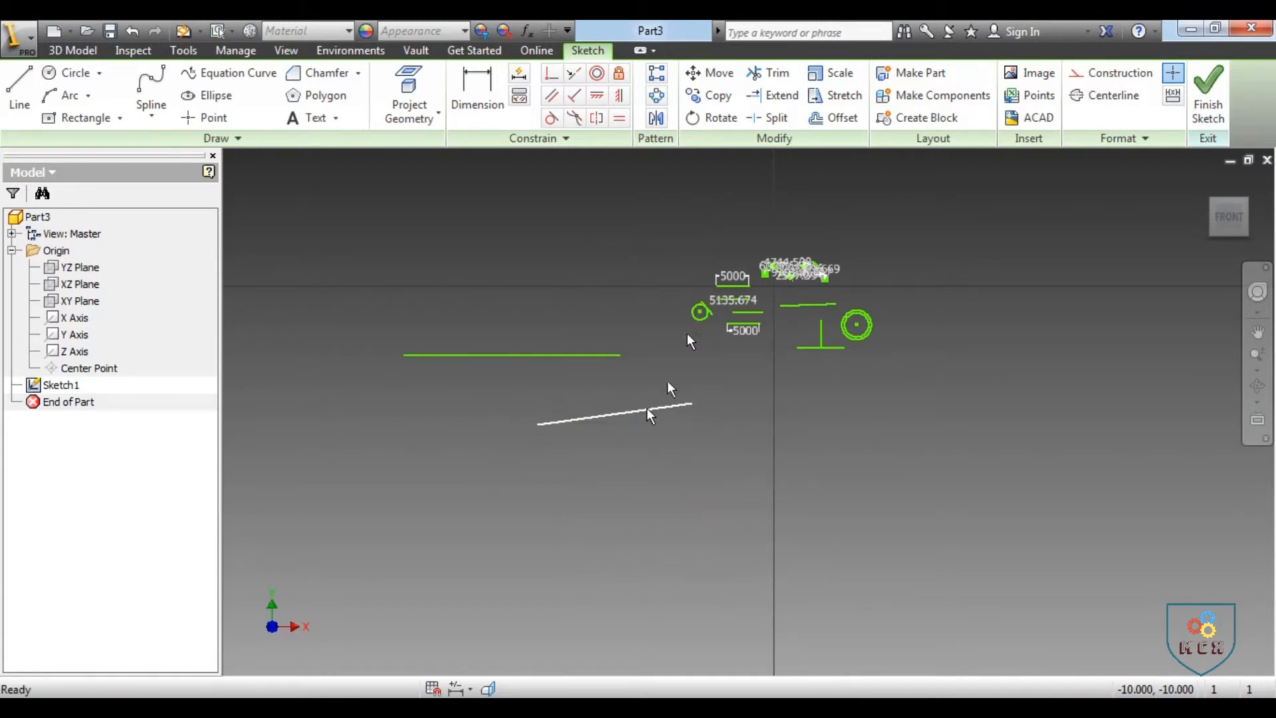
Apply a Vertical constraint to the slightly inclined line below the long horizontal line
click(619, 98)
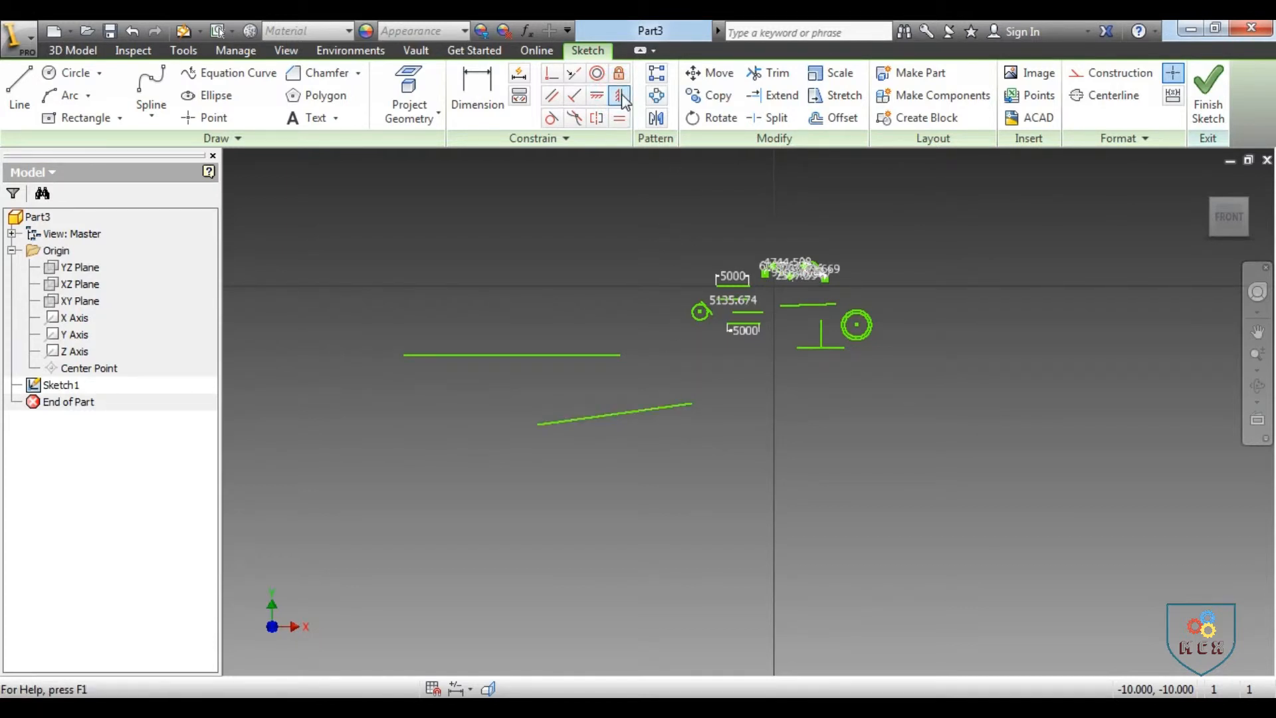
click(656, 408)
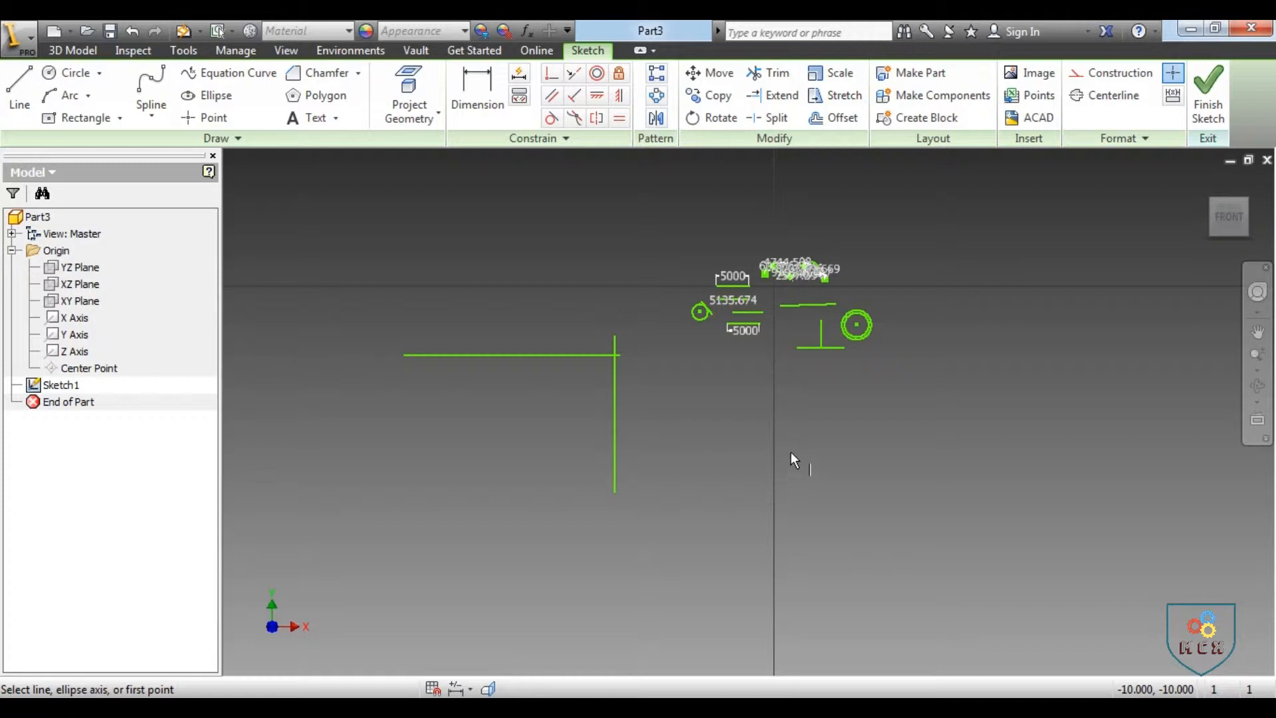
key(Escape)
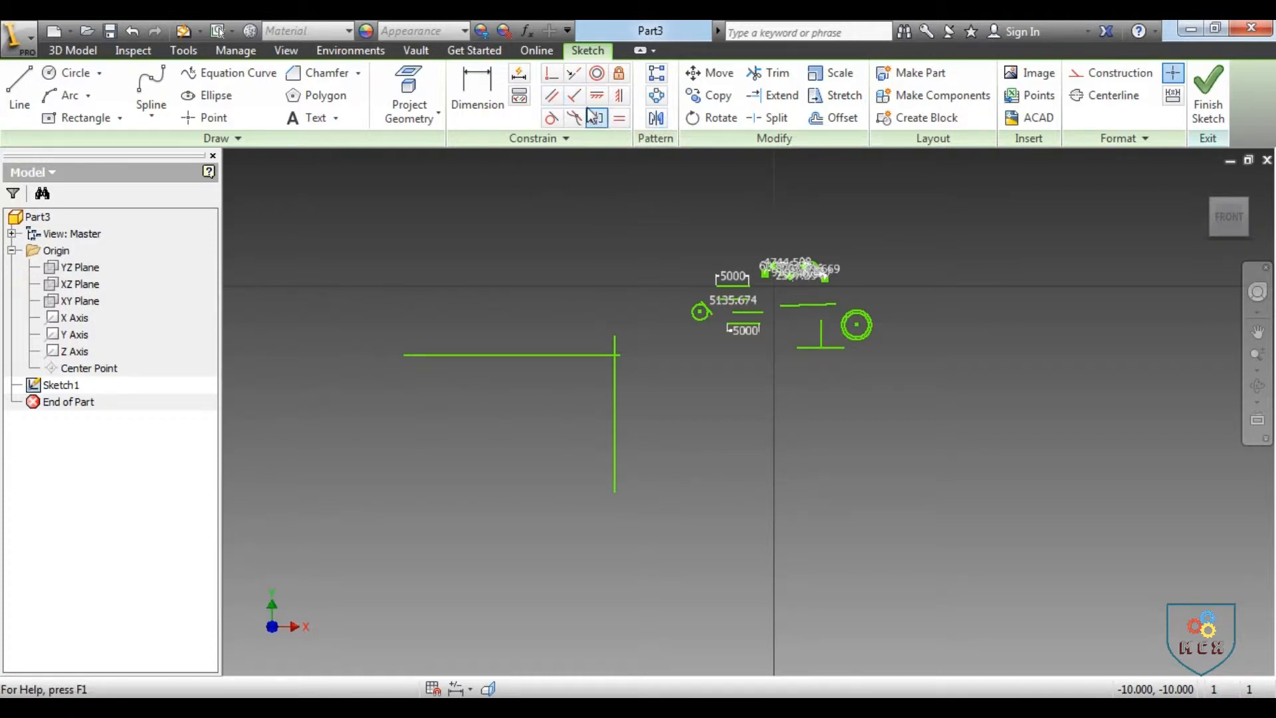
Sketch a horizontal line 5000 mm long right of the vertical axis, below the existing circles and lines
click(20, 85)
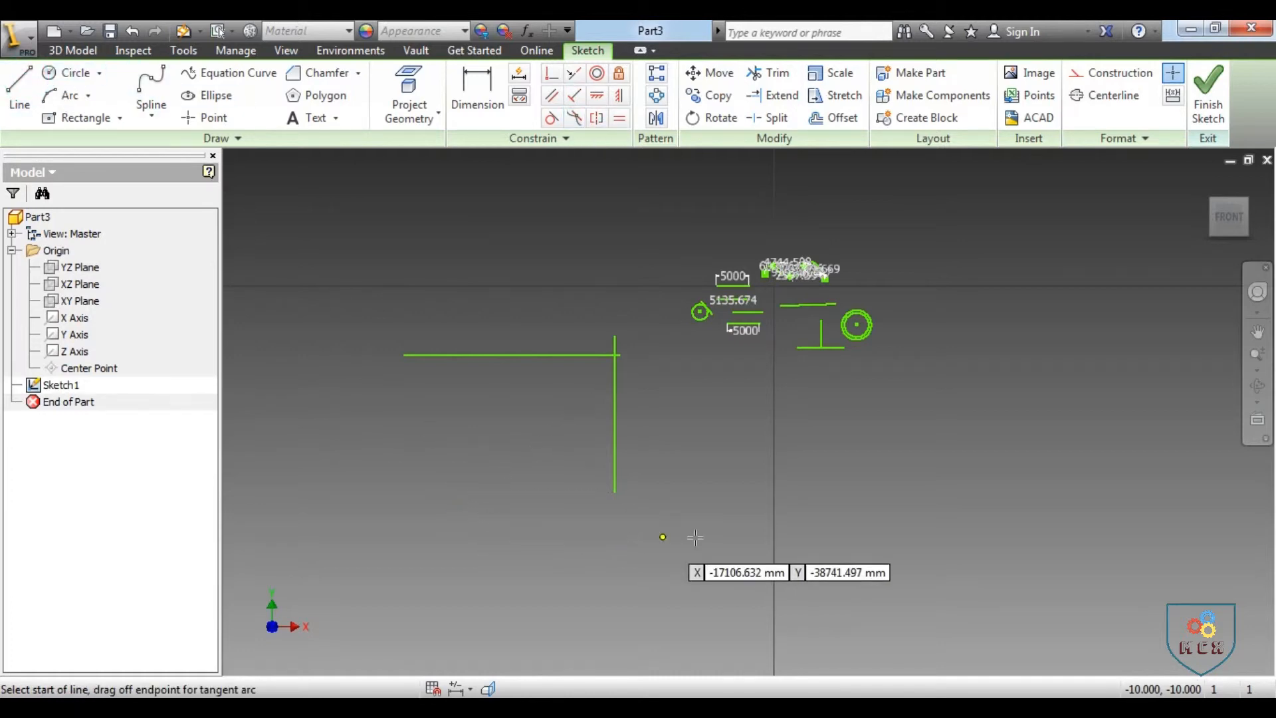
click(857, 501)
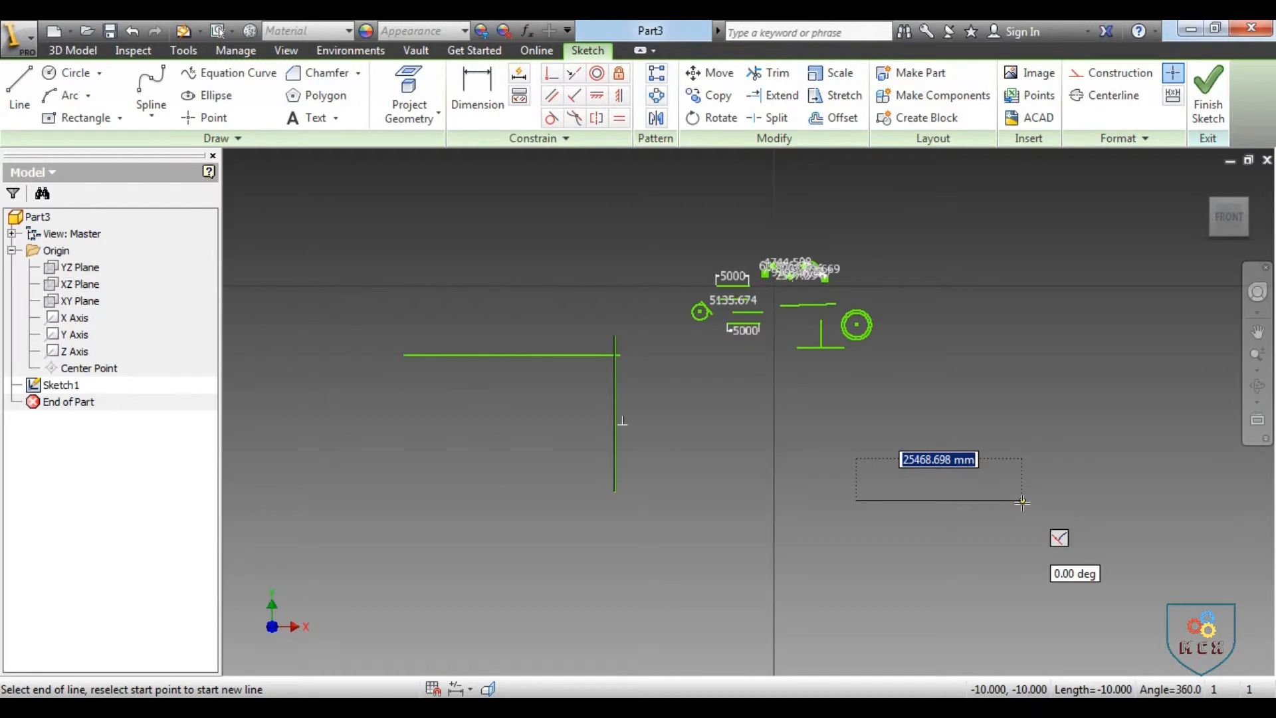
text(5000)
key(Return)
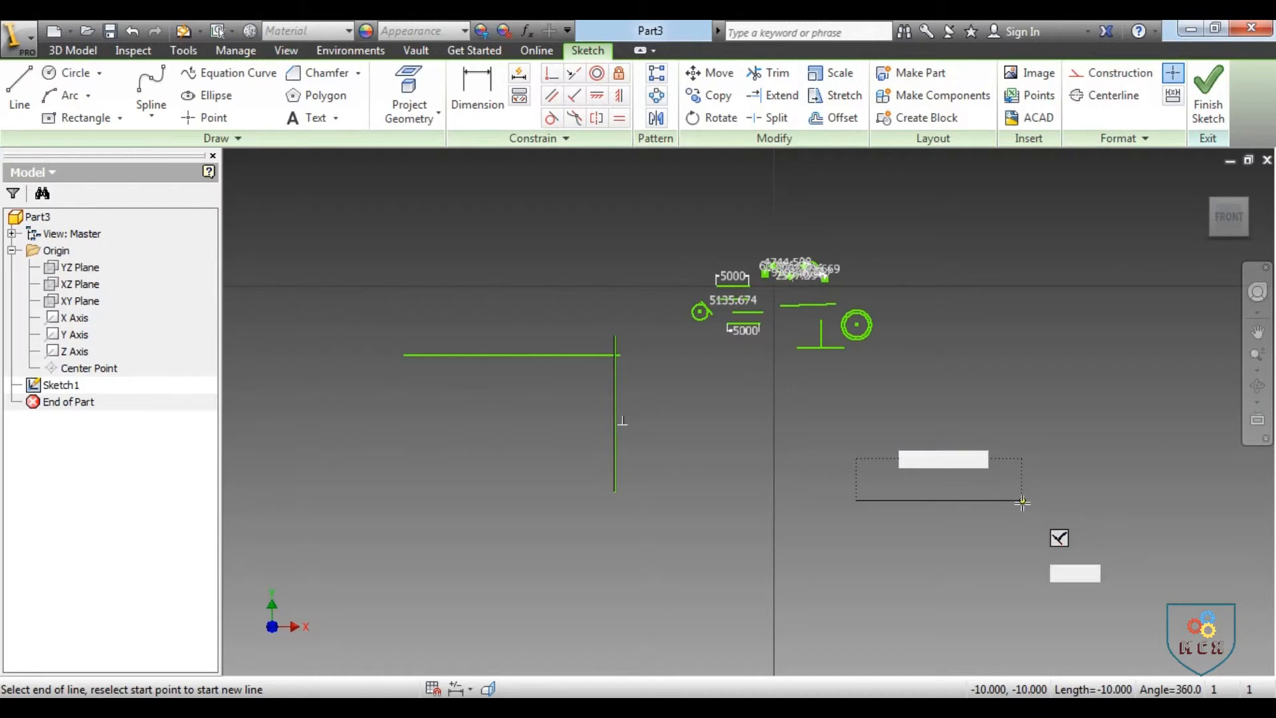
drag(1023, 501, 949, 571)
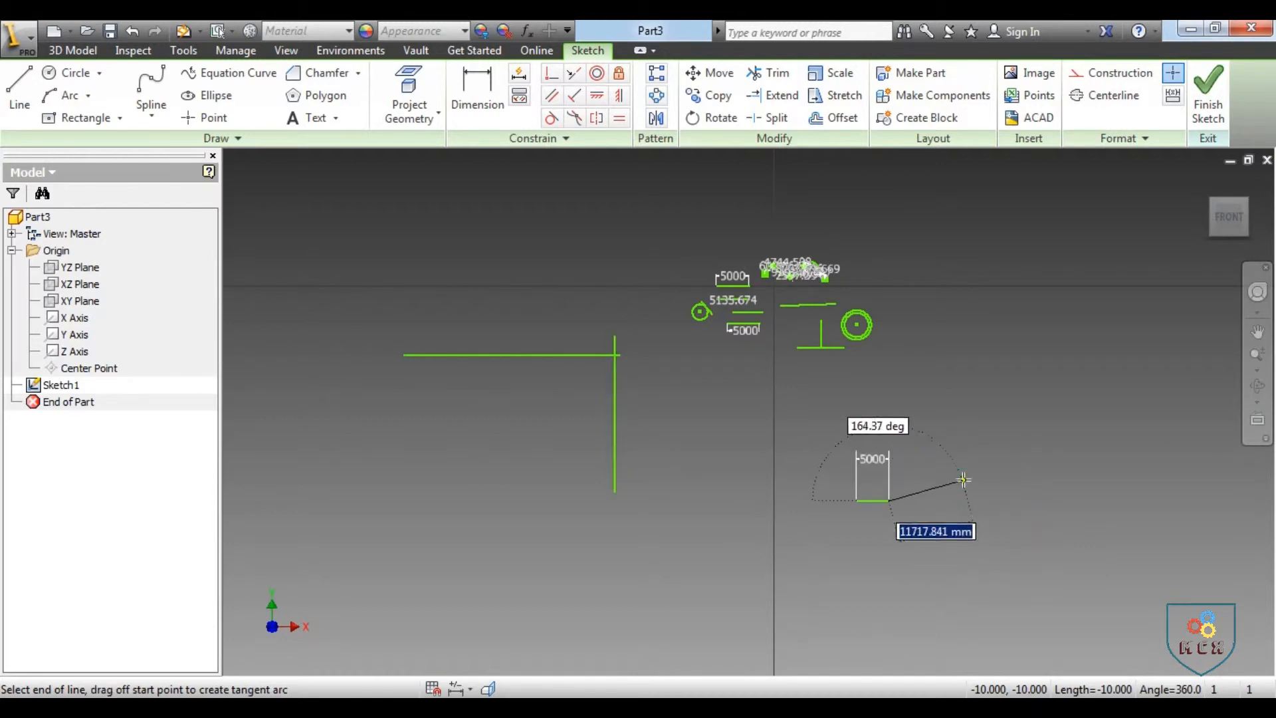
right_click(1024, 483)
click(854, 476)
scroll(896, 506, up, 5)
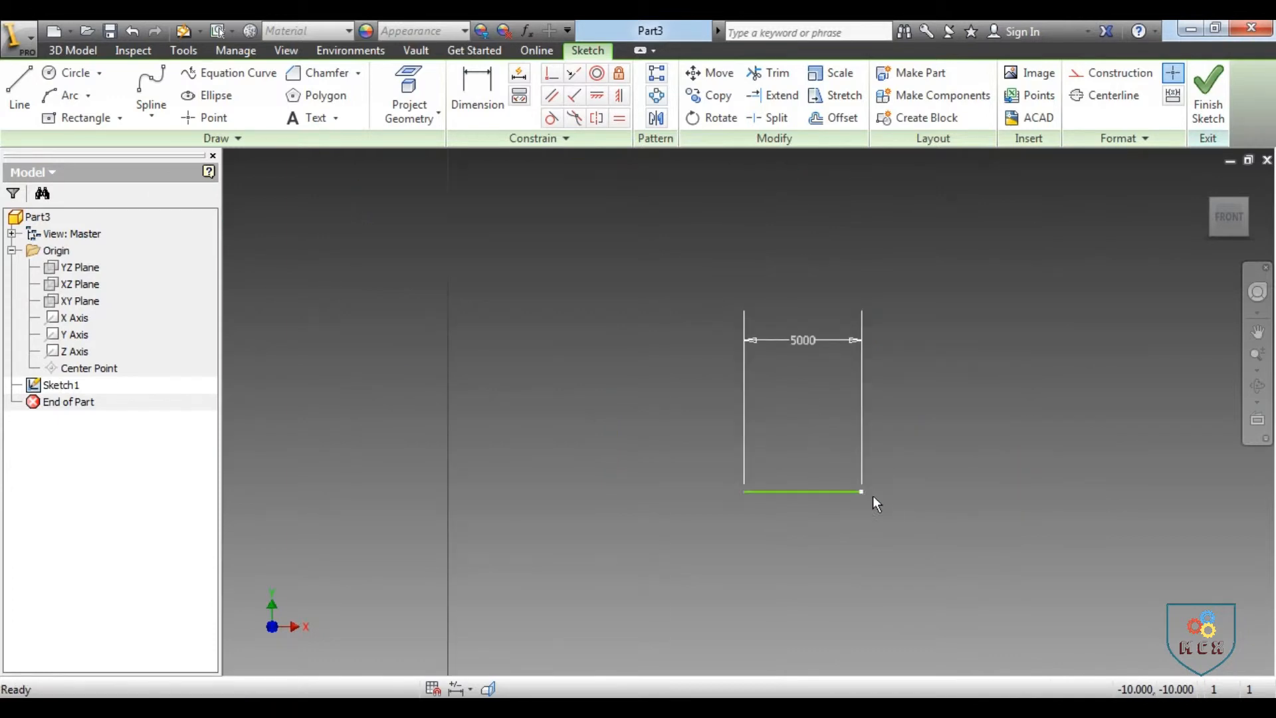
Sketch a longer line sloping up to the right, just above the dimension of the new 5000 mm line
click(20, 86)
click(782, 305)
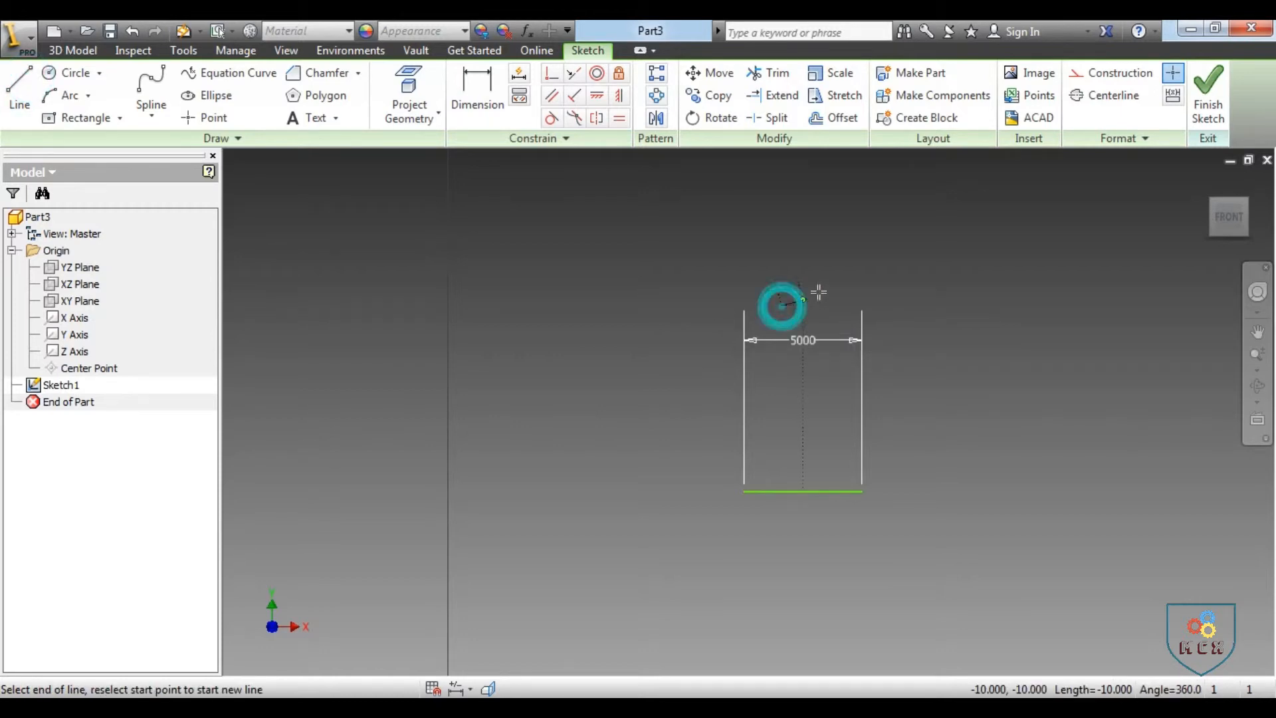
click(944, 241)
right_drag(1054, 286, 1131, 292)
click(1130, 292)
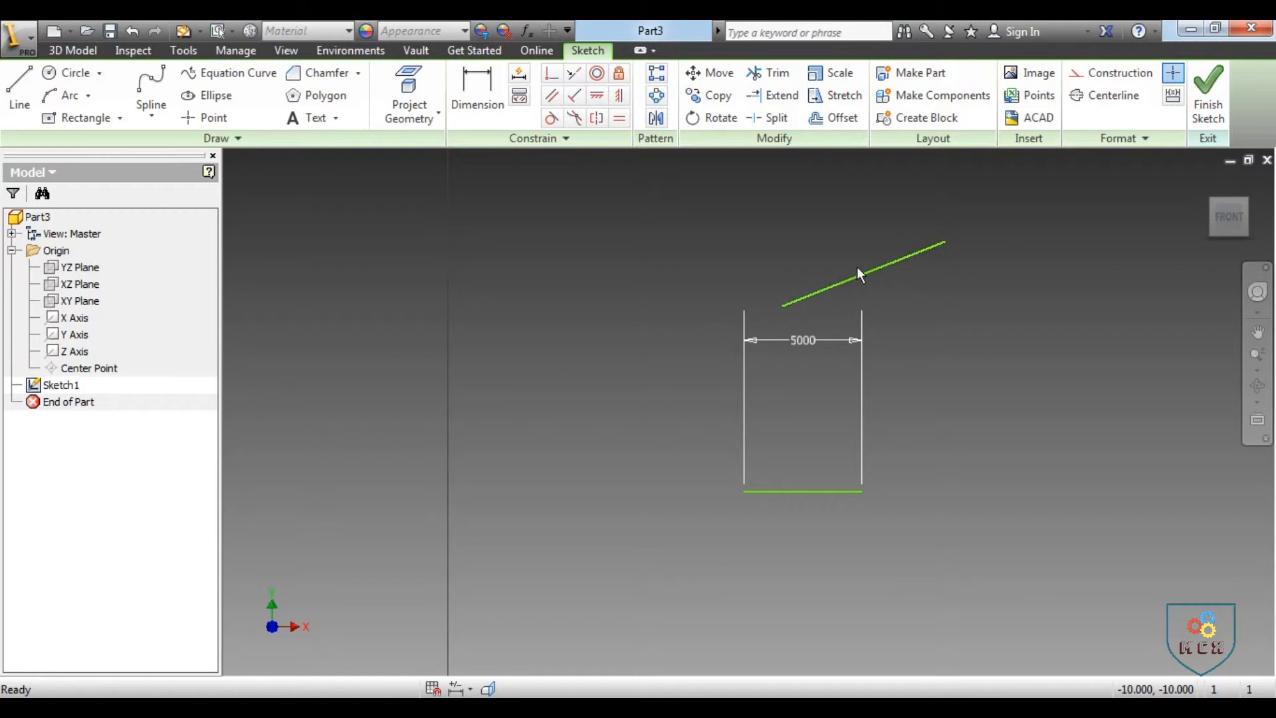
scroll(964, 330, up, 2)
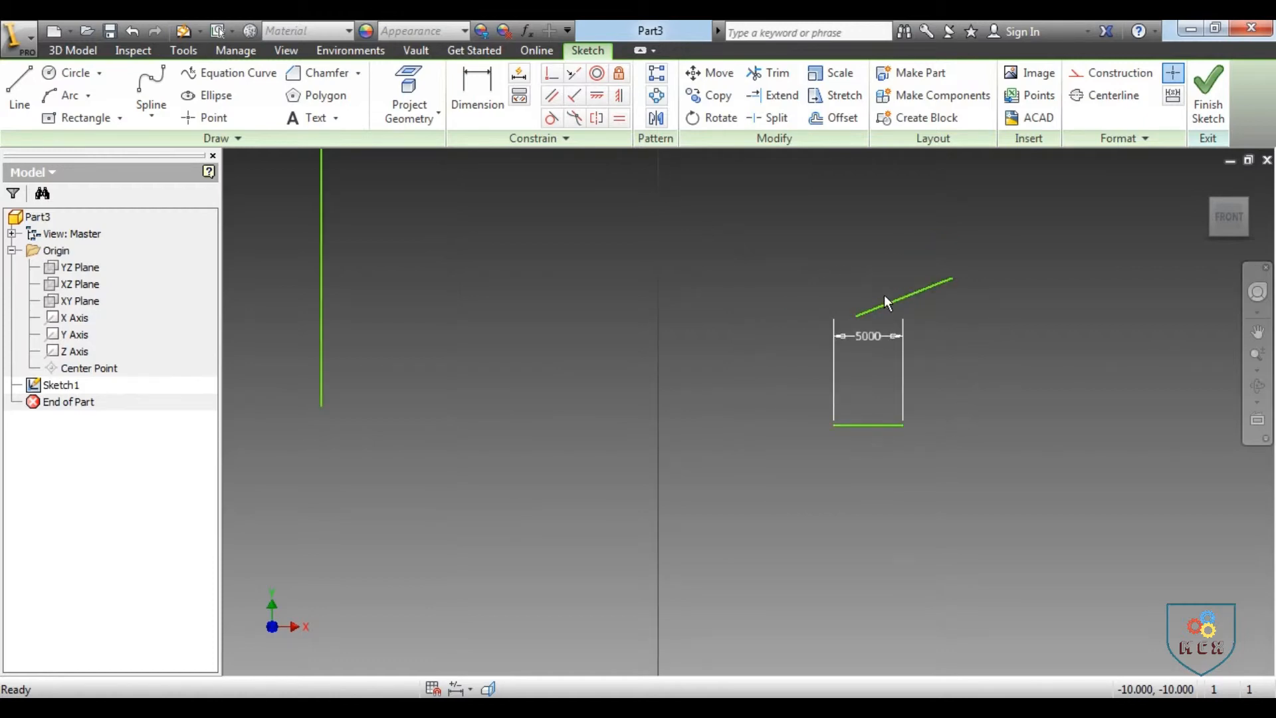
Apply a Parallel constraint between the 5000 mm horizontal line and the sloping line above it, selecting the horizontal line first
click(553, 96)
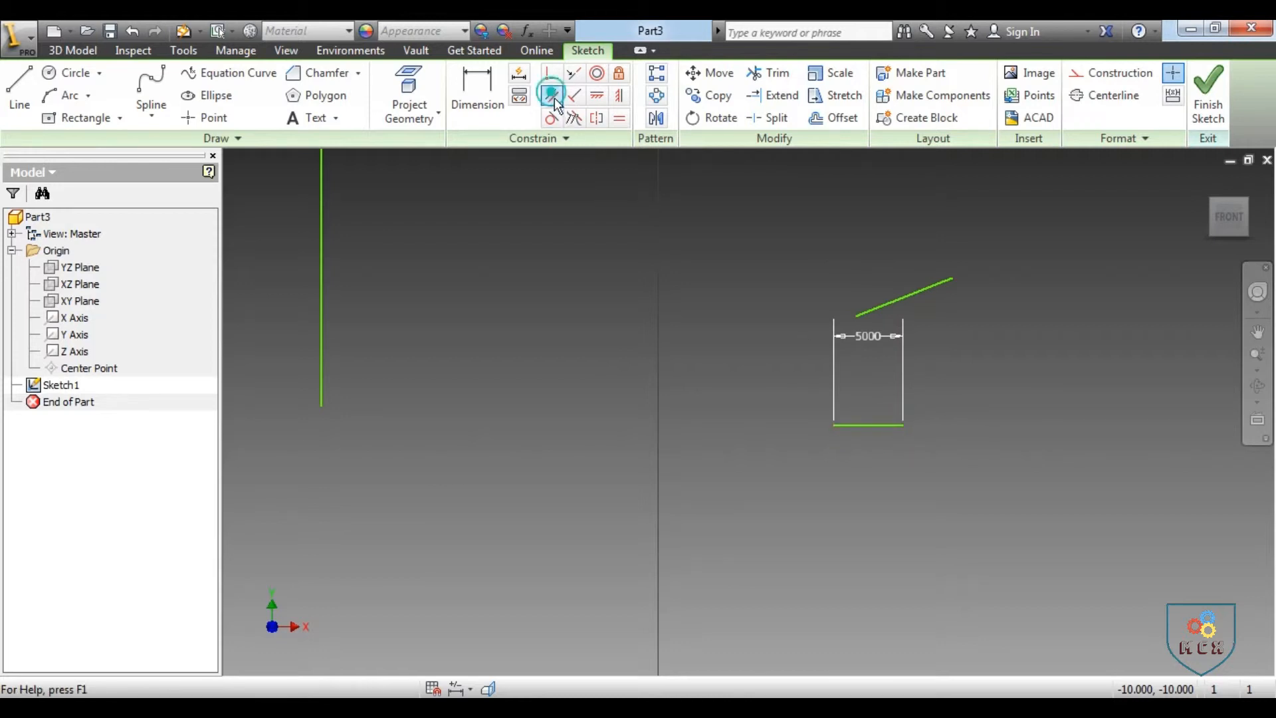
click(881, 427)
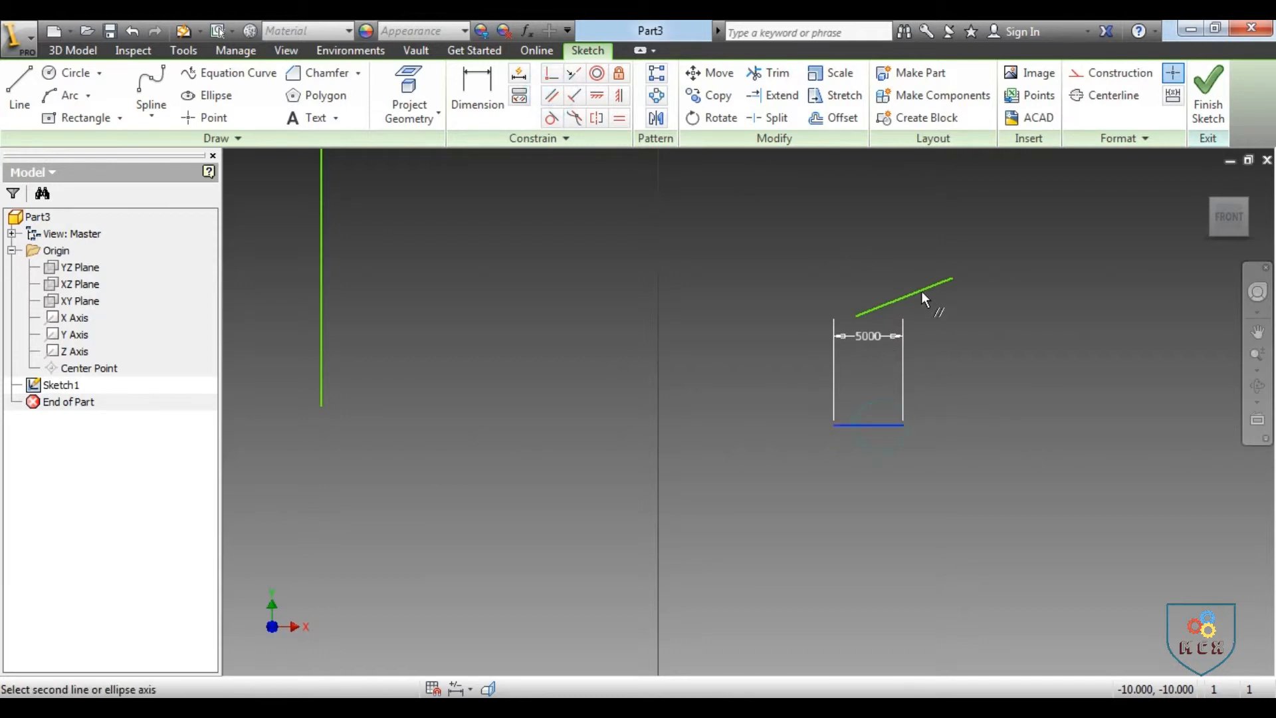
click(921, 290)
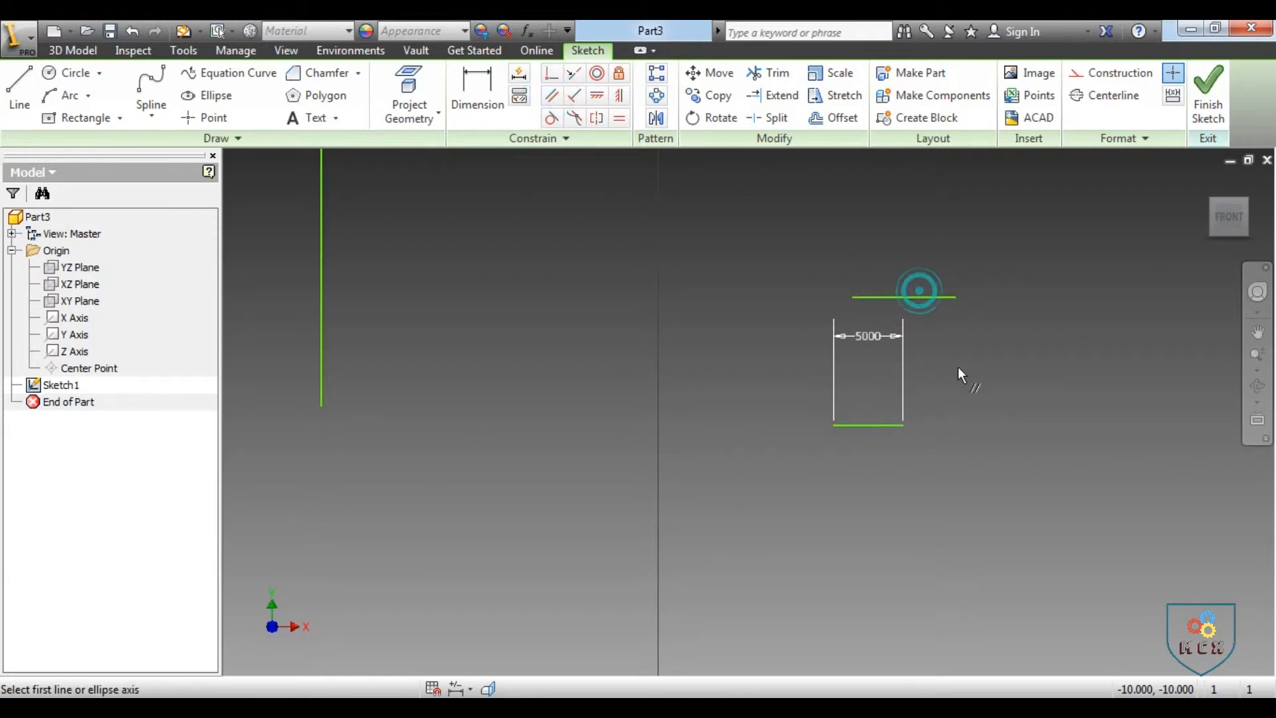
Apply an Equal constraint between the 5000 mm line and the parallel line above it, selecting the 5000 mm line first
click(622, 122)
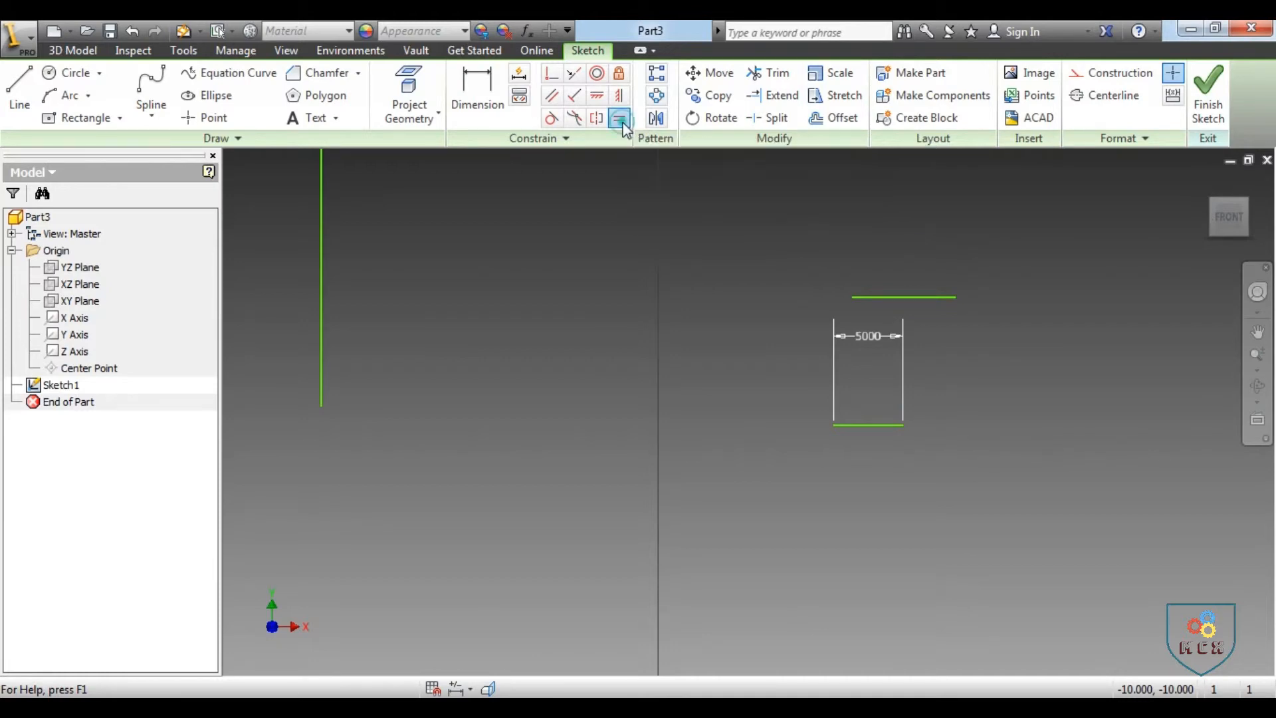
click(881, 427)
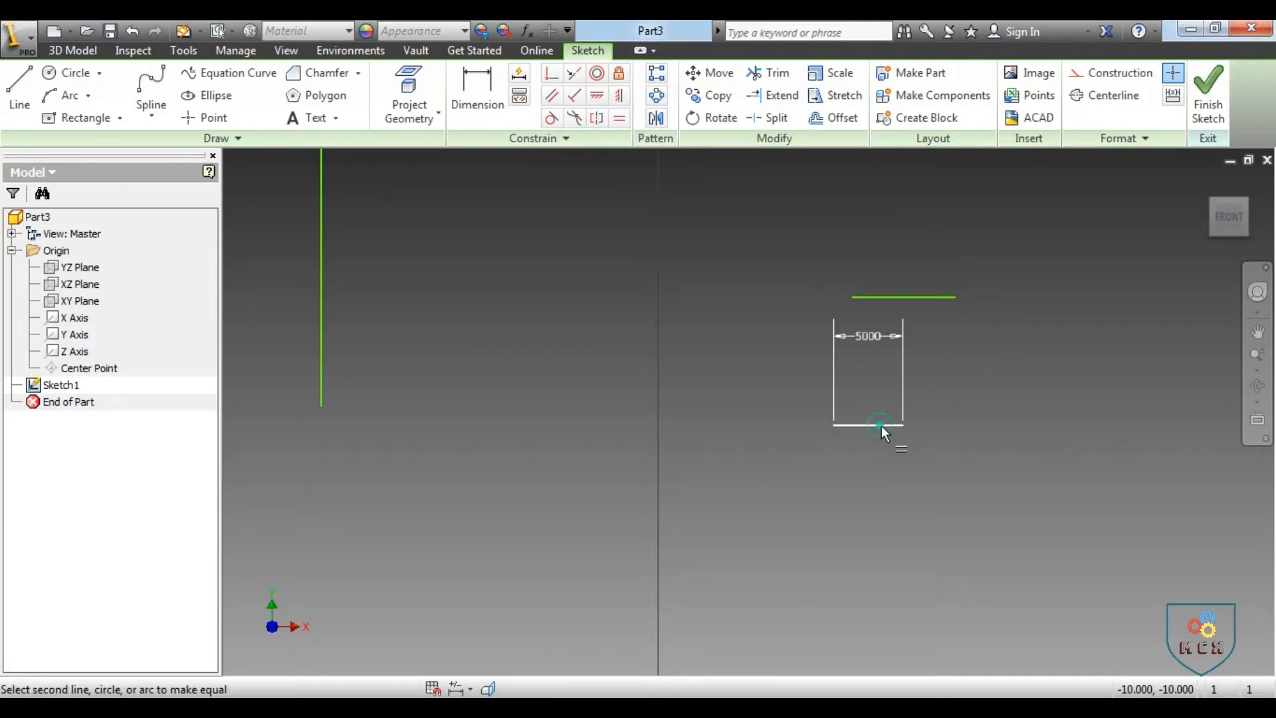
click(928, 298)
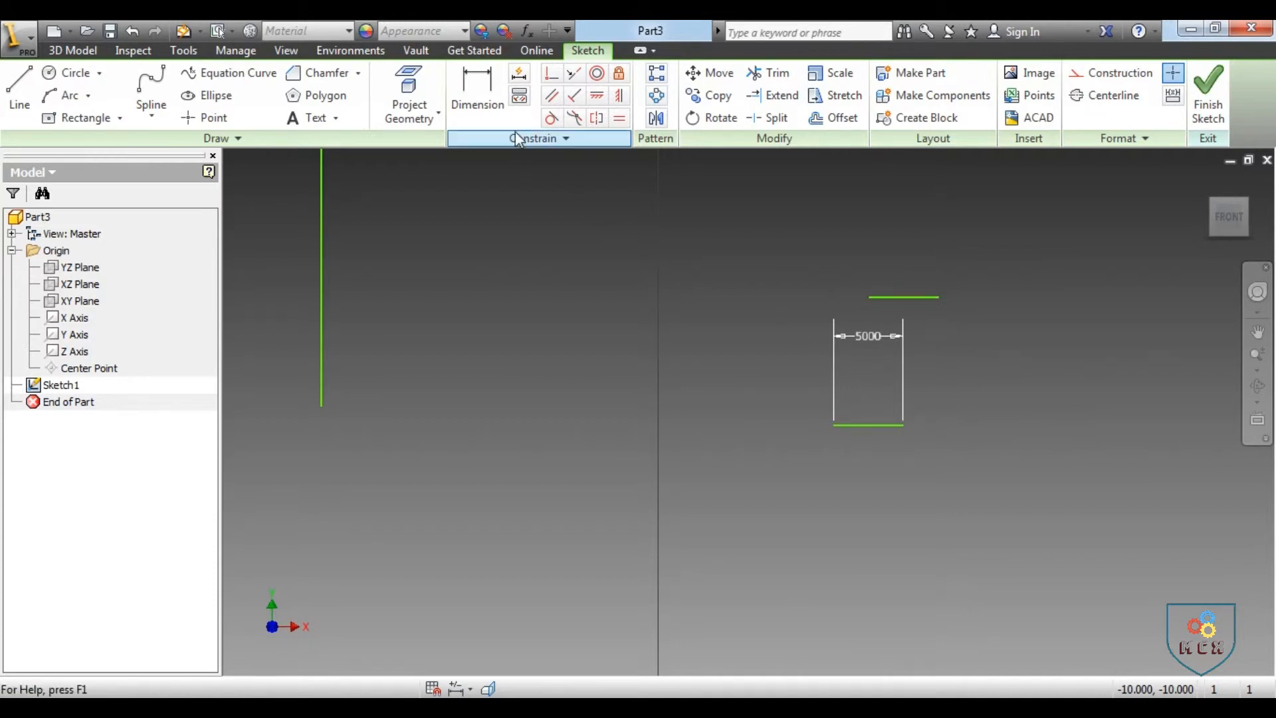
Try to add a length dimension to the upper of the two equal lines, declining the driven dimension
click(491, 93)
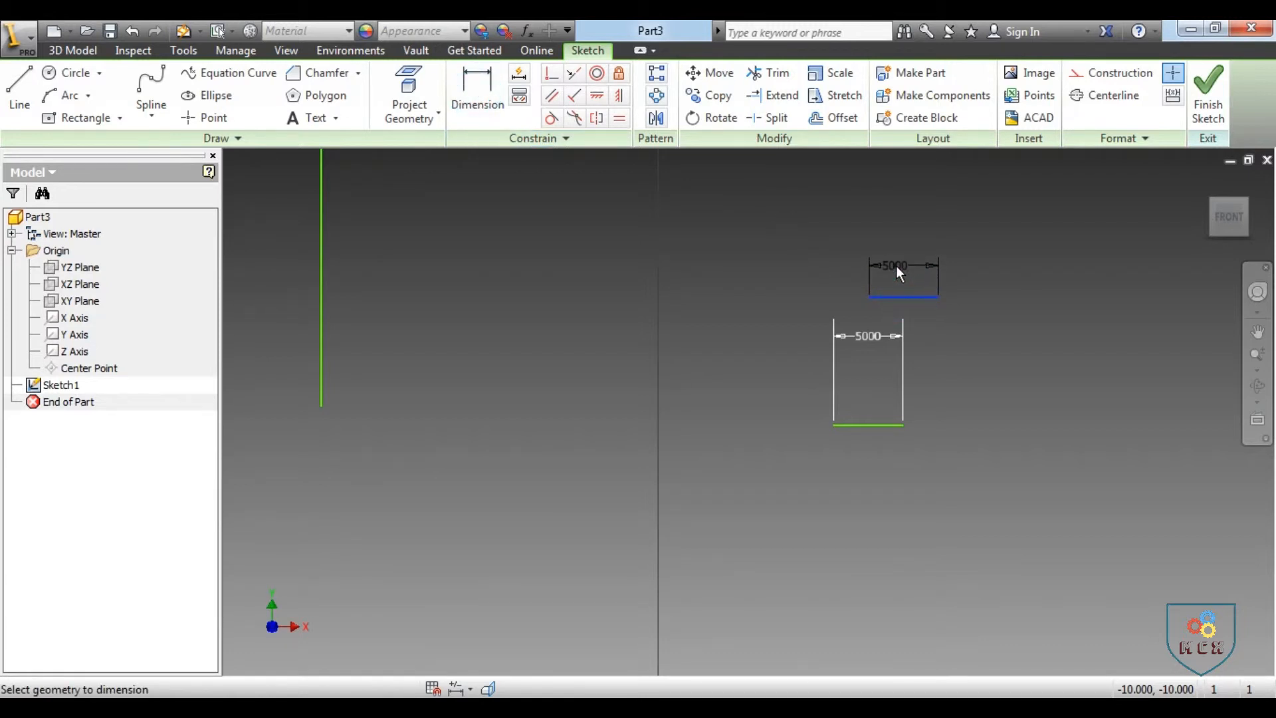
click(896, 265)
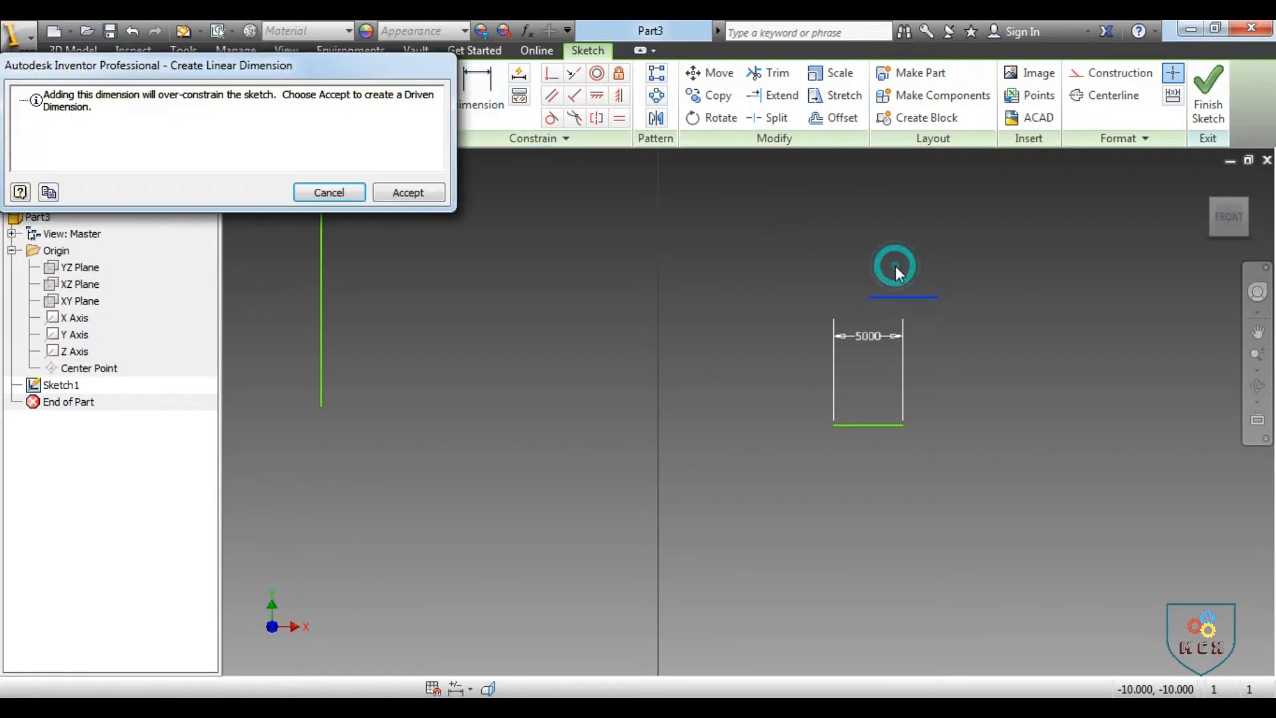
click(342, 194)
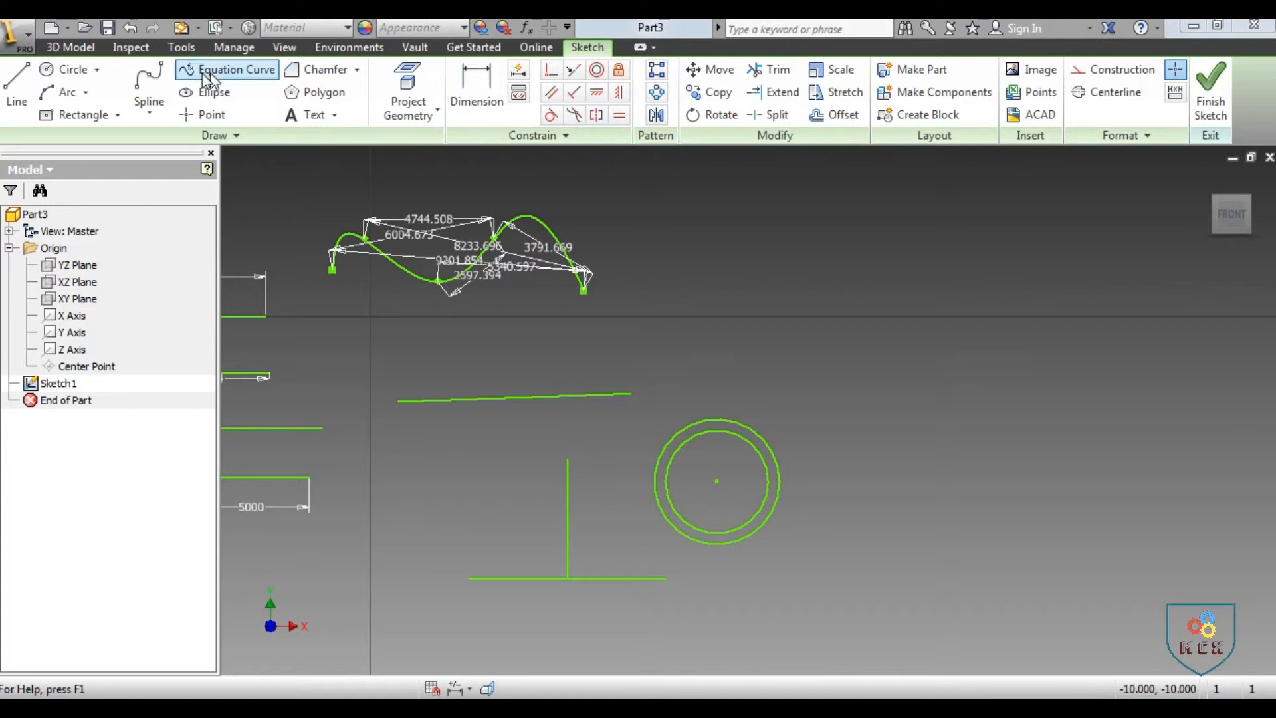
Sketch a short steep line sloping down to the right, to the right of the spline and ending at the horizontal axis
click(17, 89)
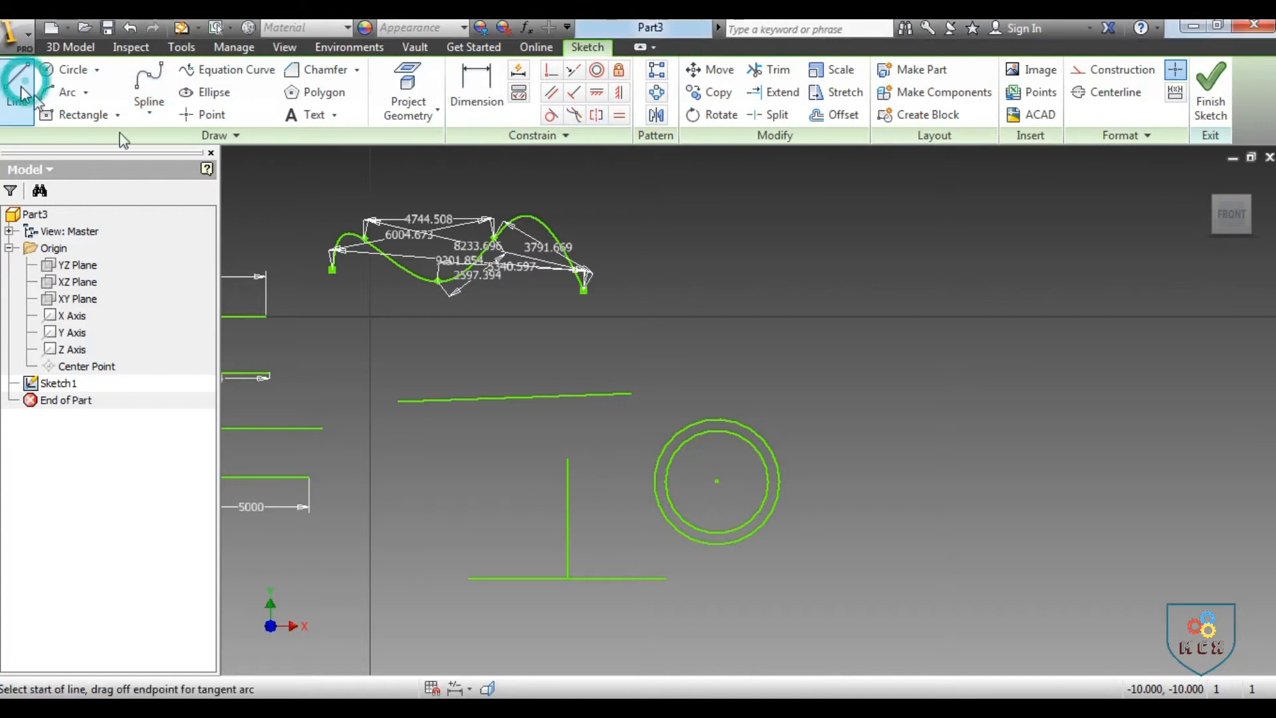
click(806, 229)
click(842, 315)
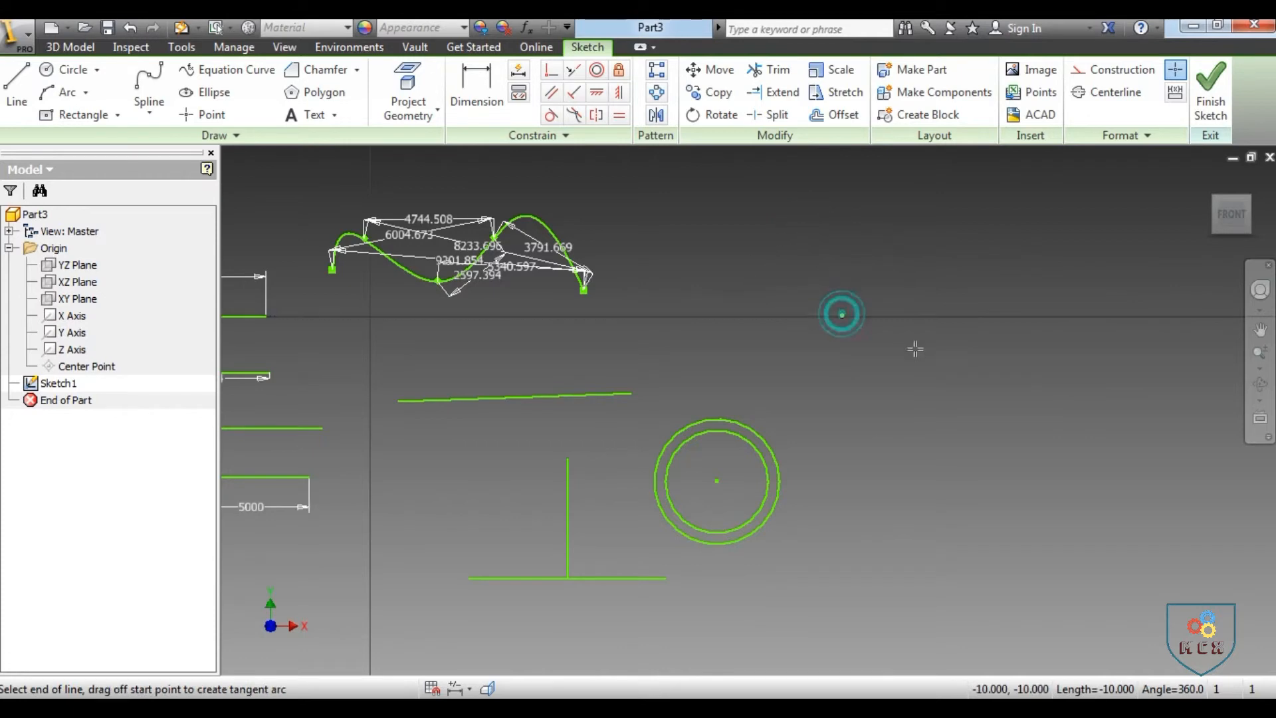
right_click(937, 314)
click(995, 313)
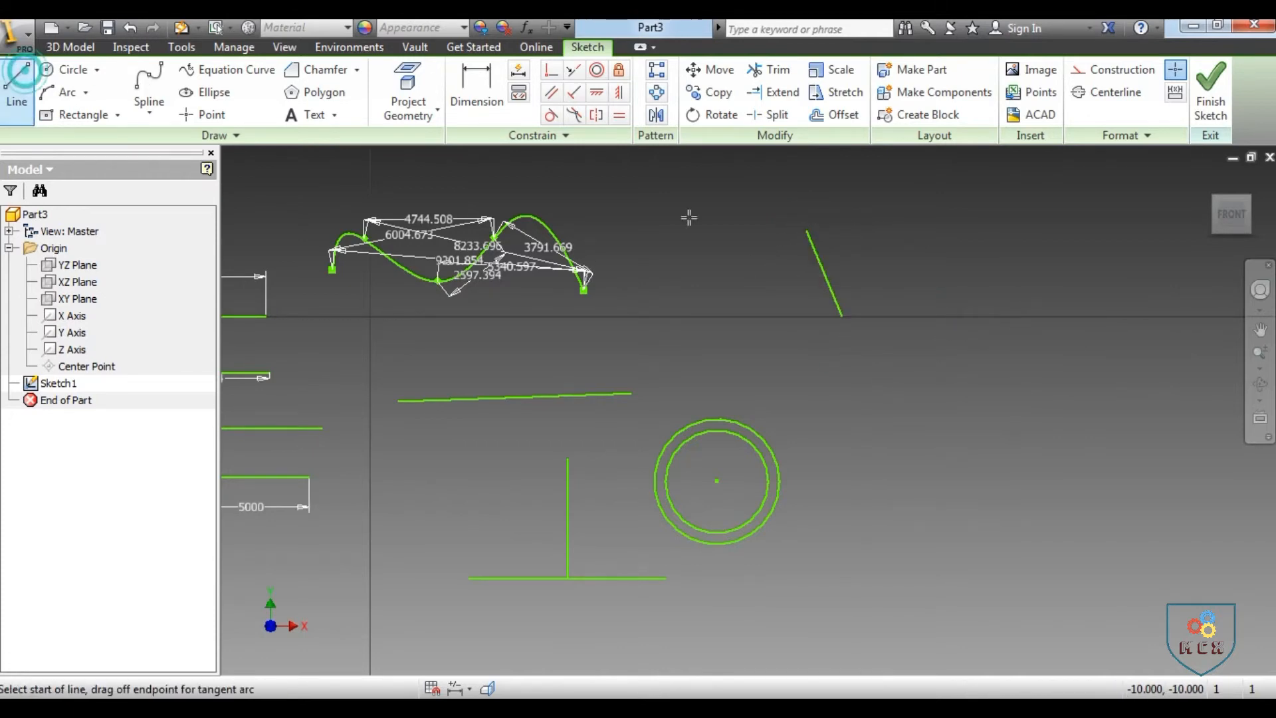
Sketch a short, nearly vertical line to the right of the steep line, ending at the horizontal axis
click(909, 238)
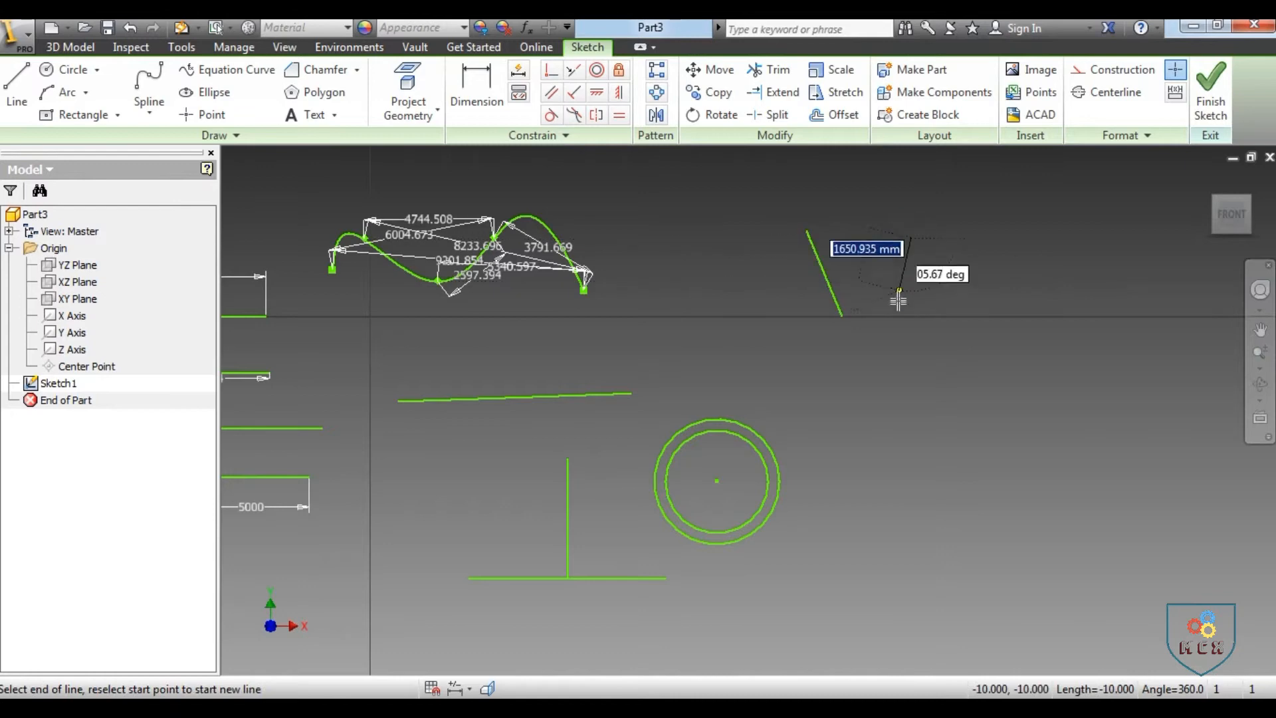
click(914, 315)
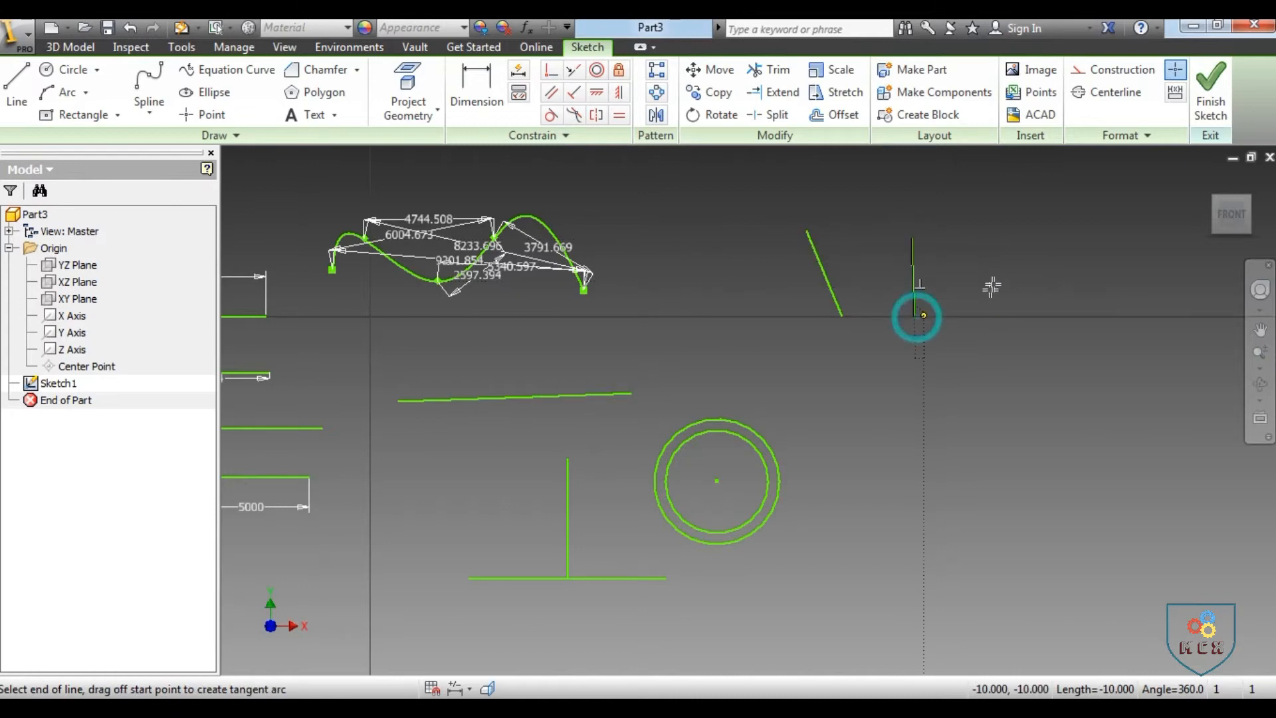
right_click(1020, 282)
click(895, 273)
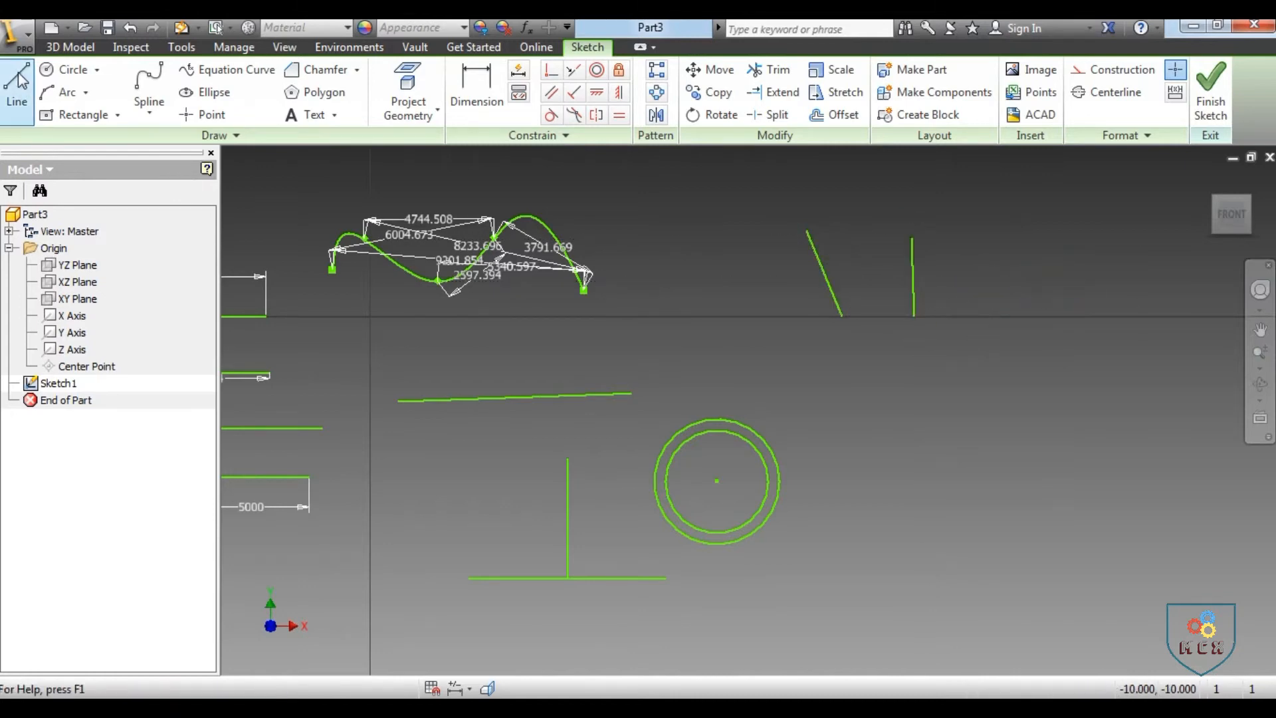
Sketch a third short line right of the nearly vertical one, slanting down to the left to the horizontal axis
click(19, 78)
click(1013, 255)
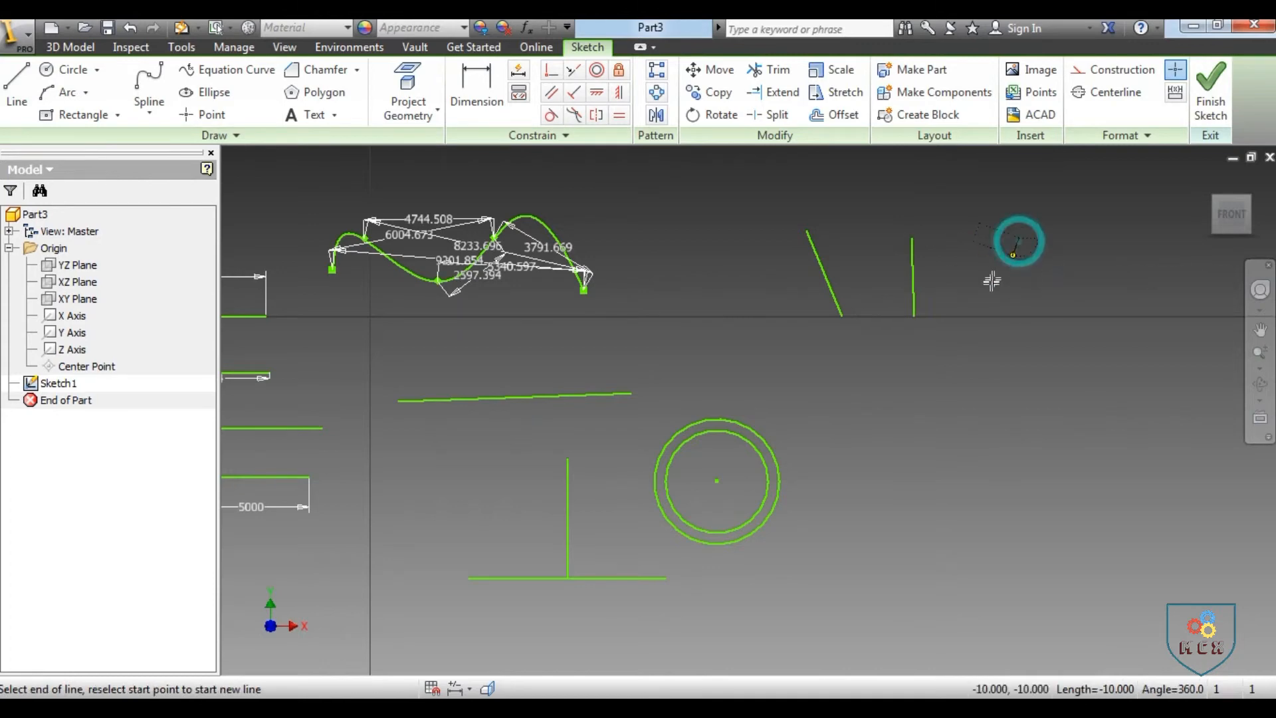
click(969, 315)
right_click(996, 334)
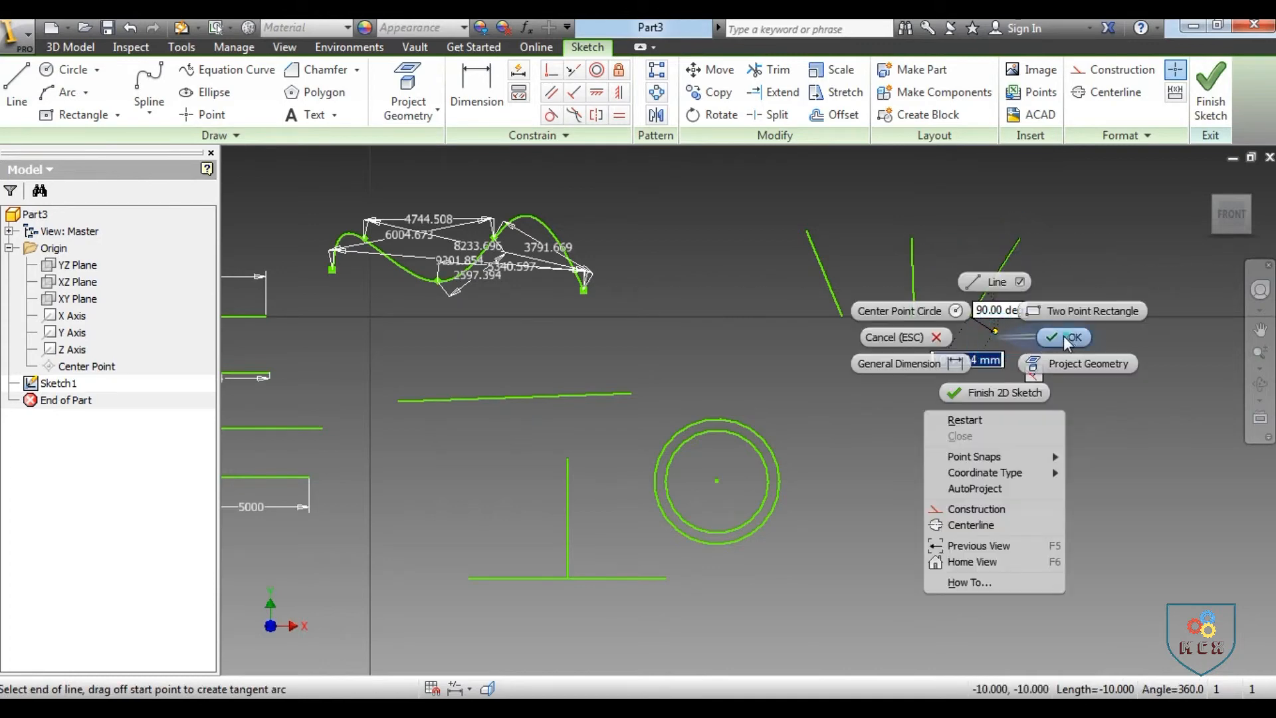
click(1064, 336)
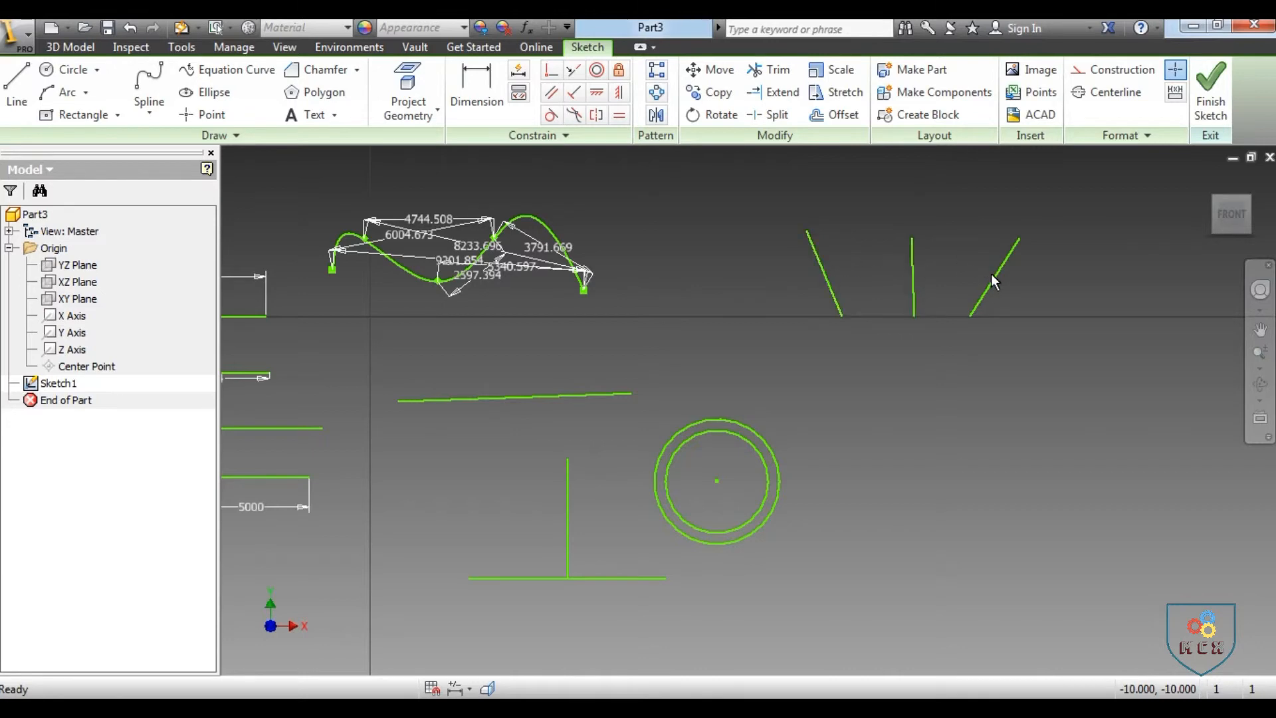
Add an angular dimension of 21 degrees between the left slanted line and the nearly vertical middle line
click(476, 90)
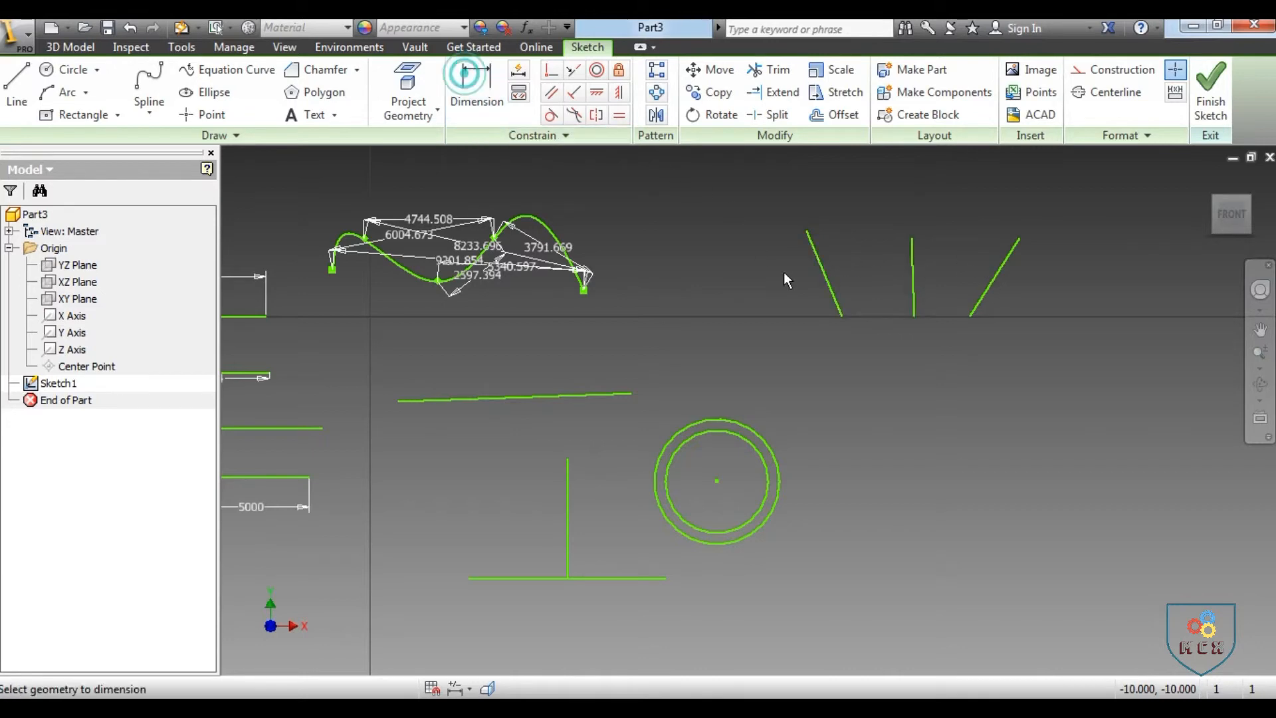
click(828, 287)
click(911, 272)
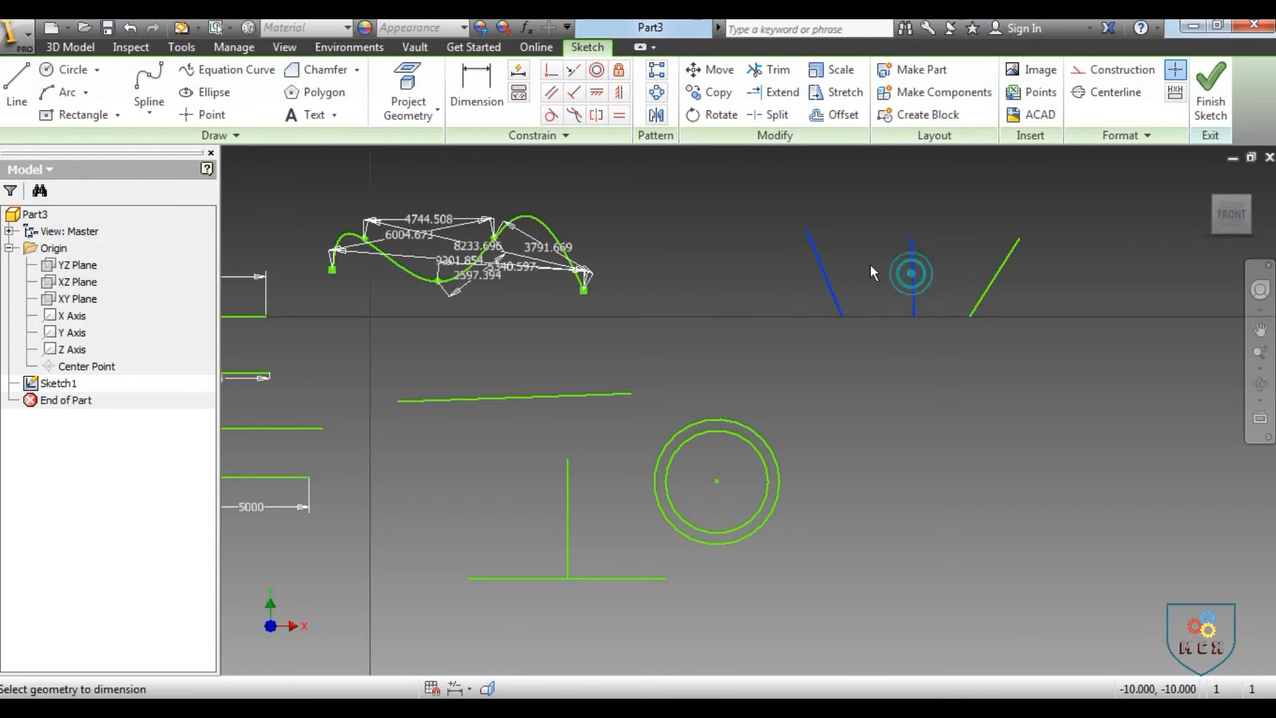
click(865, 257)
text(21)
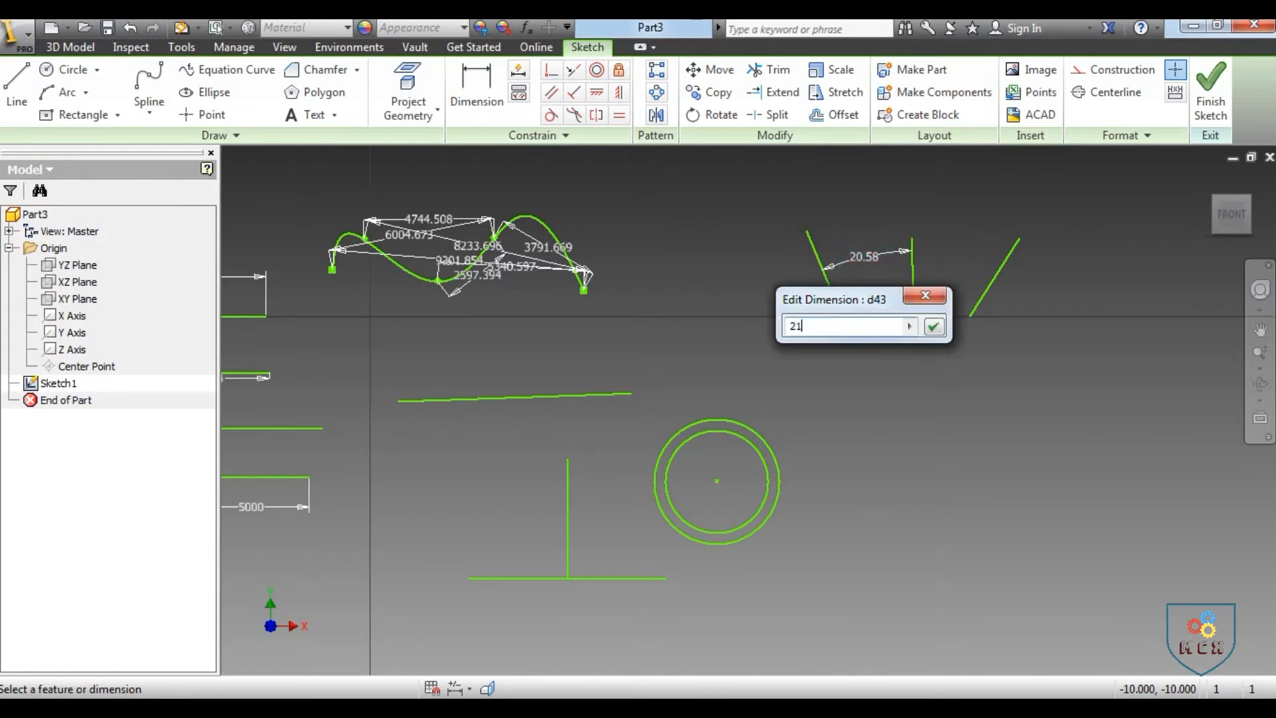
key(Return)
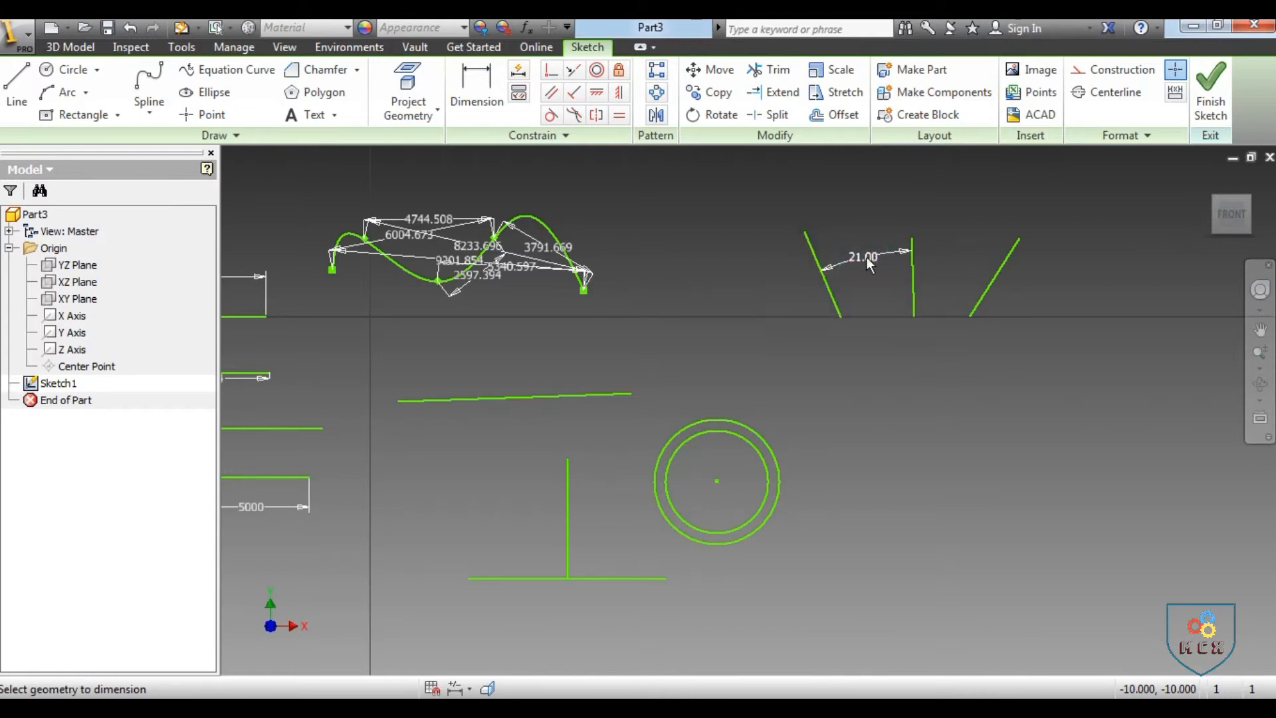
Try an angular dimension of 21 degrees between the middle line and the right slanted line, and undo it completely
click(915, 265)
click(992, 283)
click(956, 258)
text(21)
key(Return)
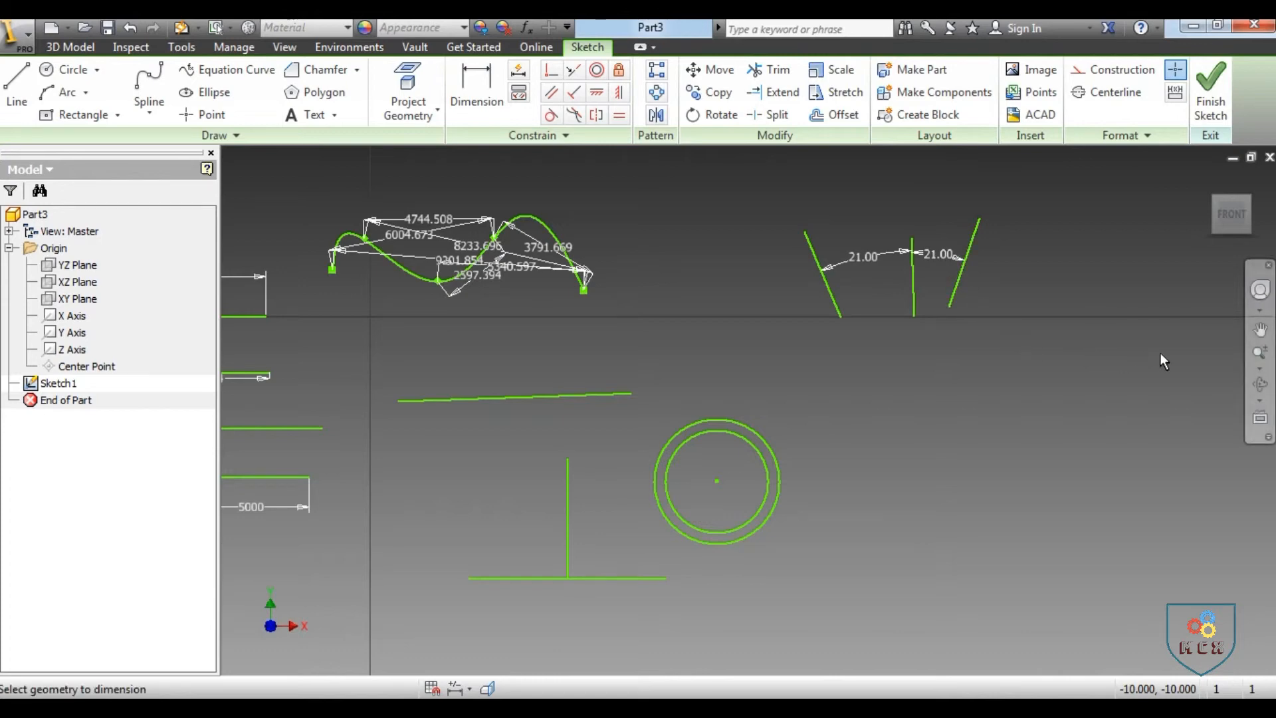
key(ctrl+z)
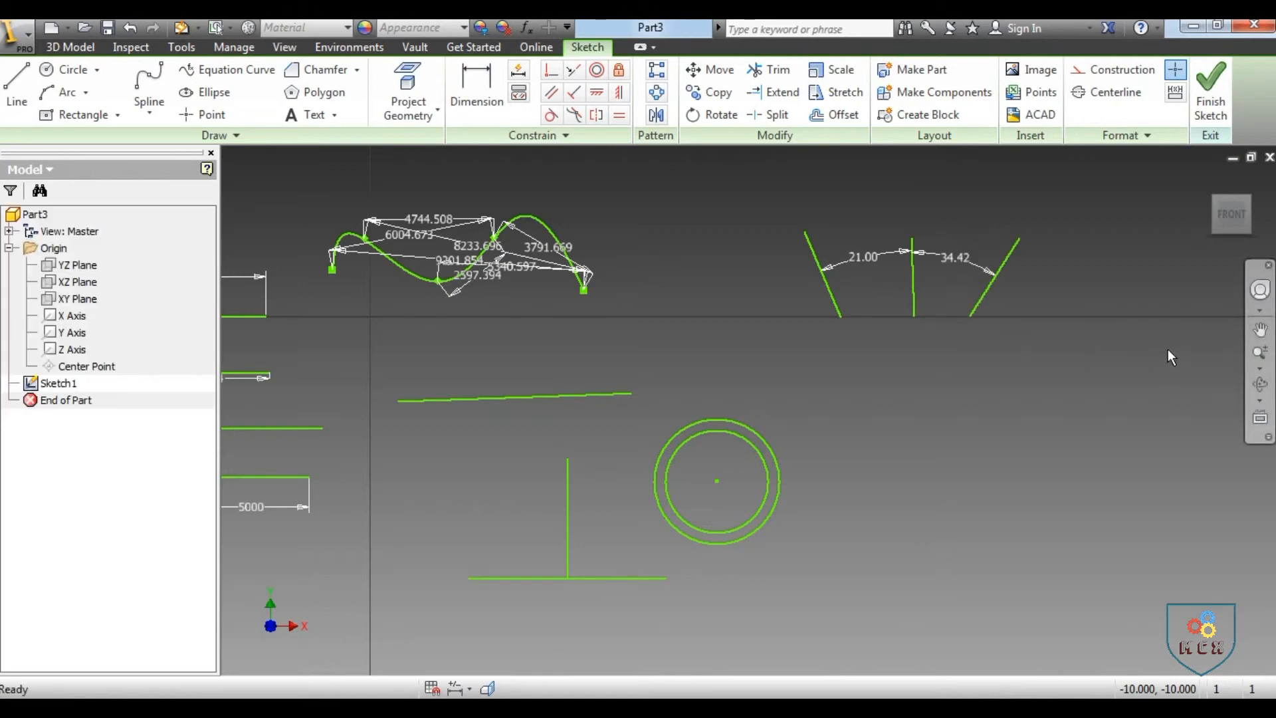
key(ctrl+z)
Apply a Symmetric constraint to the left and right slanted lines, using the nearly vertical middle line as the symmetry line
click(596, 114)
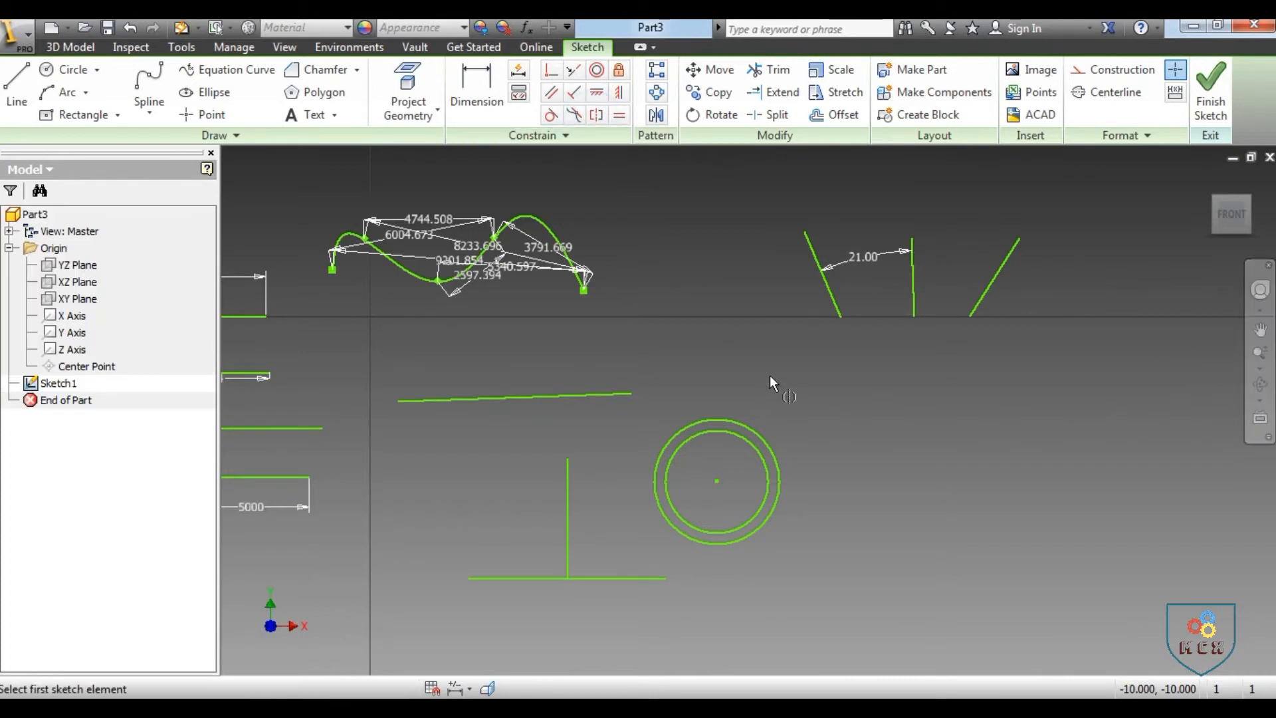
click(831, 302)
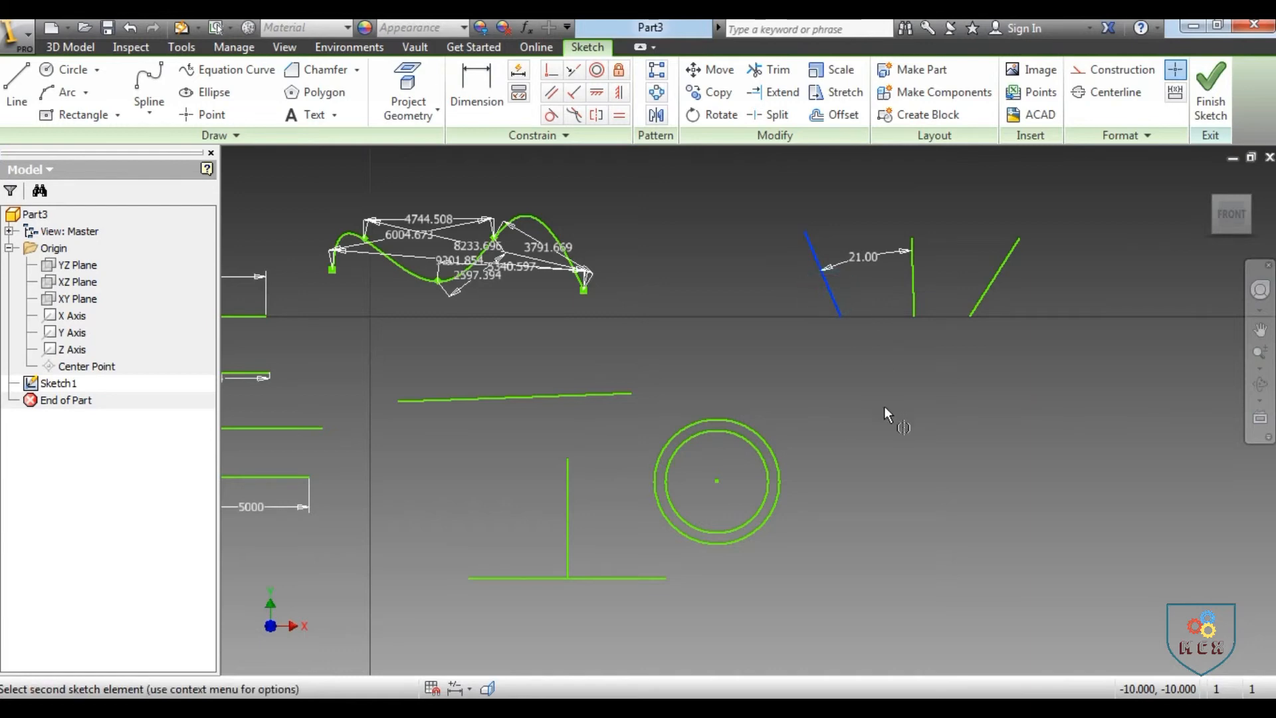
click(993, 281)
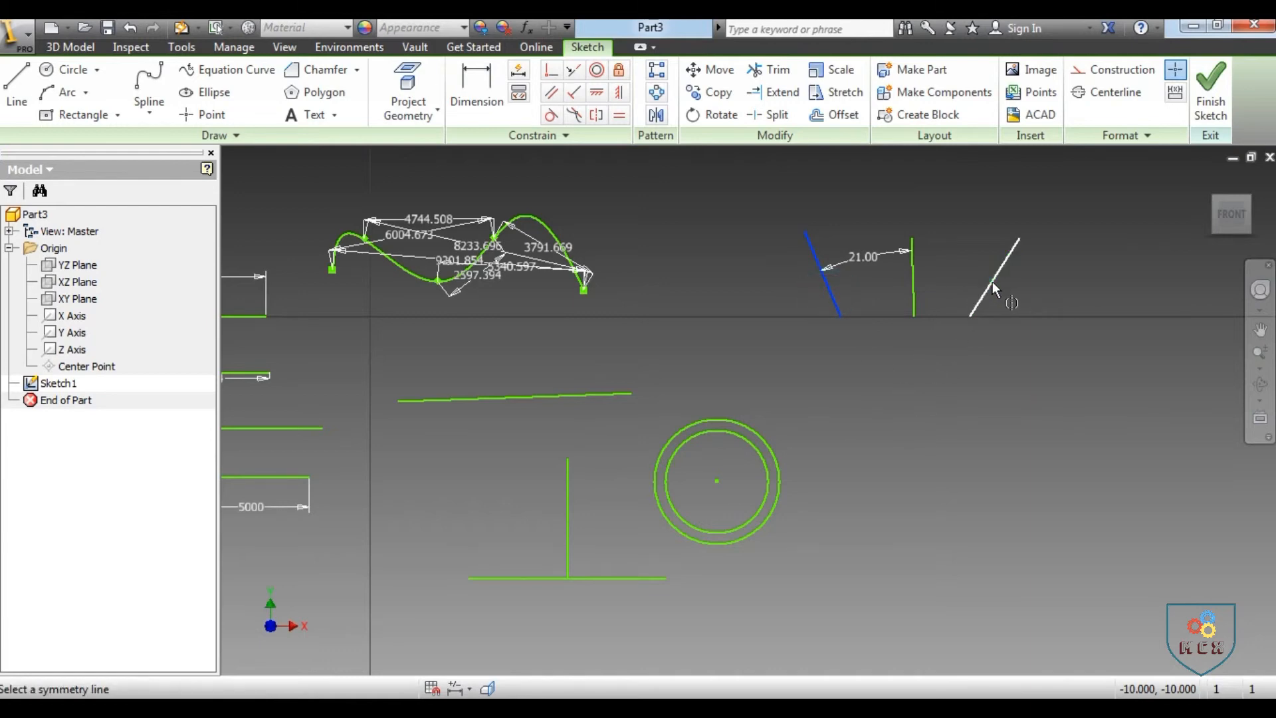
click(913, 276)
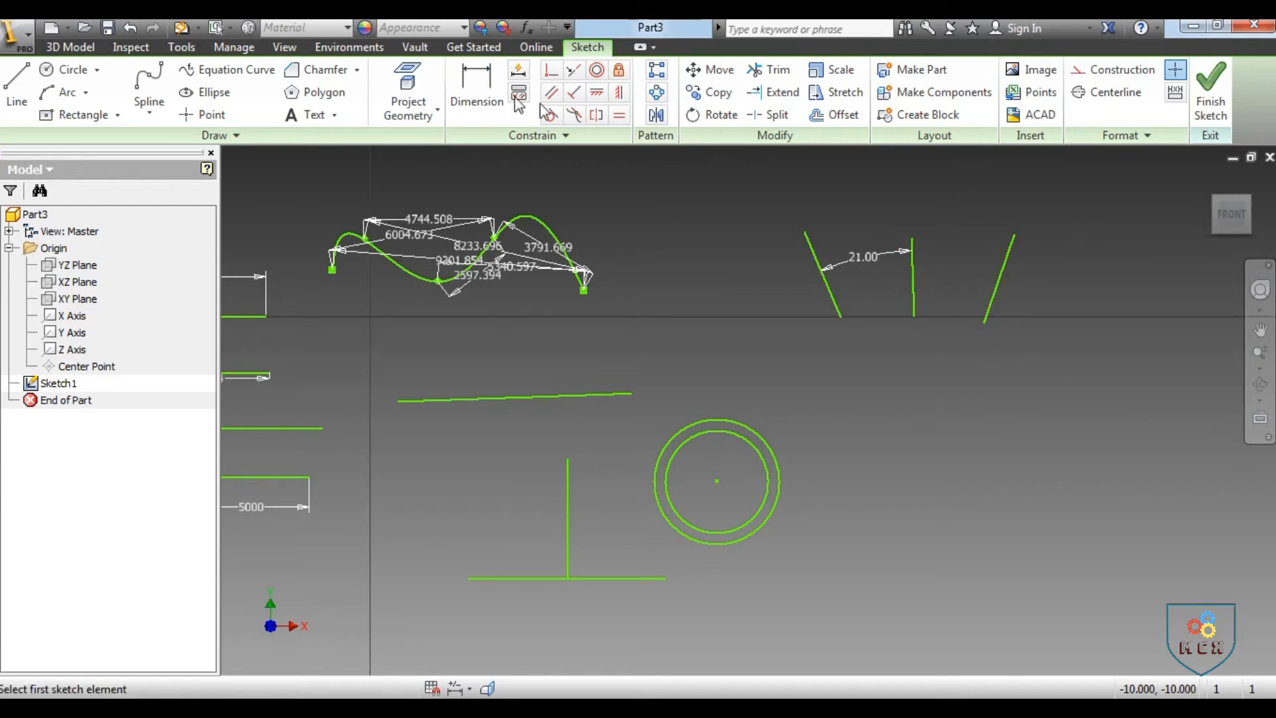
Try to add an angular dimension between the middle line and the right slanted line
click(491, 109)
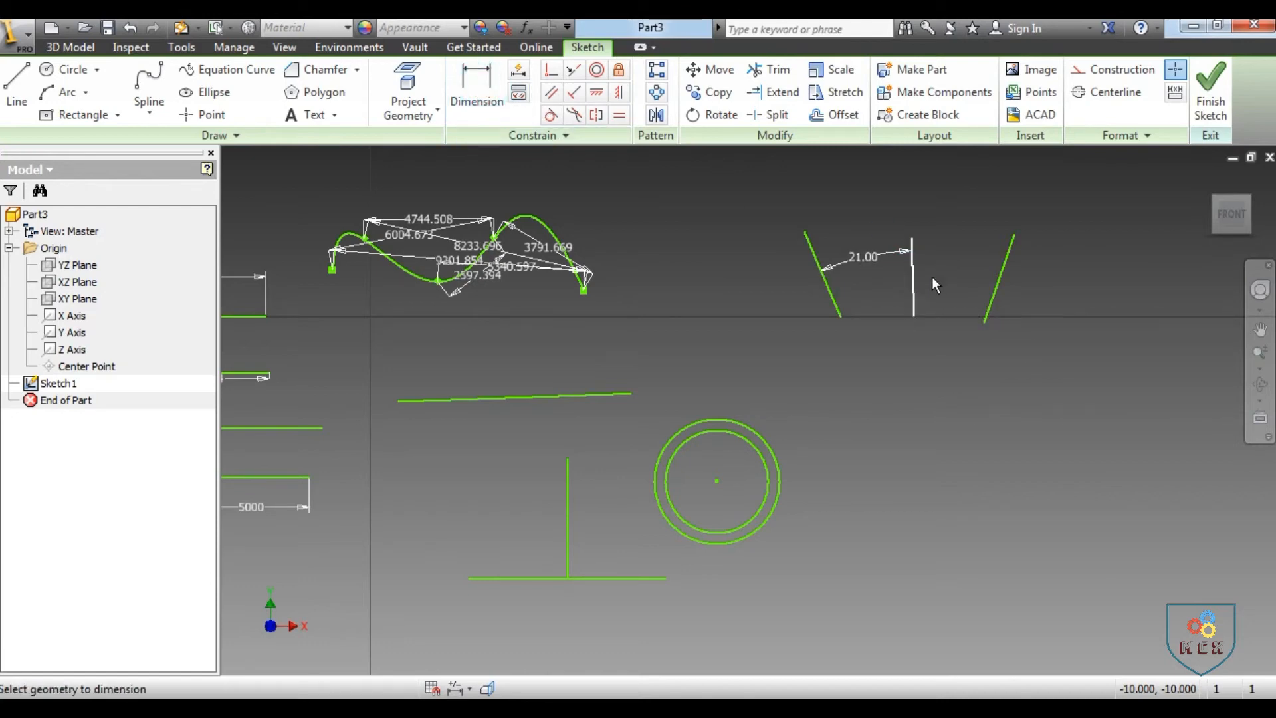
click(913, 272)
click(997, 269)
click(956, 258)
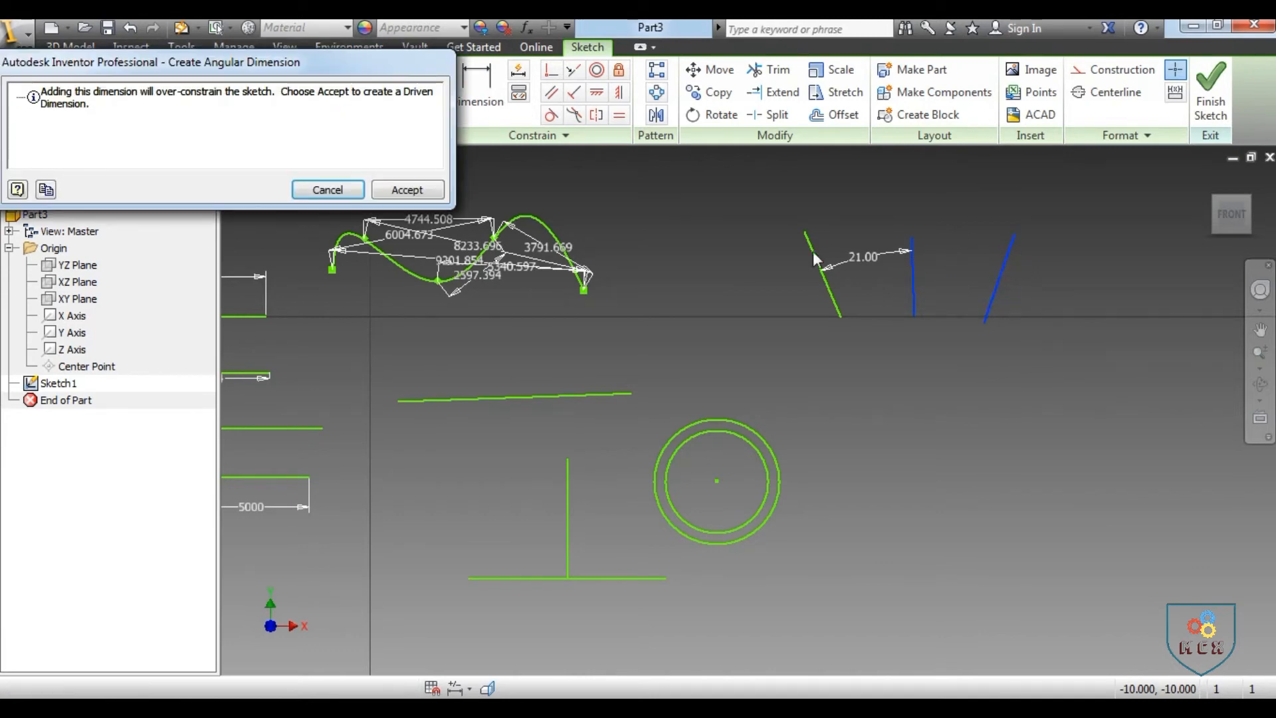
click(322, 191)
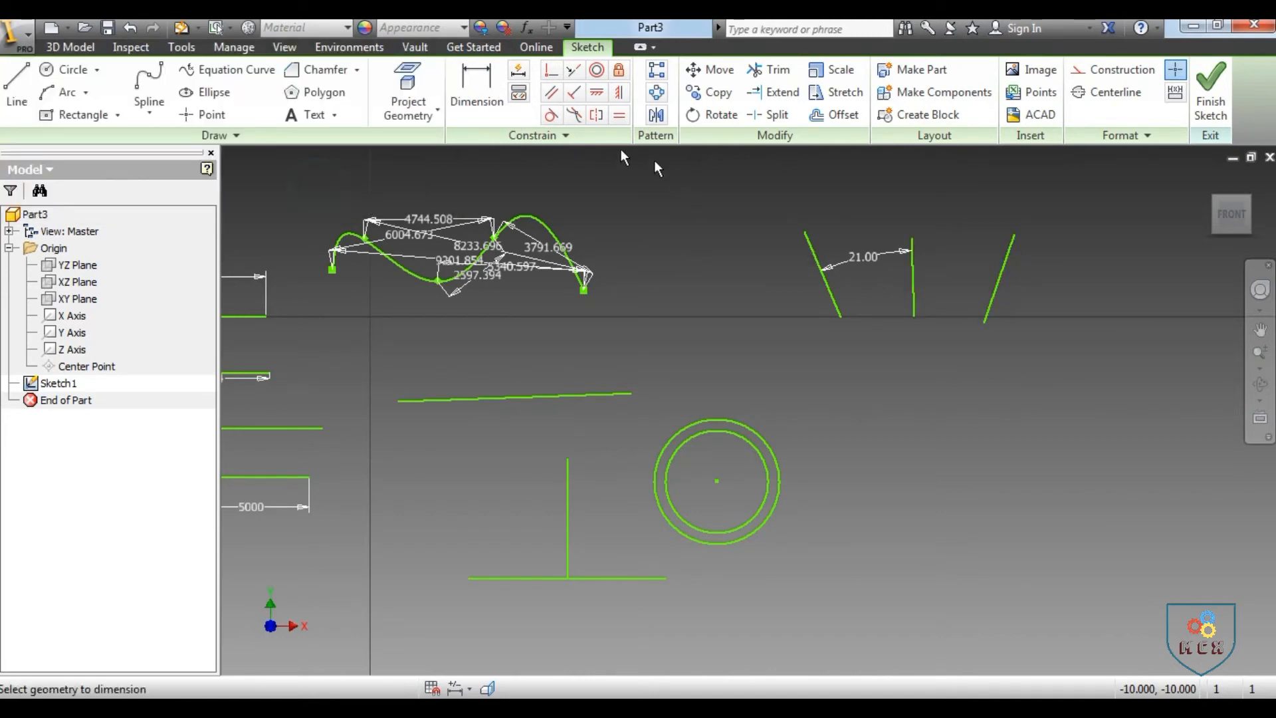
click(473, 86)
click(913, 276)
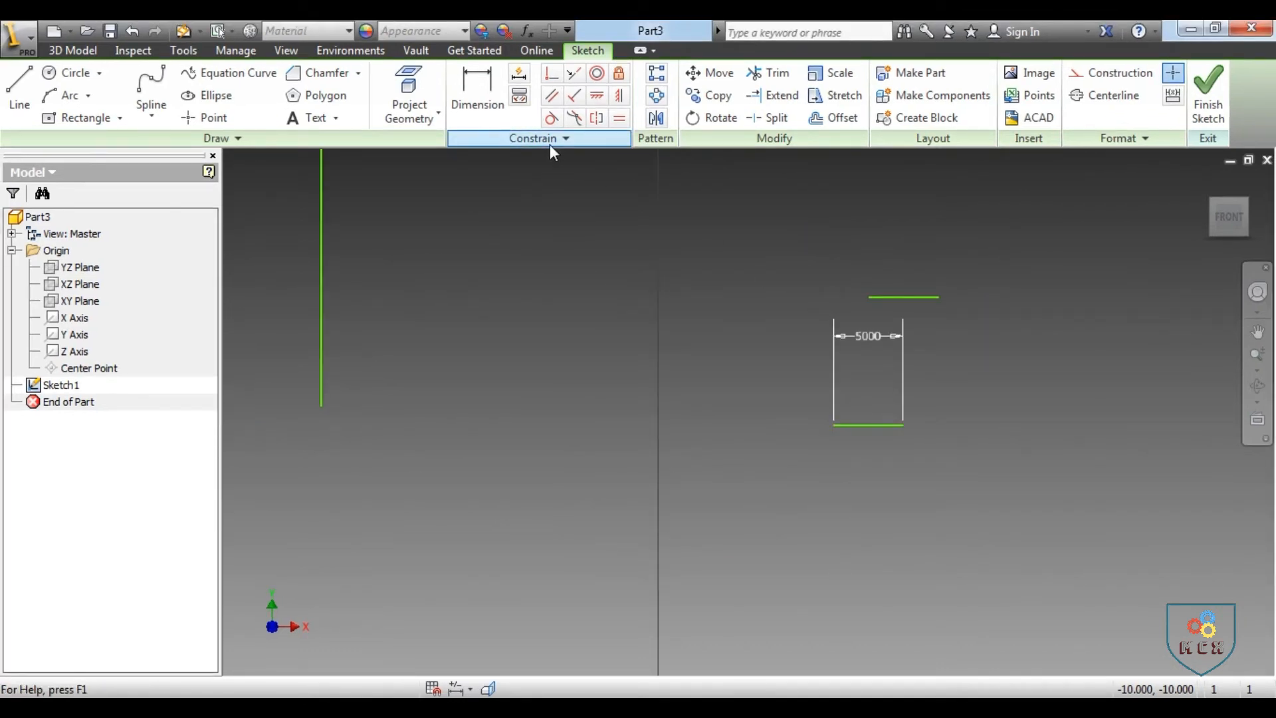
scroll(689, 261, down, 3)
scroll(691, 266, down, 4)
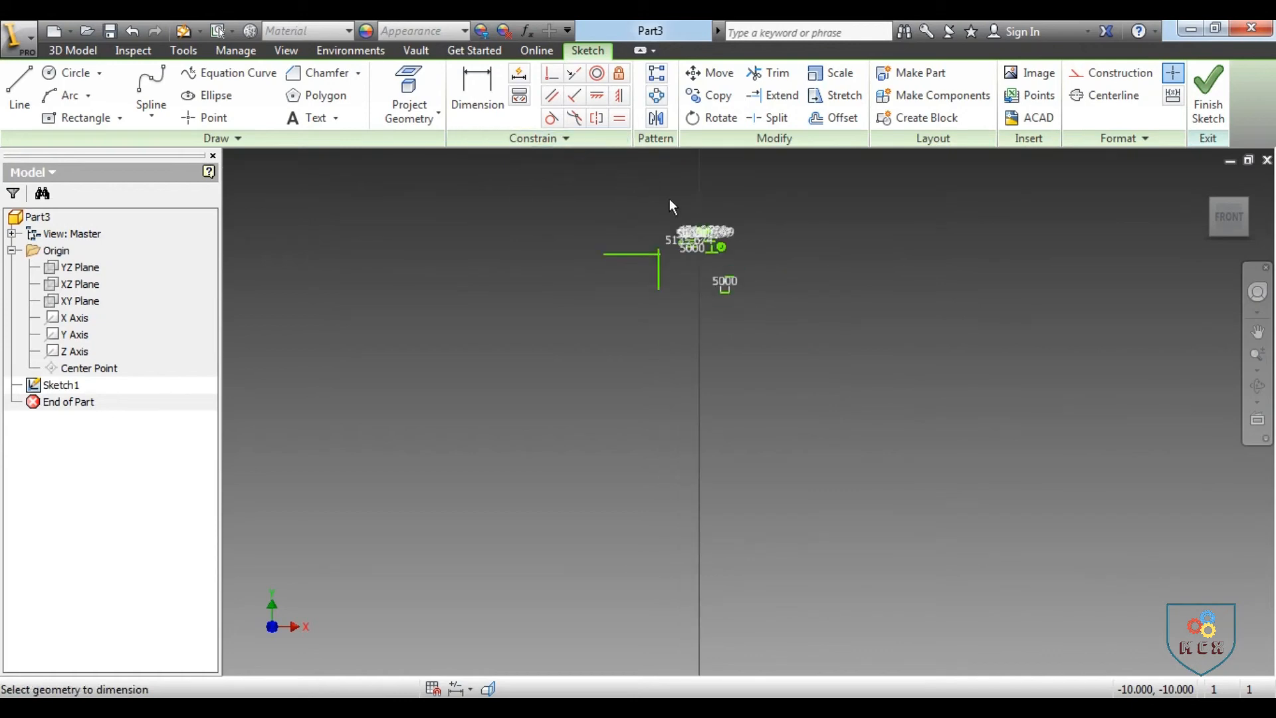
scroll(651, 196, up, 3)
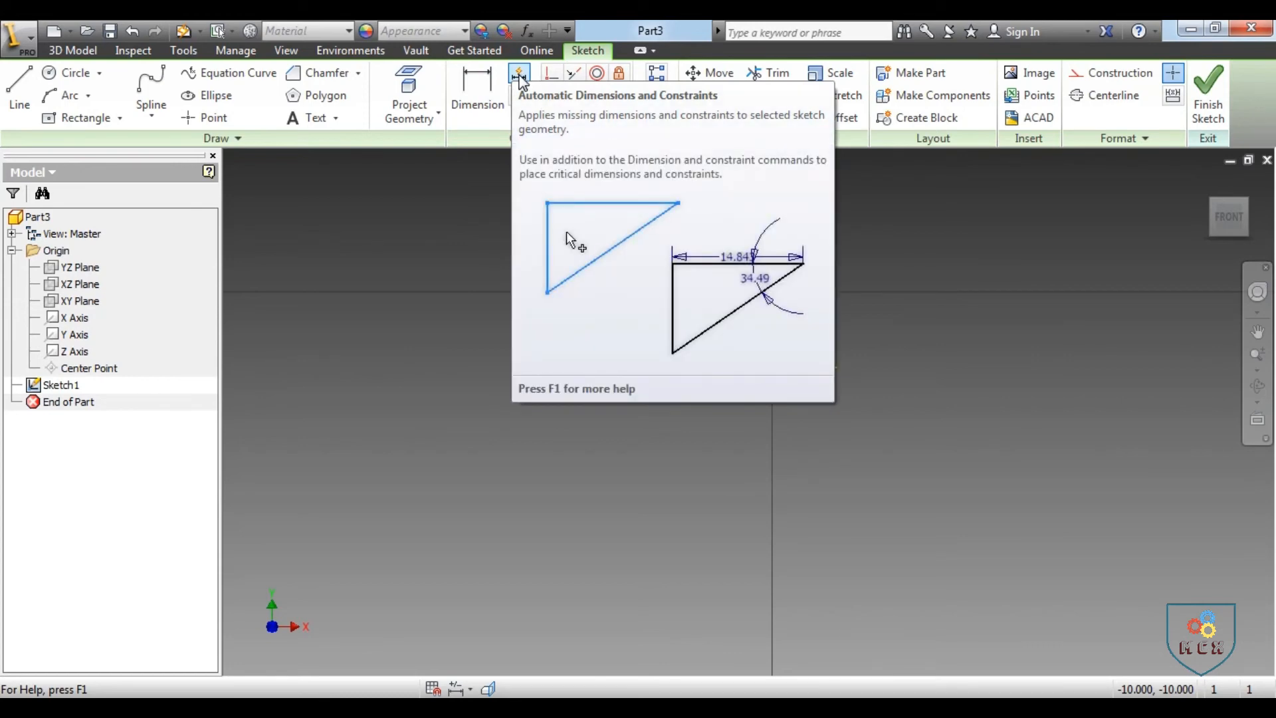
click(477, 93)
key(Escape)
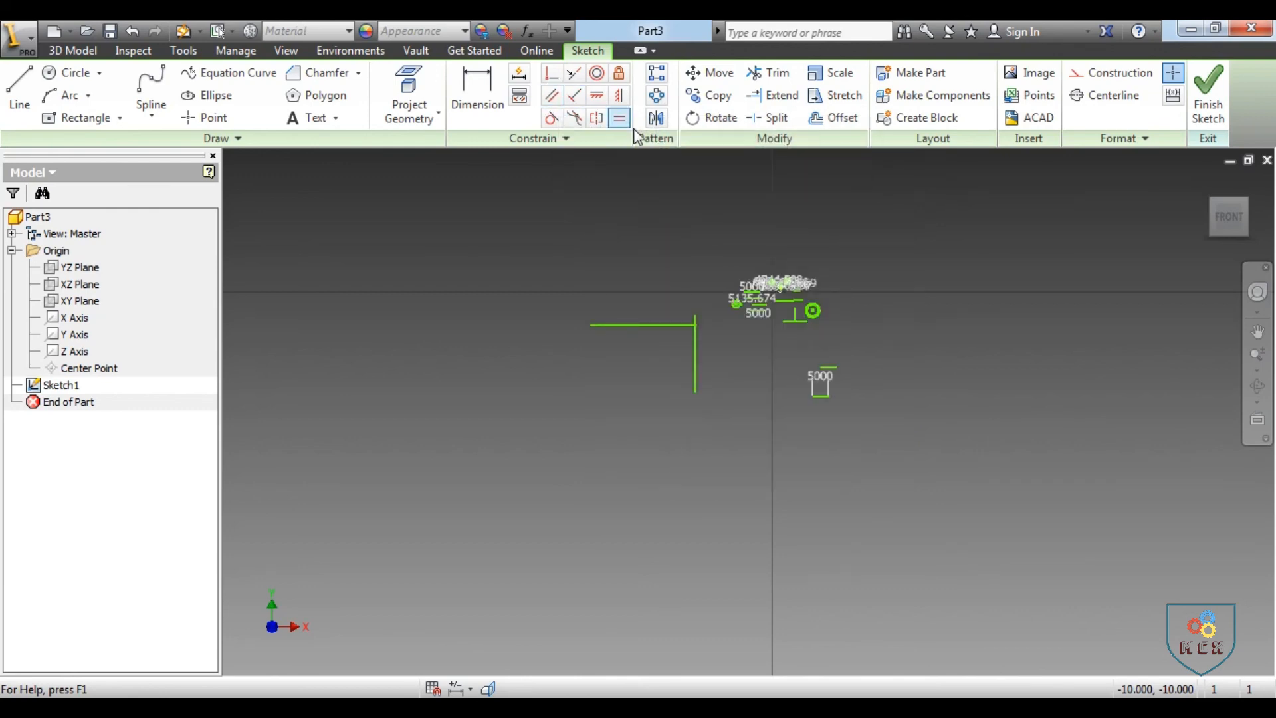
key(d)
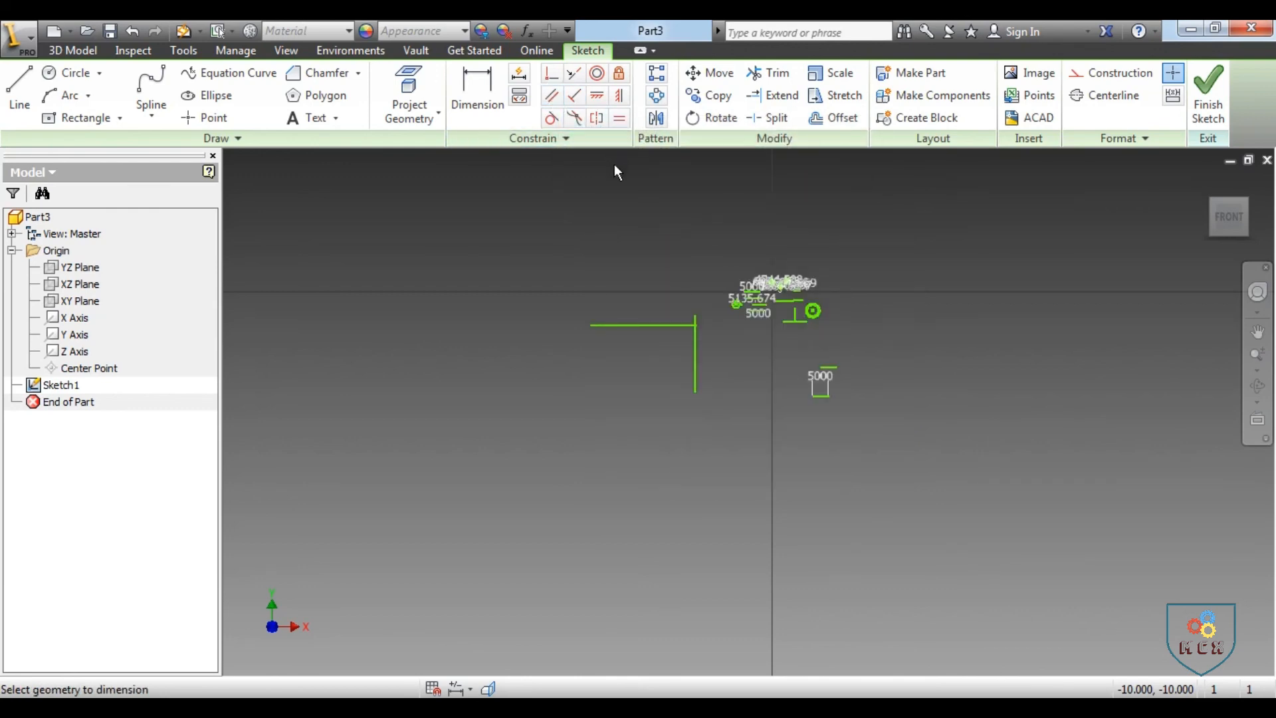